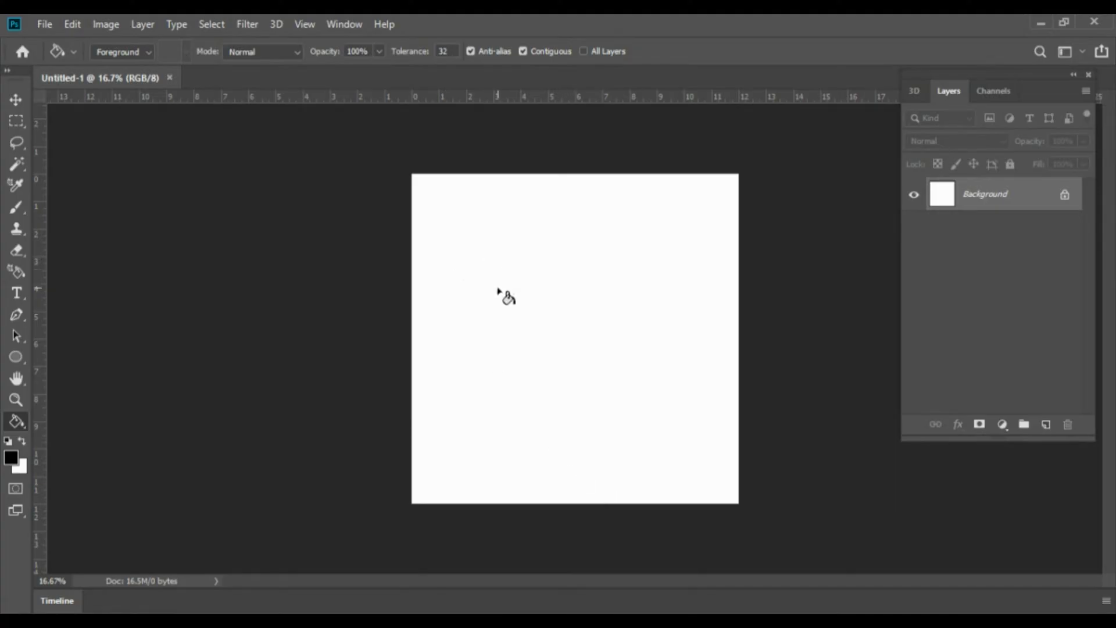
Fill the entire white canvas with solid black using the Paint Bucket and a black foreground.
click(12, 458)
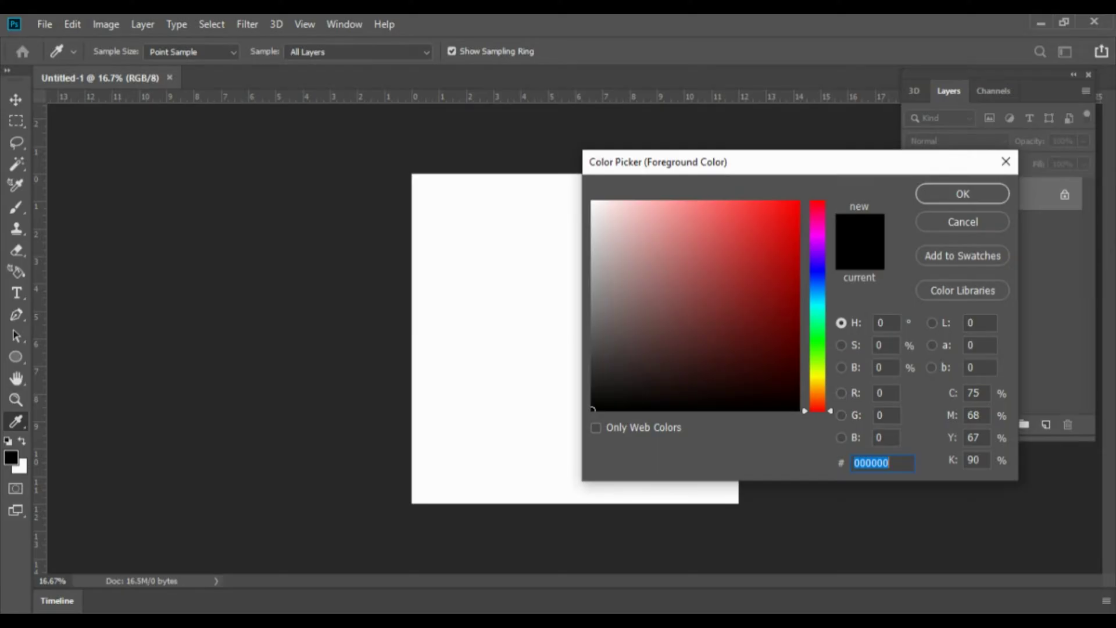
click(962, 222)
alt+scroll(696, 332, up, 1)
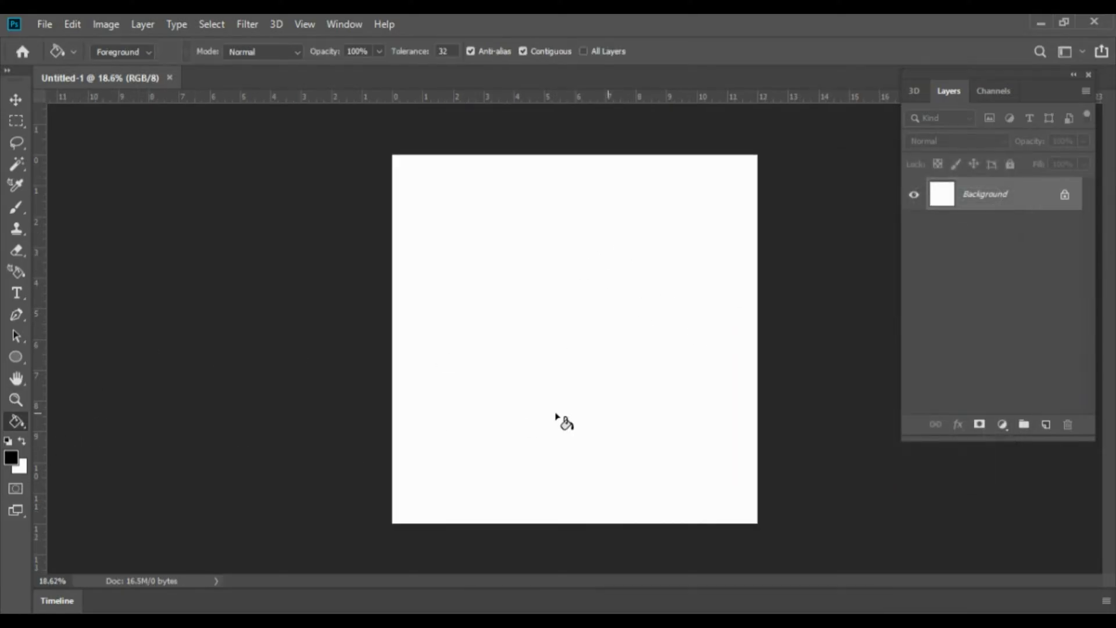
click(505, 334)
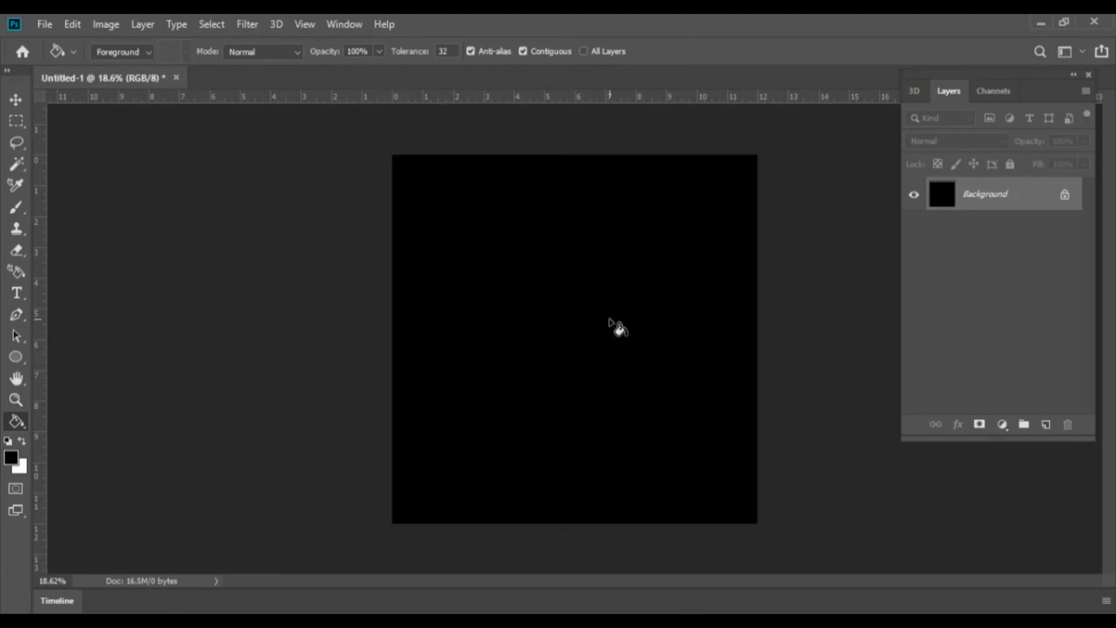
click(17, 356)
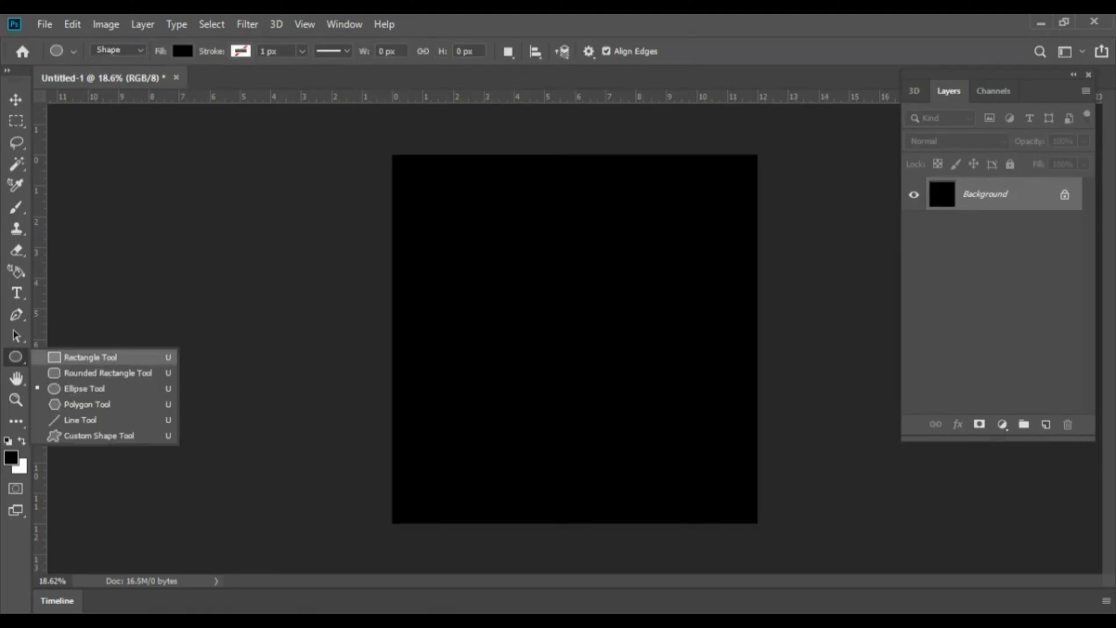
Draw a first thin black rectangle, zoom in, then delete it.
click(90, 357)
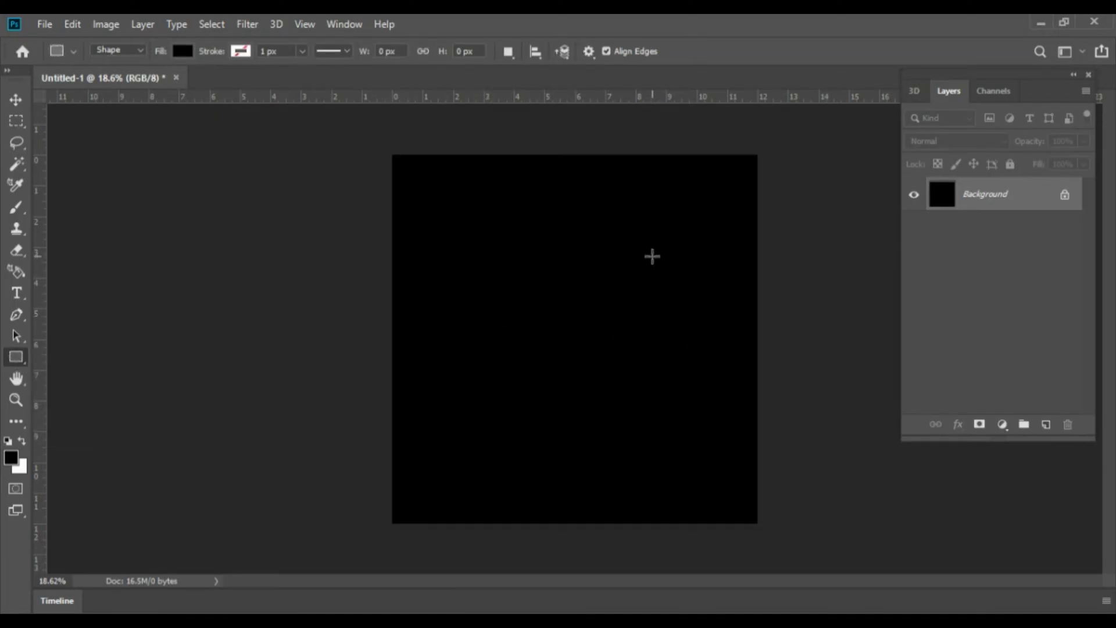
mouse_move(654, 255)
mouse_down()
mouse_move(662, 352)
mouse_move(543, 364)
mouse_up()
key(ctrl+plus)
key(ctrl+plus)
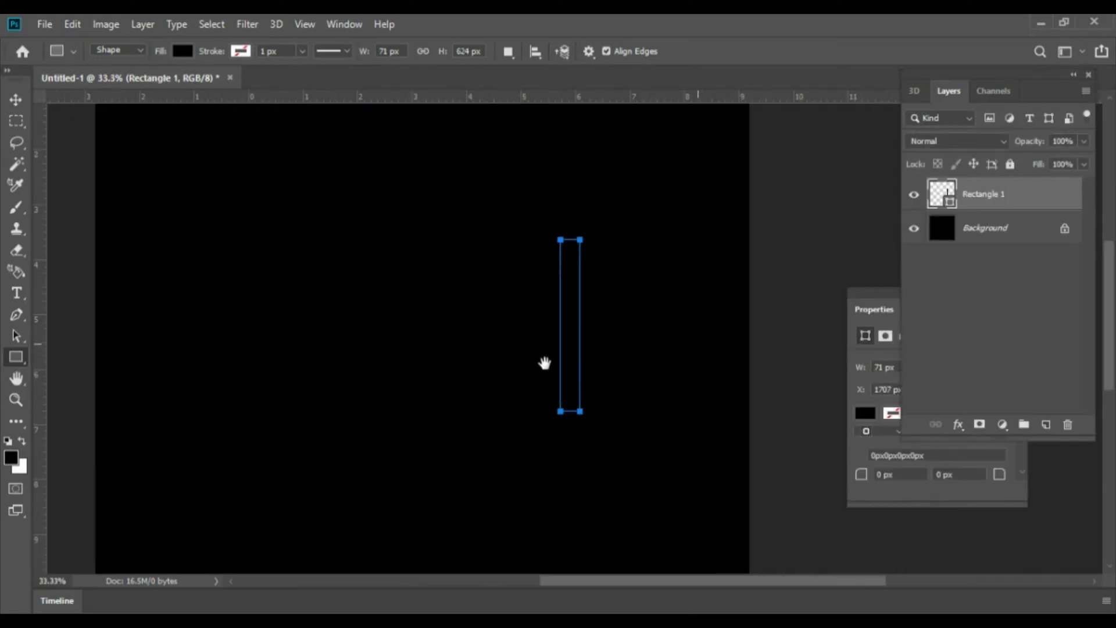
click(17, 271)
key(Delete)
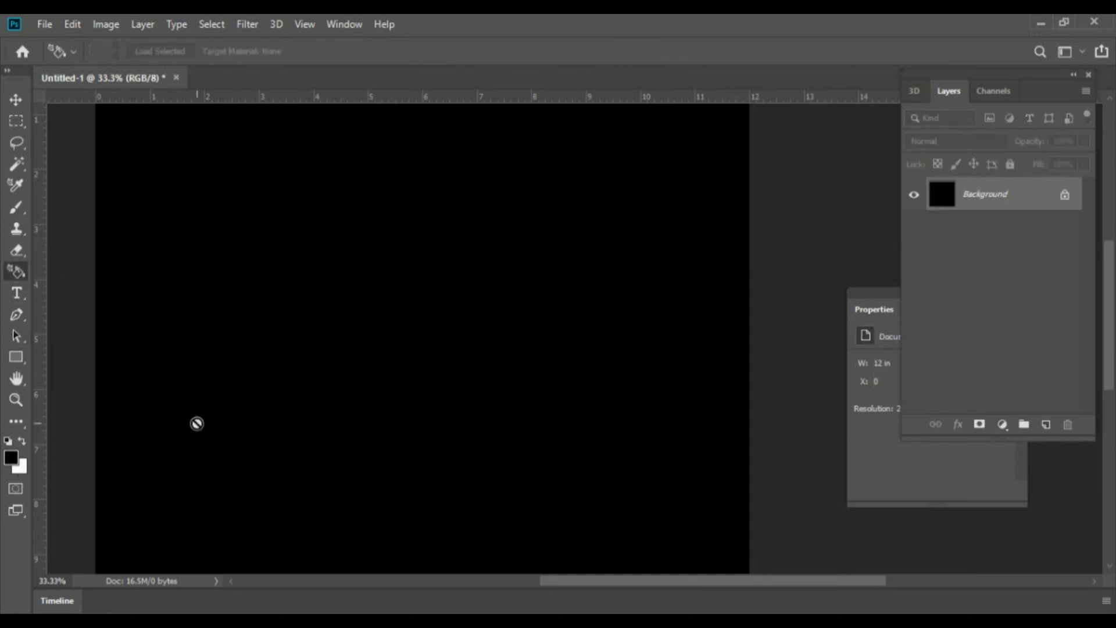
With white as foreground, draw a tall narrow white rectangle near the canvas centre.
click(22, 442)
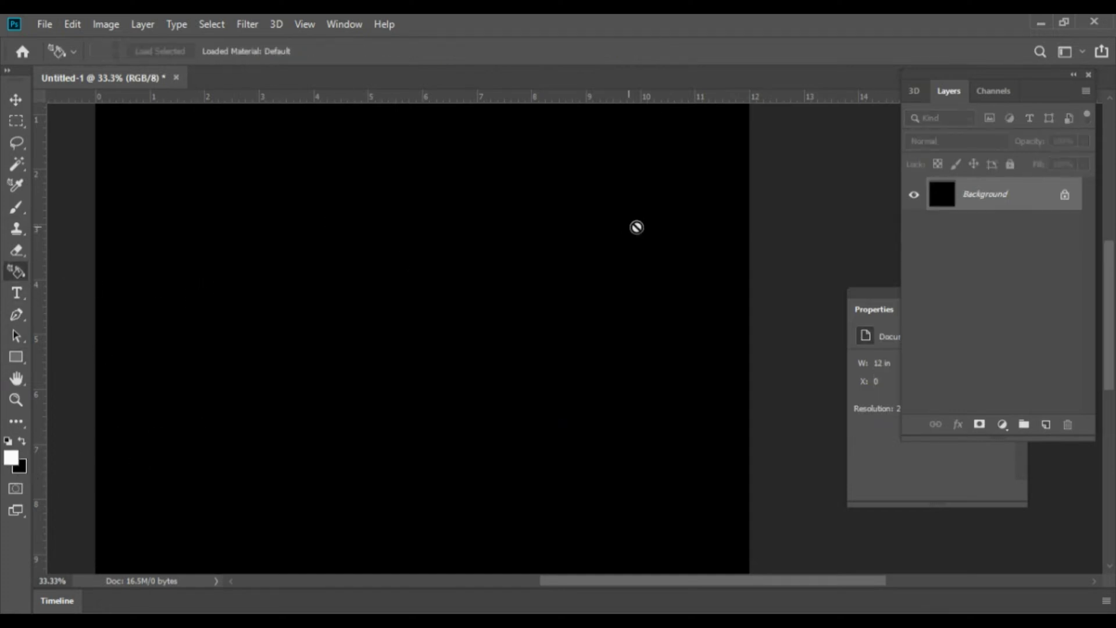
click(24, 357)
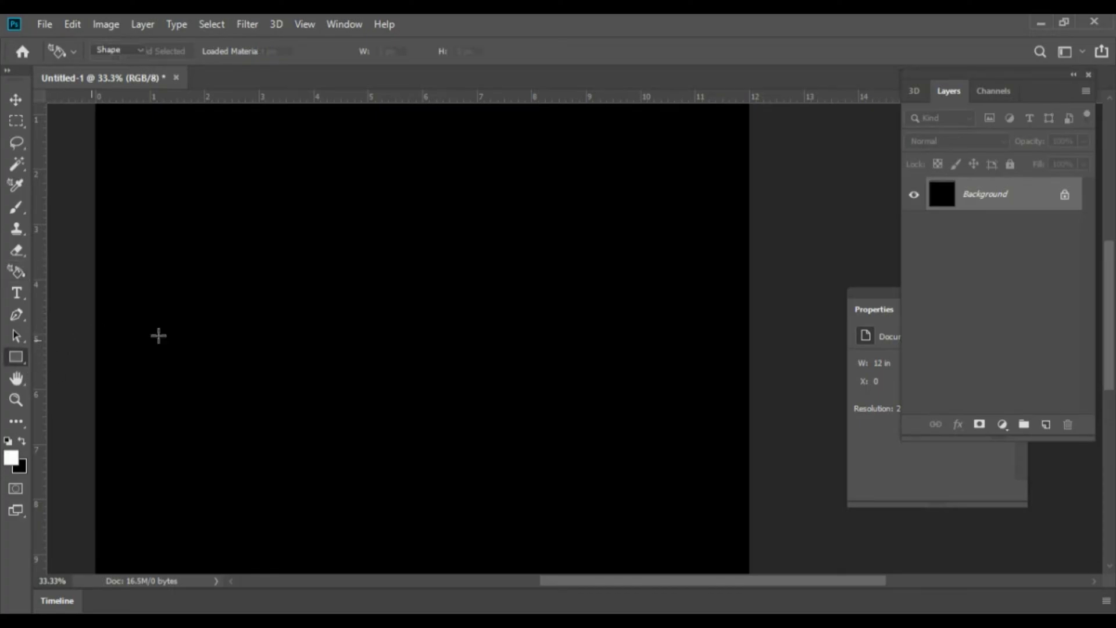
drag(545, 221, 564, 383)
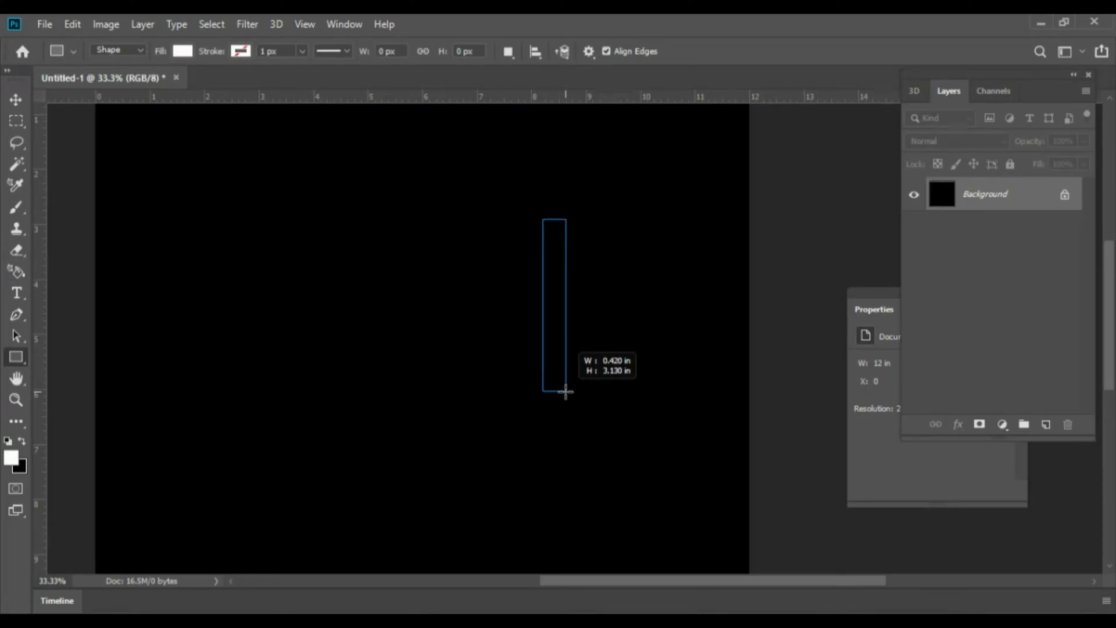
drag(564, 384, 566, 391)
drag(601, 309, 553, 333)
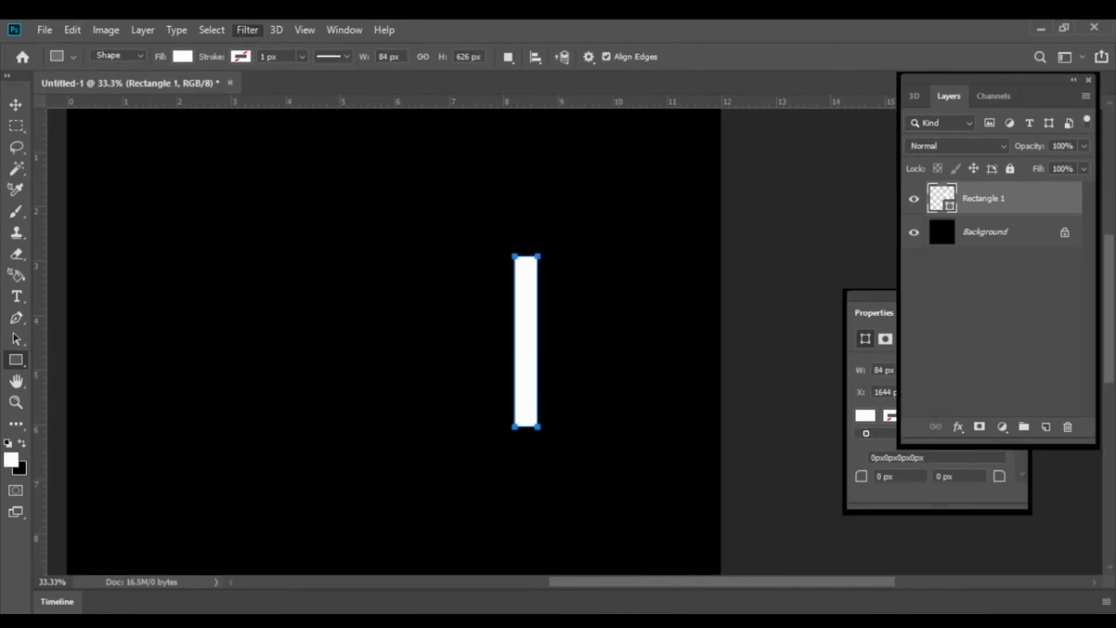
Rasterize the rectangle and apply a Gaussian Blur of radius 3.
click(247, 29)
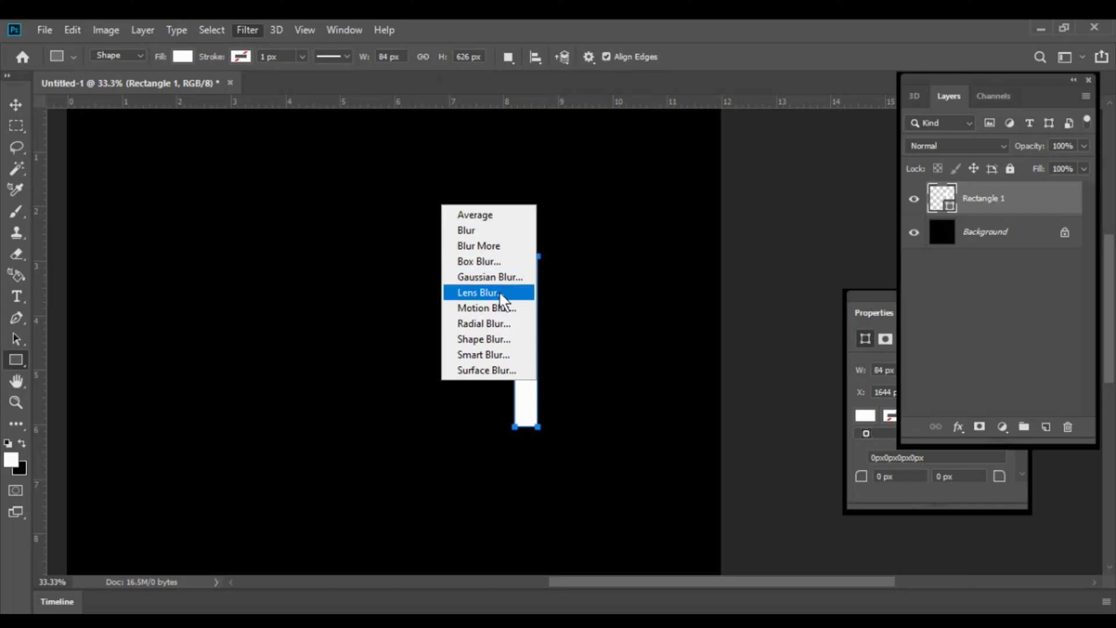
click(488, 273)
click(675, 251)
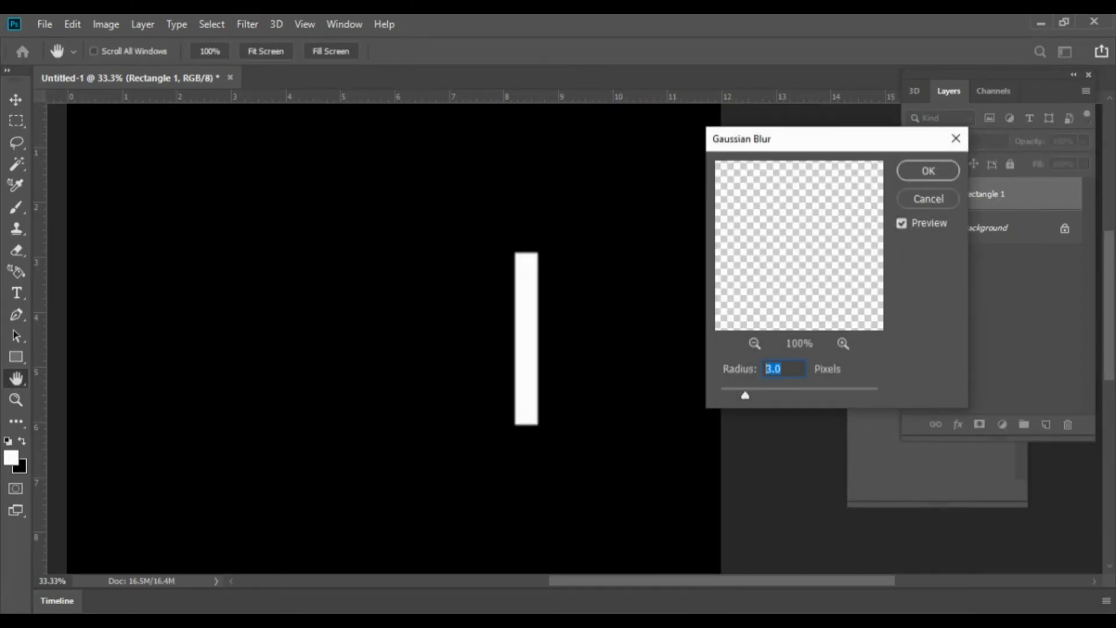
key(Return)
drag(473, 349, 530, 384)
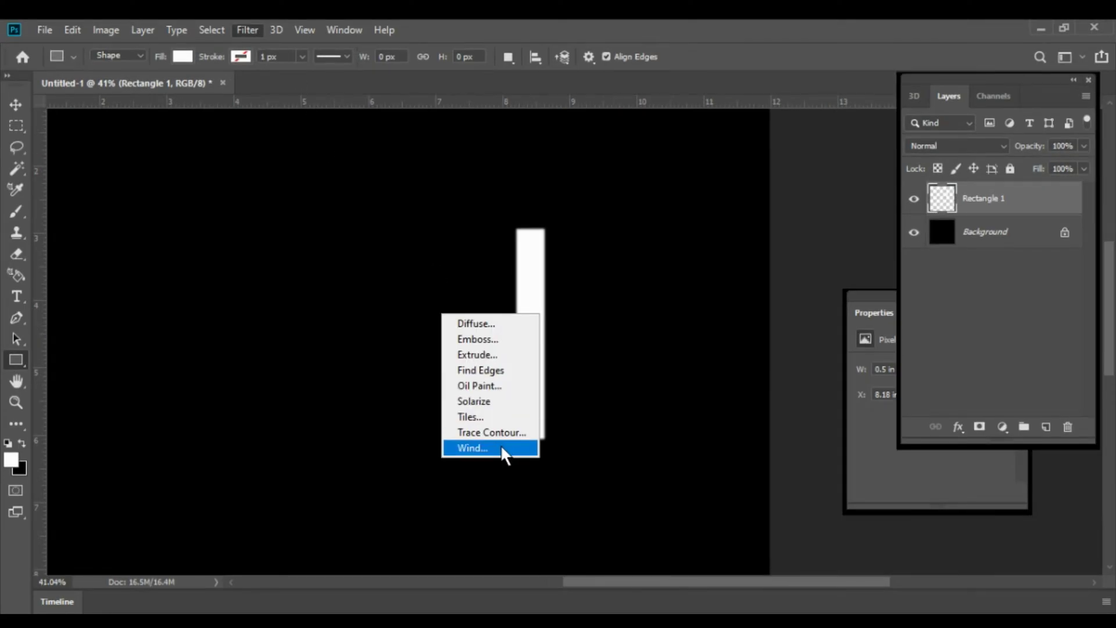
Apply Stylize > Wind several times to streak the bar leftward, backing out the last pass.
click(501, 444)
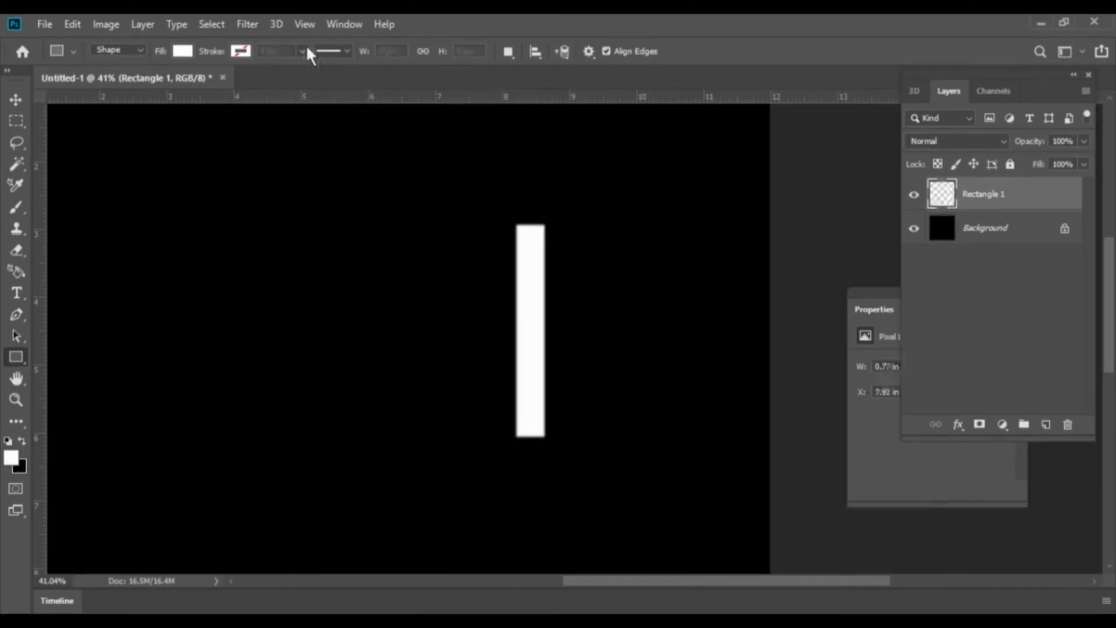
mouse_move(486, 282)
mouse_down()
mouse_move(541, 364)
mouse_move(562, 342)
mouse_up()
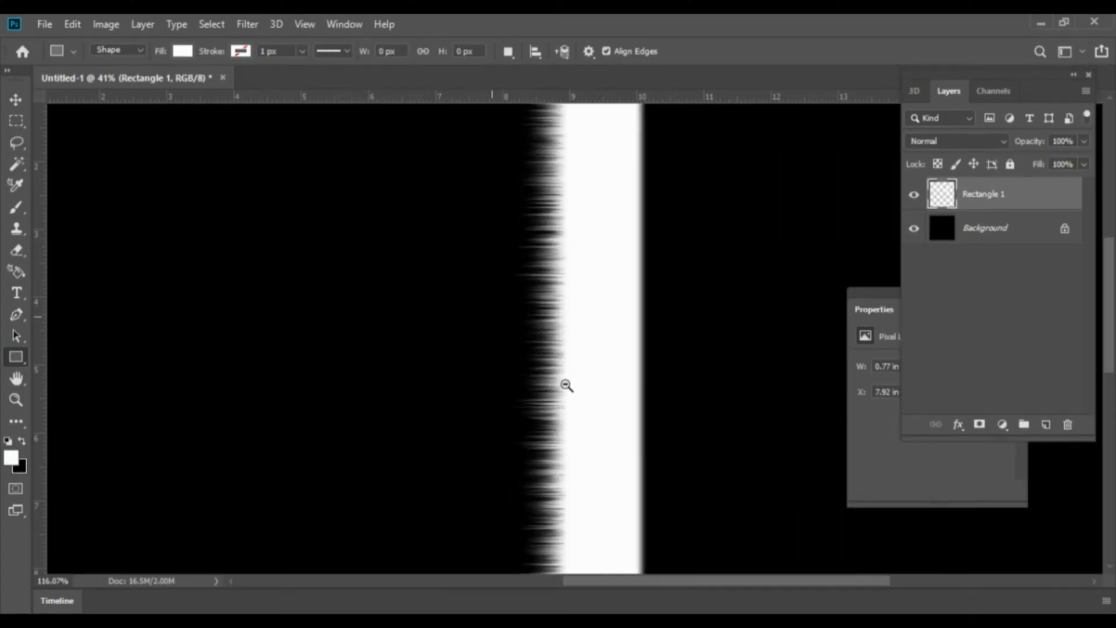
click(251, 25)
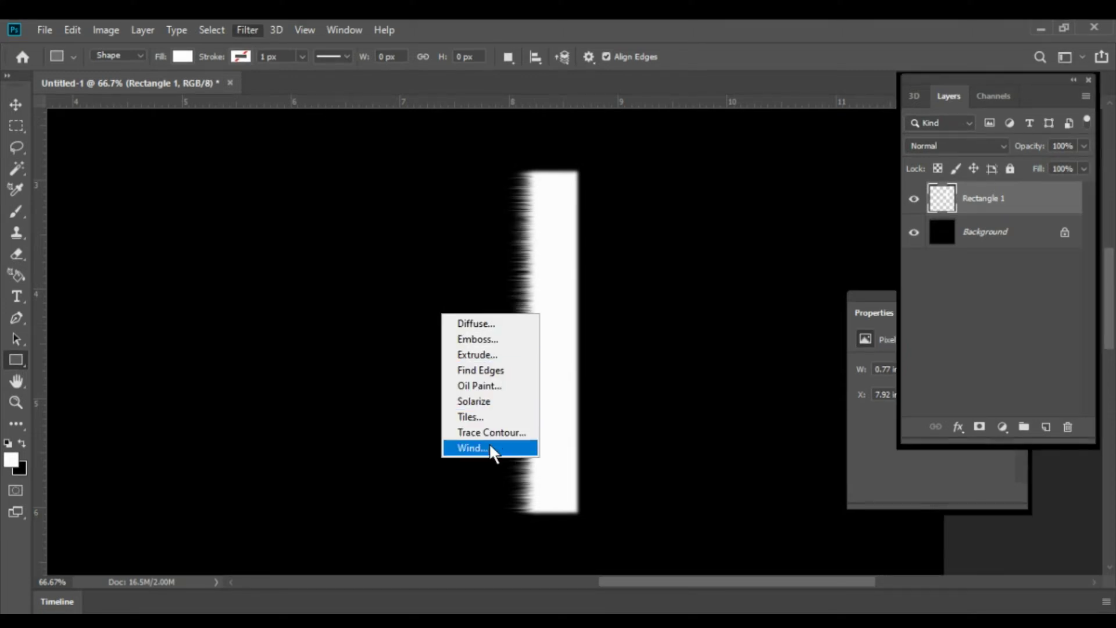
click(489, 447)
key(ctrl+alt+f)
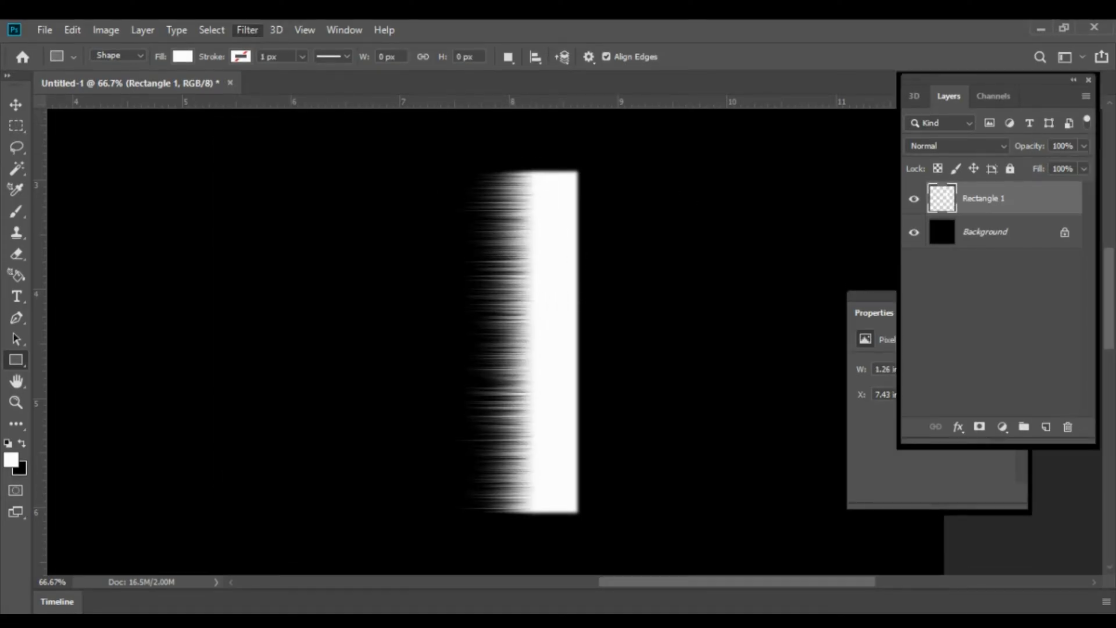
click(486, 438)
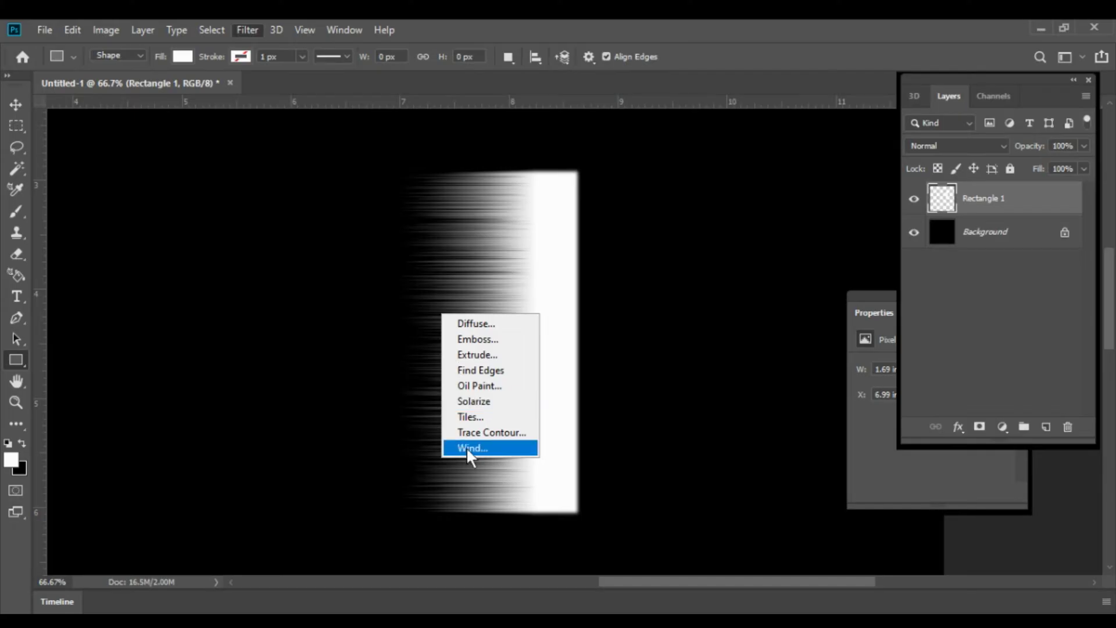
click(466, 448)
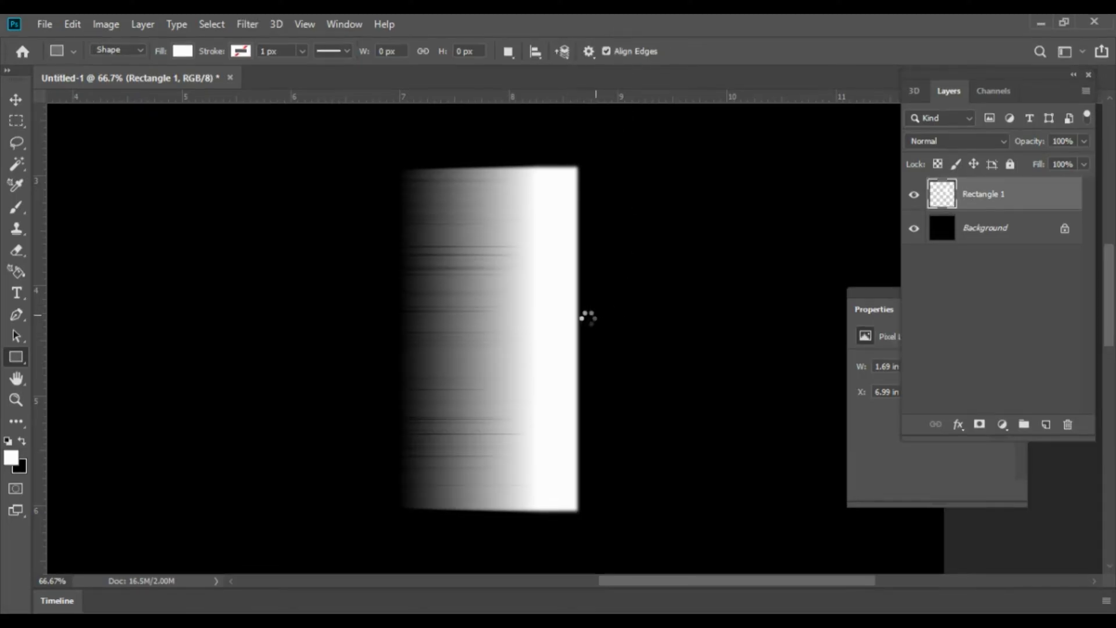
key(ctrl+f)
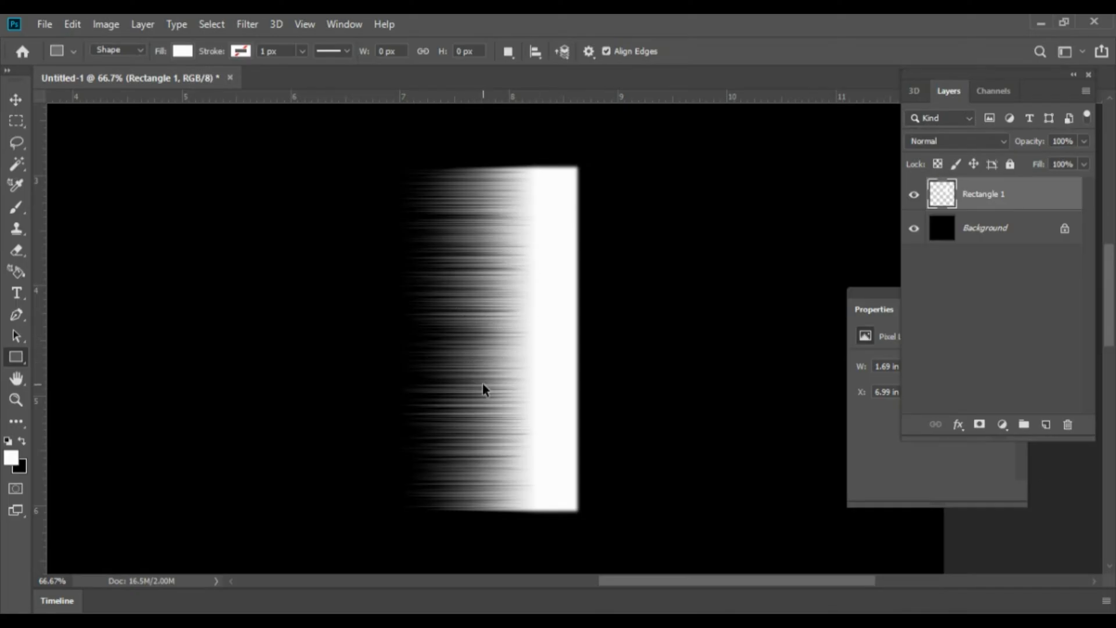
scroll(581, 344, down, 1)
Shift the bar slightly right, then Warp it: bulge the right edge and pinch the left corners together.
key(v)
drag(568, 329, 604, 335)
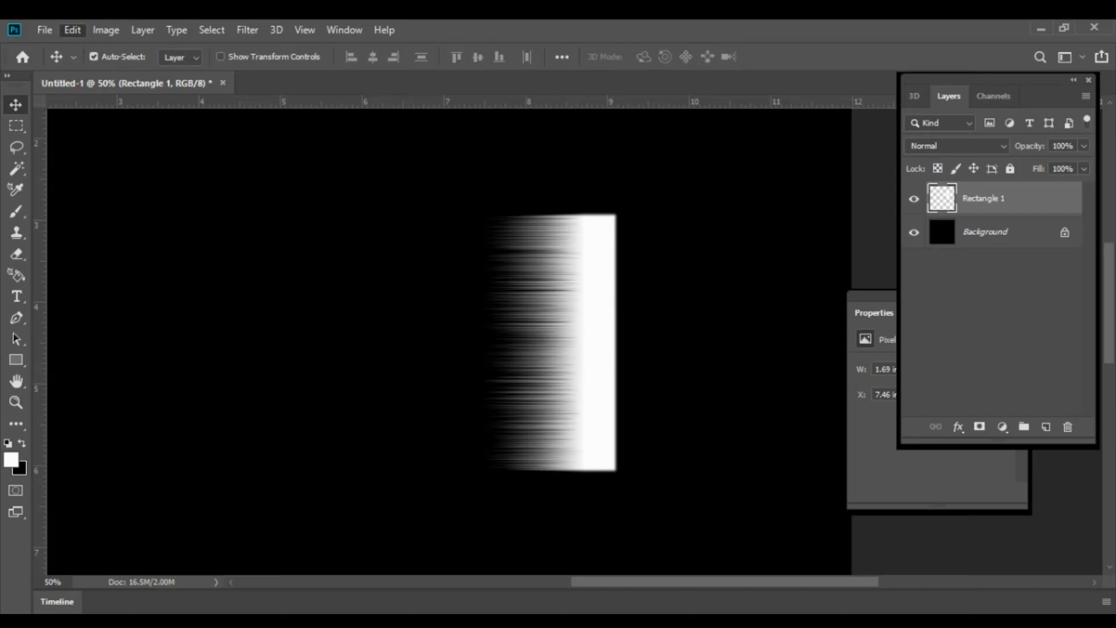
click(219, 383)
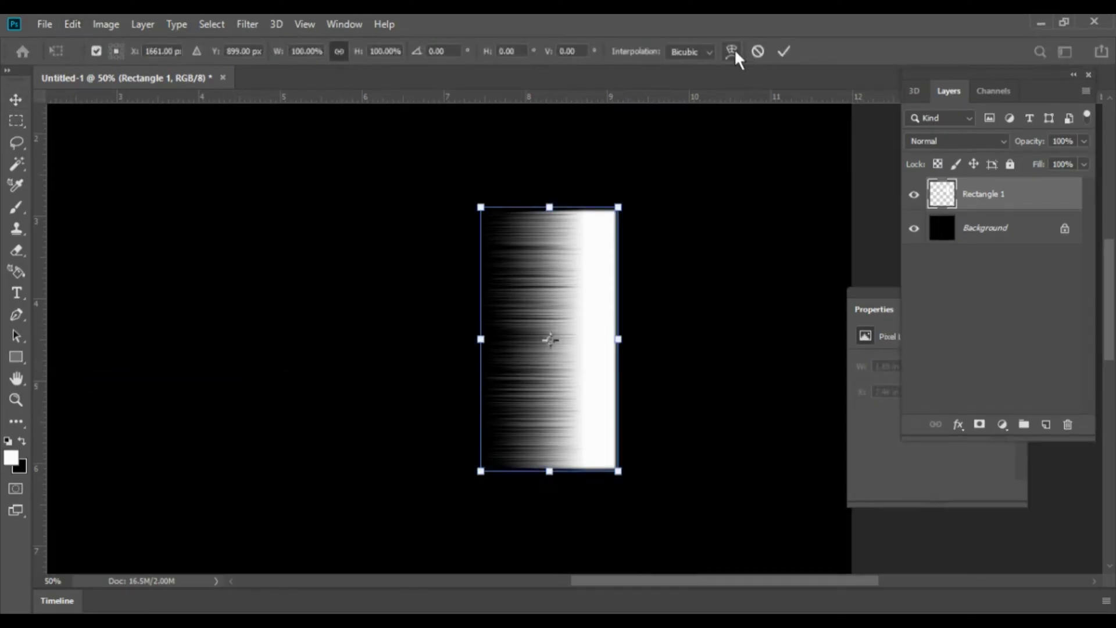
click(734, 52)
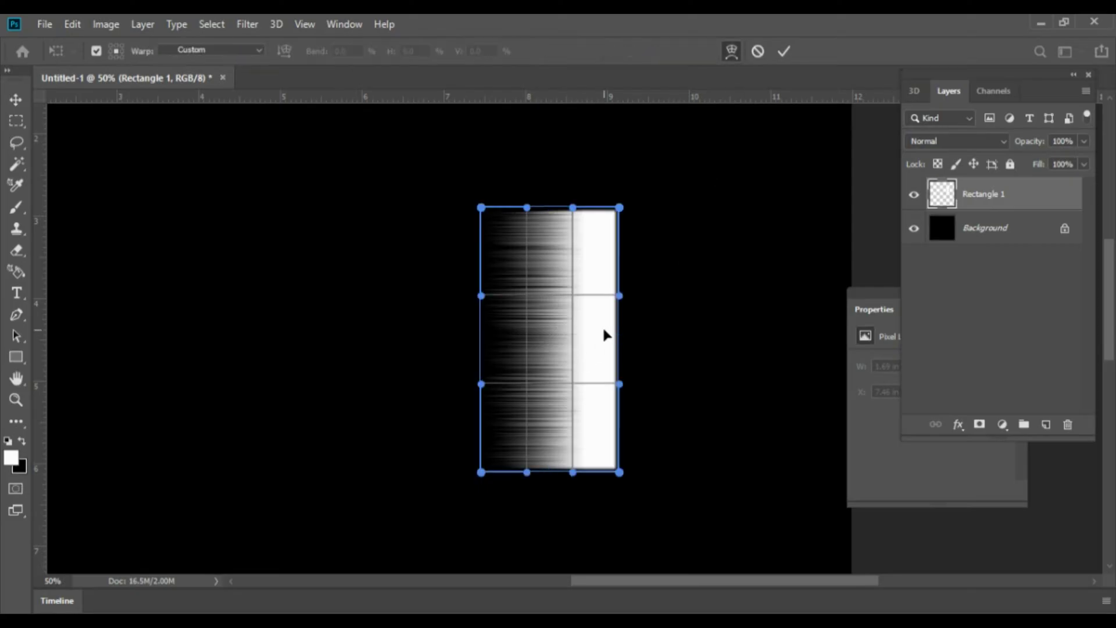
drag(604, 331, 708, 339)
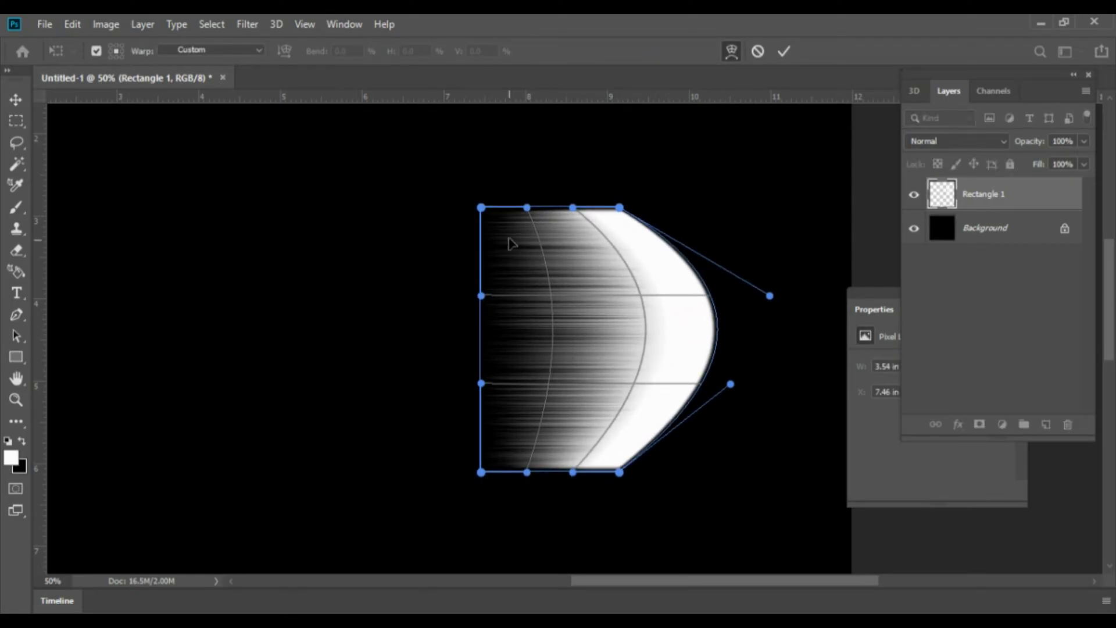
drag(480, 207, 382, 314)
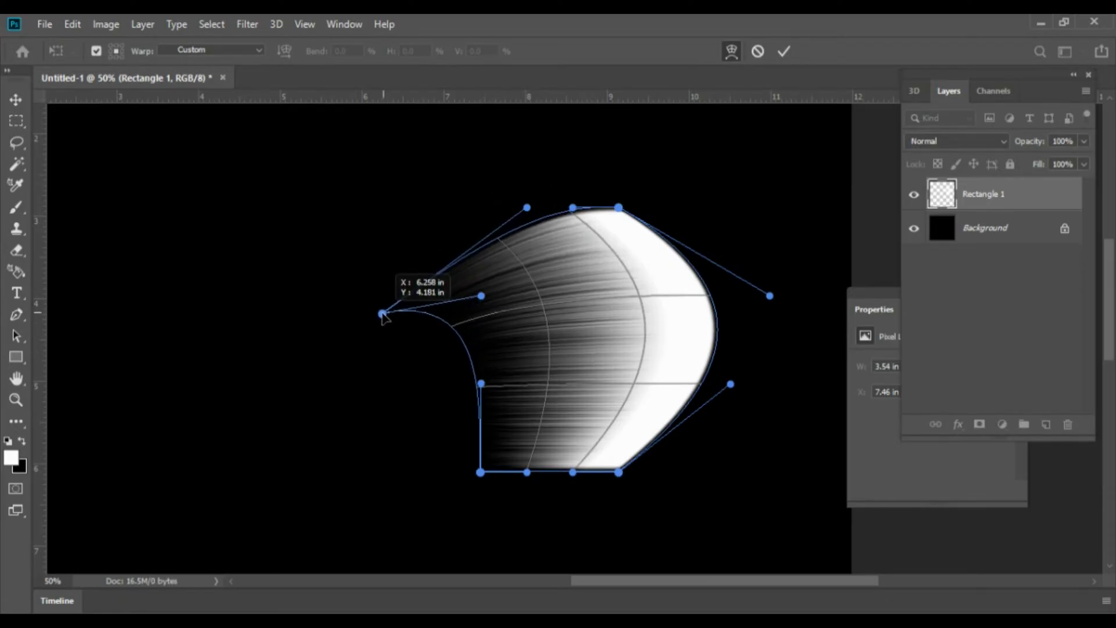
mouse_move(480, 472)
mouse_down()
mouse_move(359, 397)
mouse_move(379, 364)
mouse_up()
drag(382, 314, 370, 330)
Refine the warp: stretch the tip further left, swell the right curves, and narrow the point.
drag(577, 438, 566, 436)
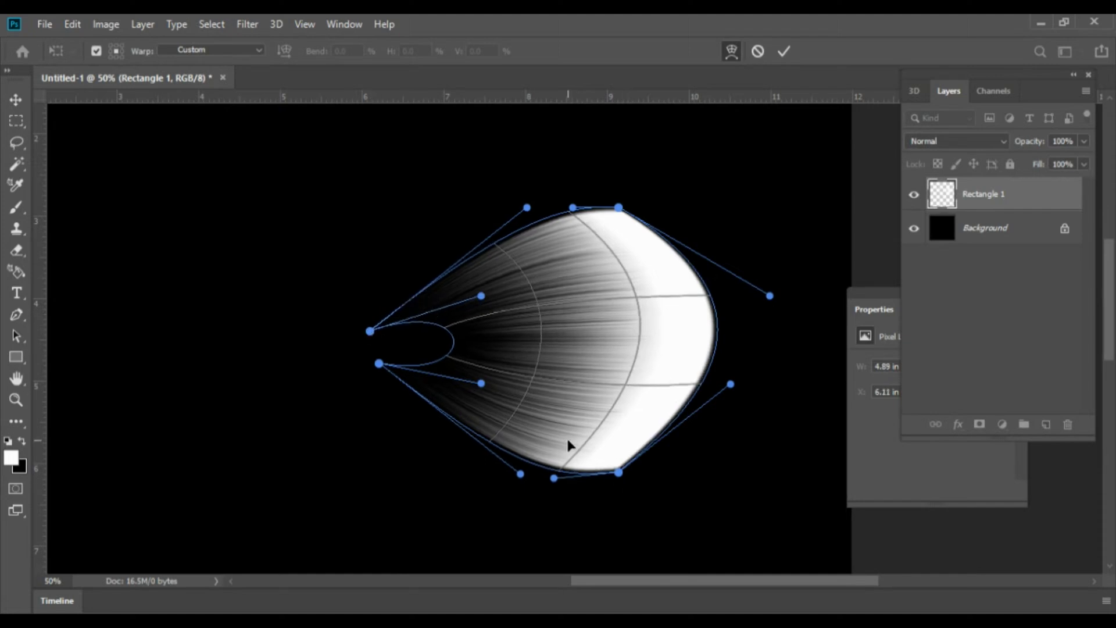
drag(566, 245, 561, 239)
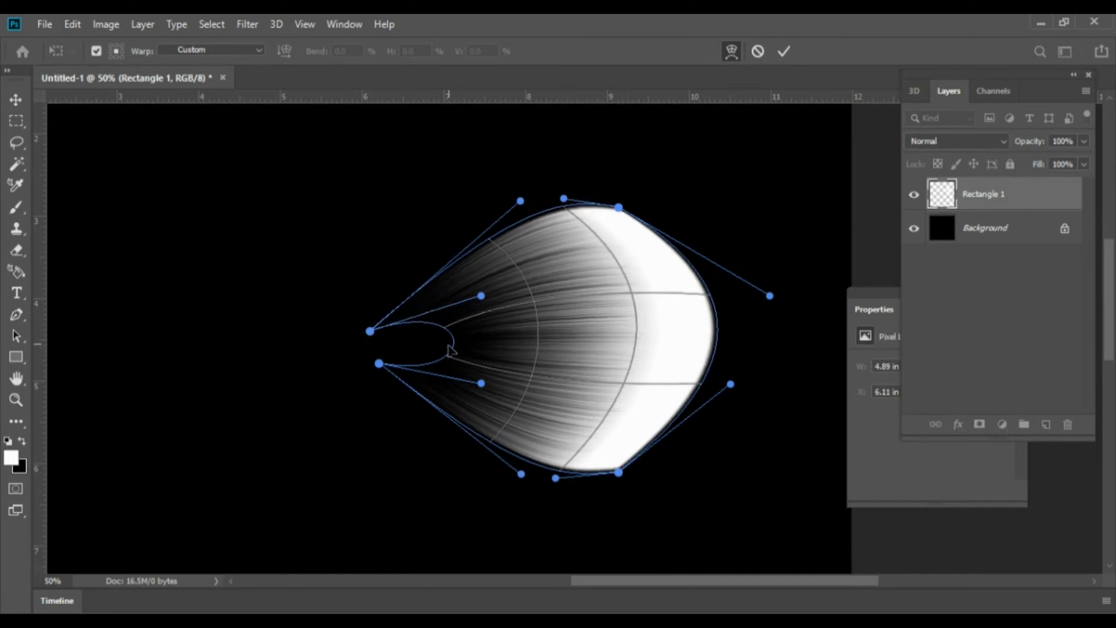
drag(461, 347, 313, 365)
mouse_move(369, 331)
mouse_down()
mouse_move(290, 339)
mouse_move(307, 345)
mouse_up()
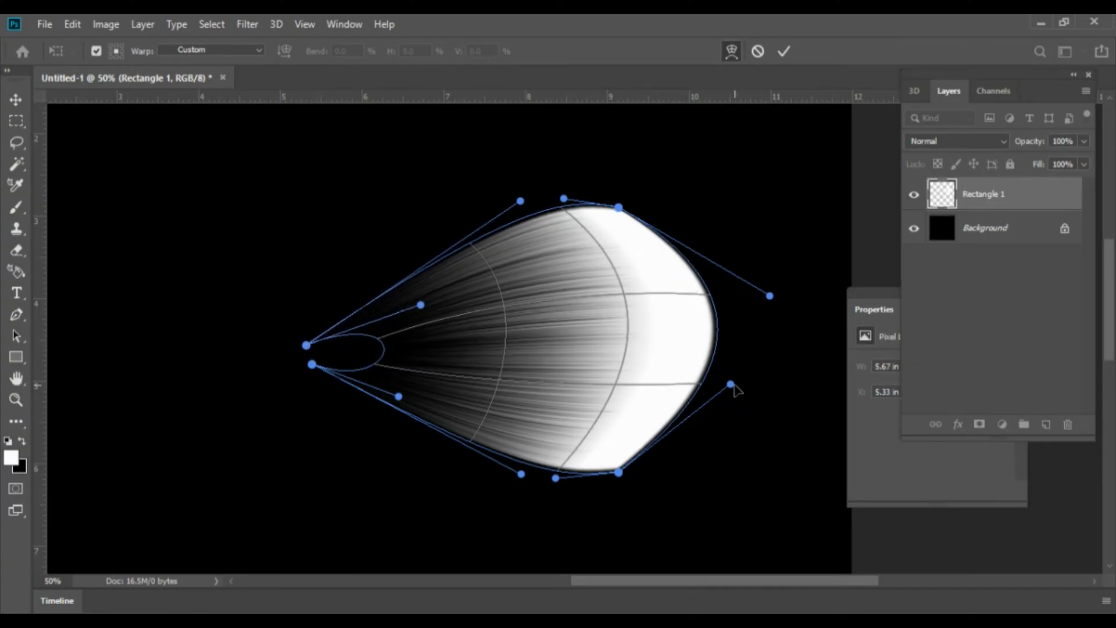
drag(731, 384, 751, 408)
drag(769, 296, 775, 277)
drag(752, 408, 770, 428)
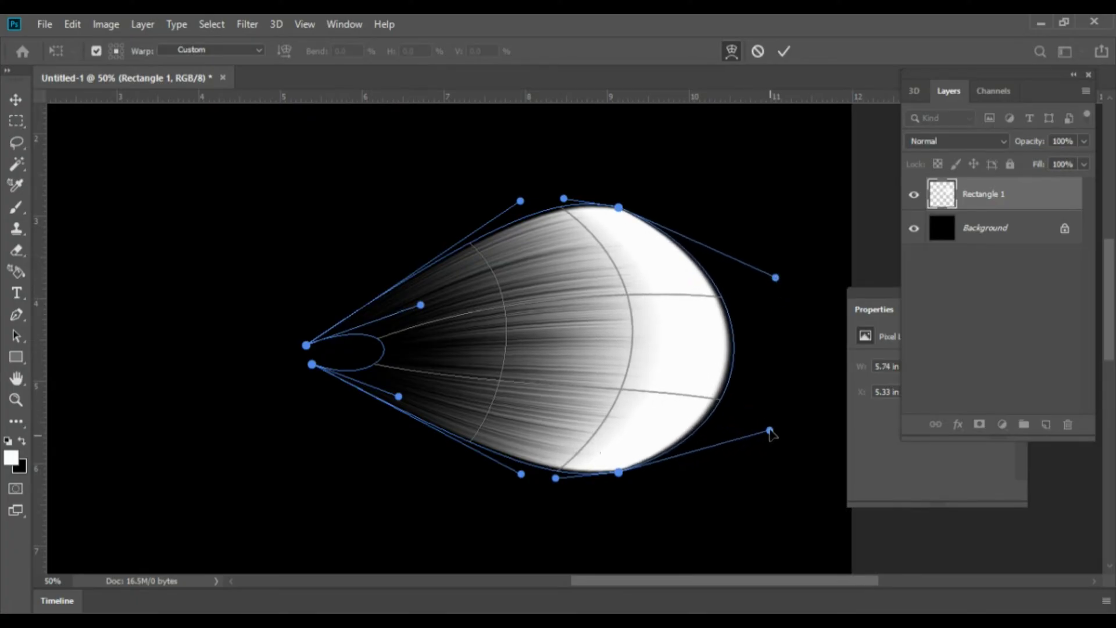
drag(775, 277, 784, 250)
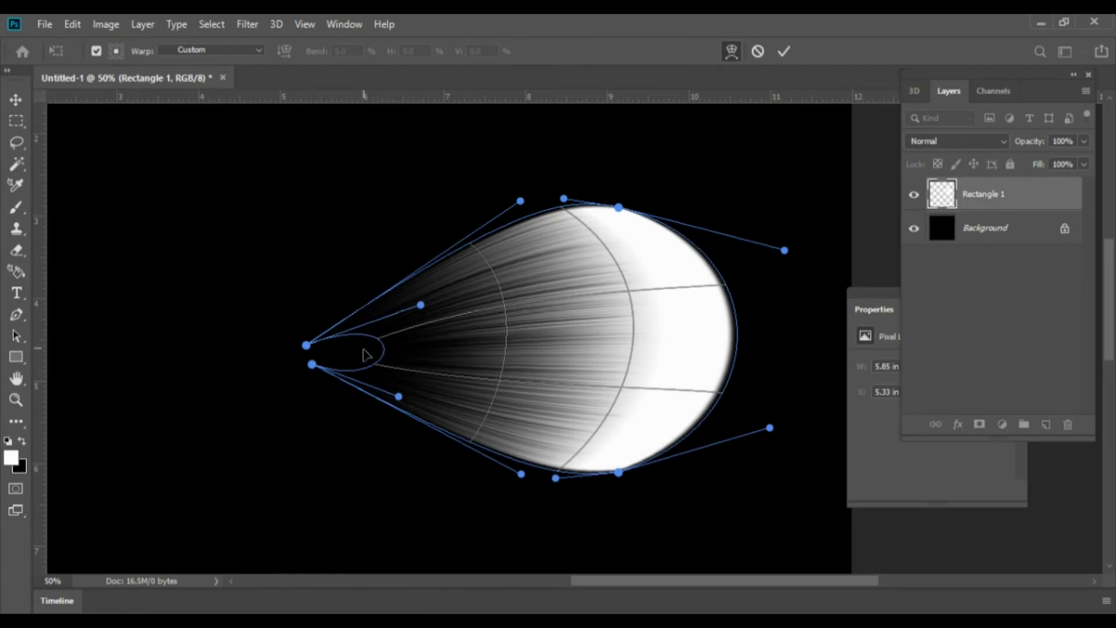
drag(399, 357, 392, 365)
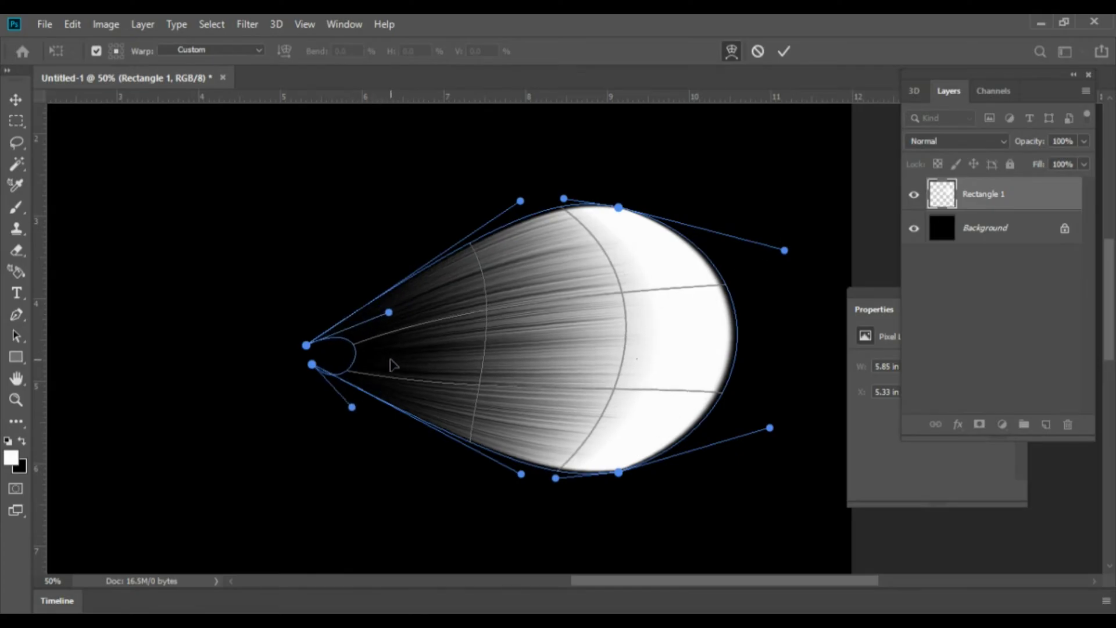
drag(351, 406, 334, 383)
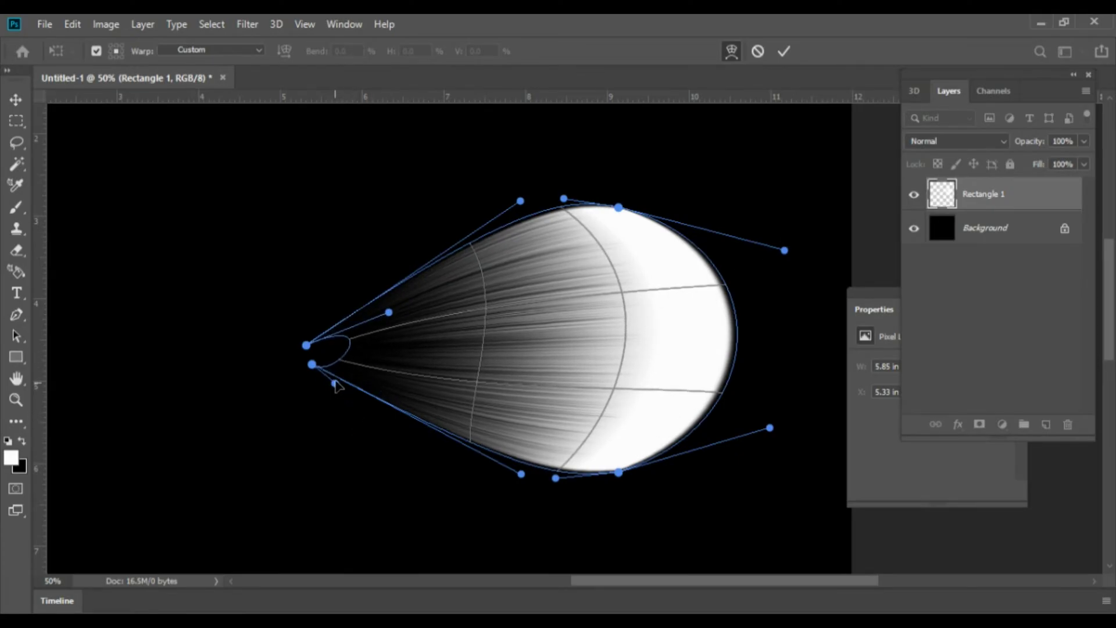
drag(520, 201, 497, 203)
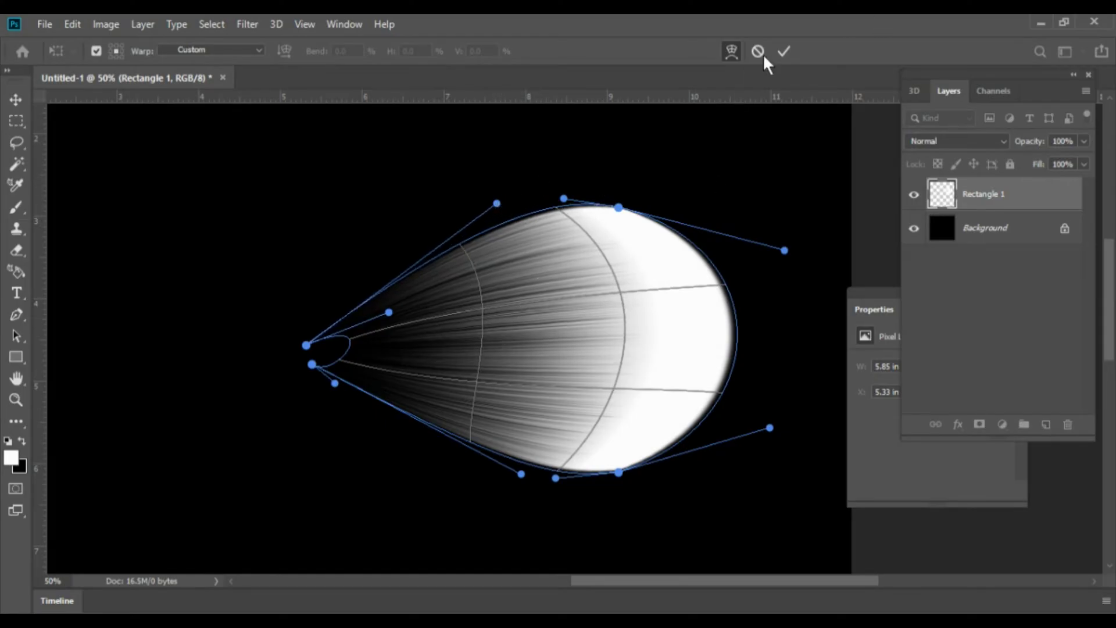
Commit the warp and squash the petal's height with Free Transform.
key(Return)
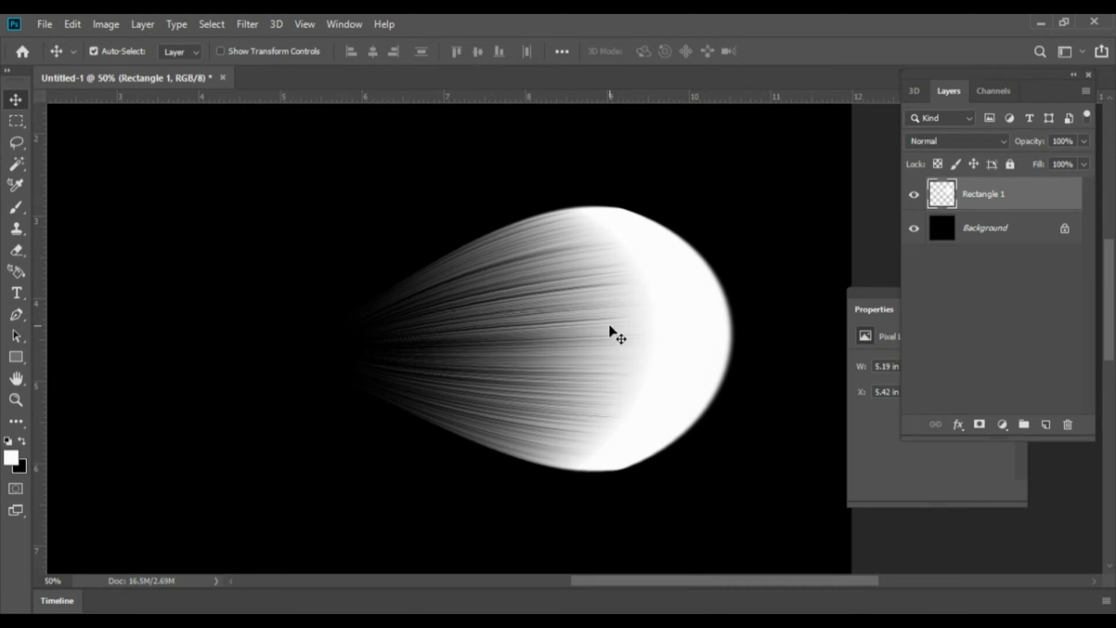
key(ctrl)
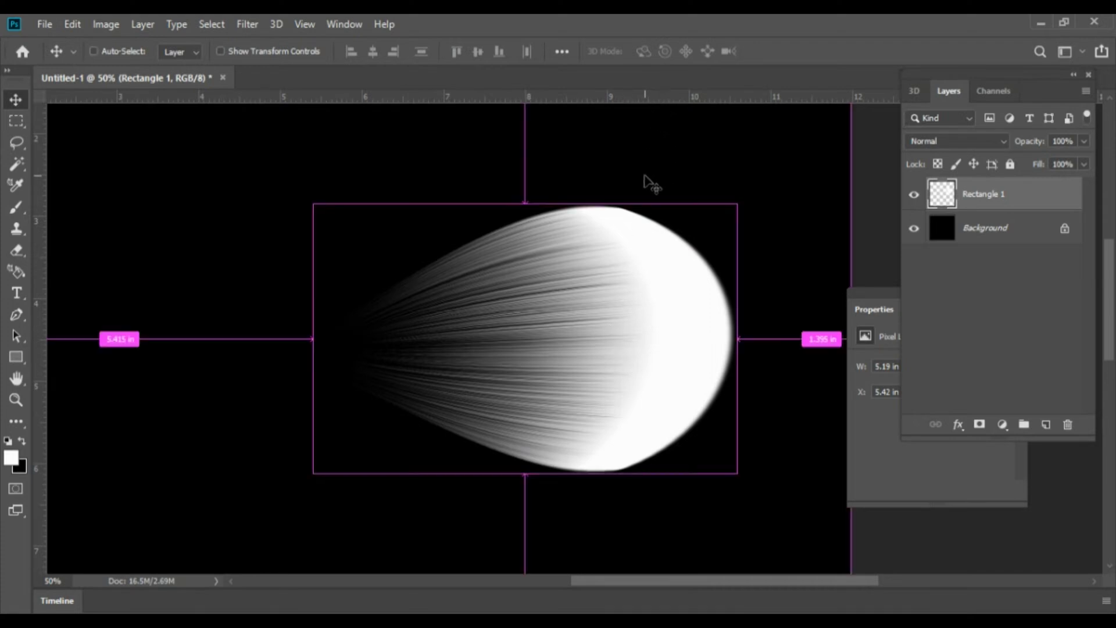
key(ctrl+t)
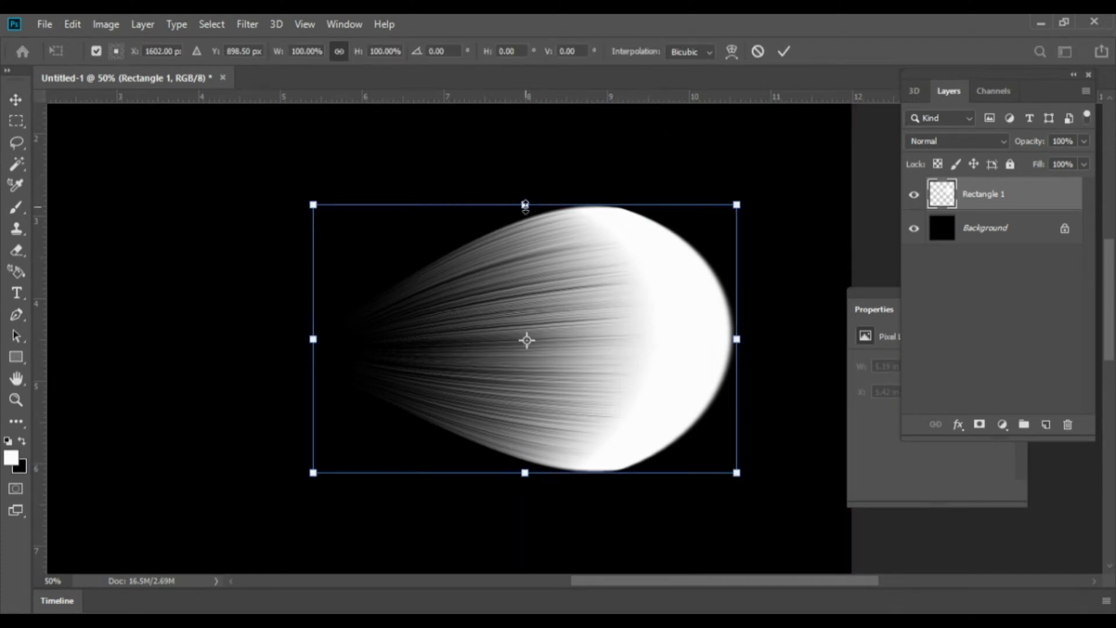
drag(525, 204, 515, 289)
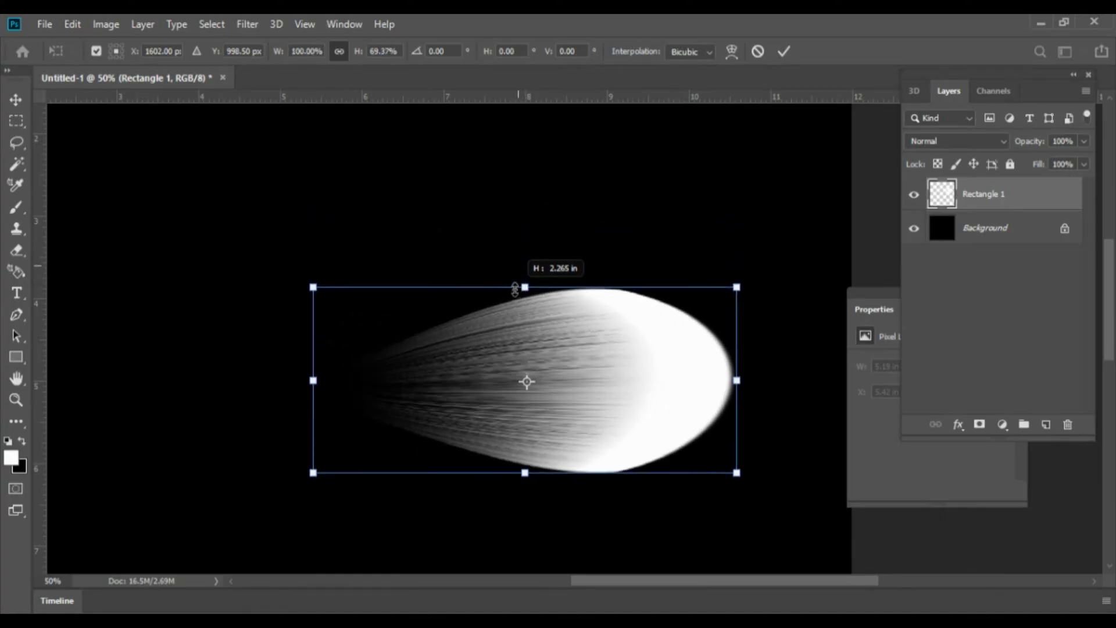
drag(515, 289, 515, 290)
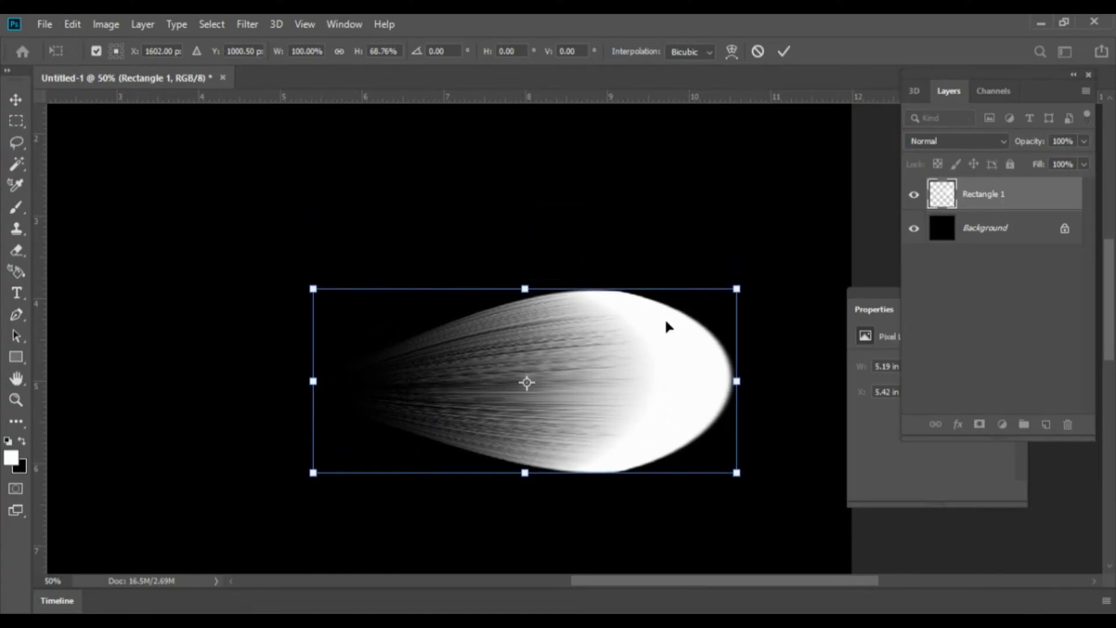
key(Return)
Move the petal higher and rotate it about -72° so its rounded end points up.
key(ctrl+minus)
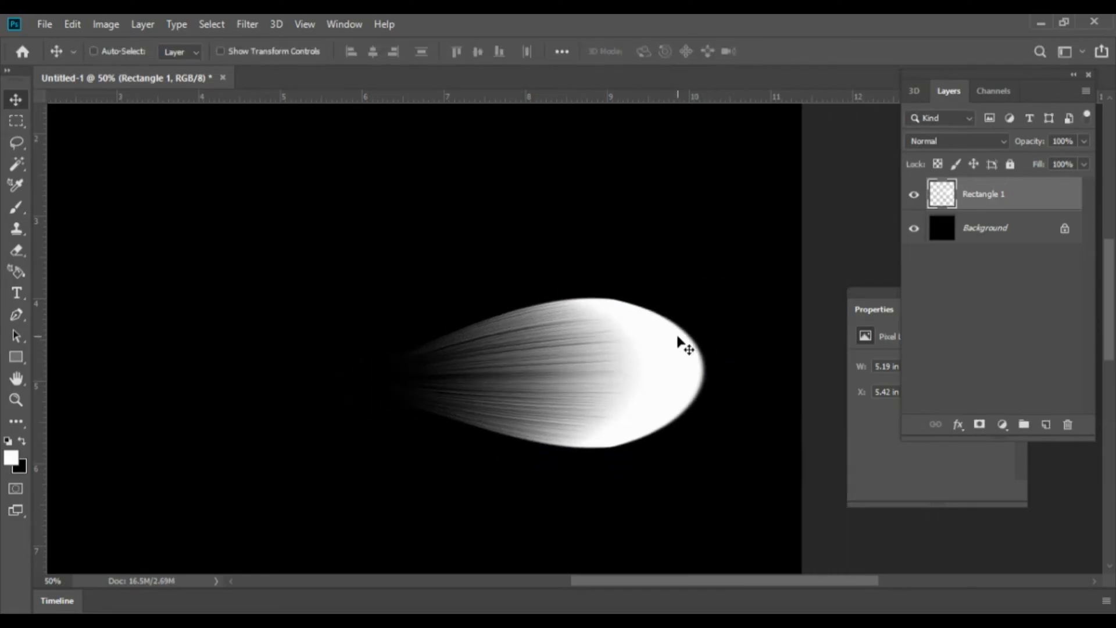
mouse_move(654, 368)
mouse_down()
mouse_move(667, 428)
mouse_move(661, 333)
mouse_move(673, 329)
mouse_up()
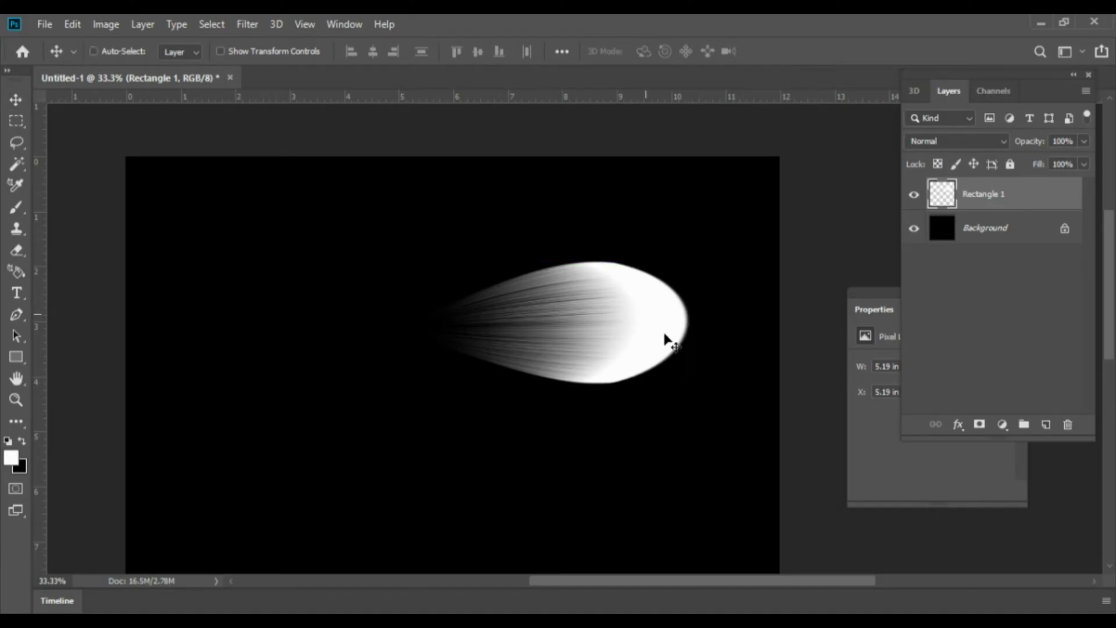
key(ctrl+t)
mouse_move(708, 408)
mouse_down()
mouse_move(666, 213)
mouse_move(691, 238)
mouse_move(693, 226)
mouse_move(650, 201)
mouse_move(662, 204)
mouse_up()
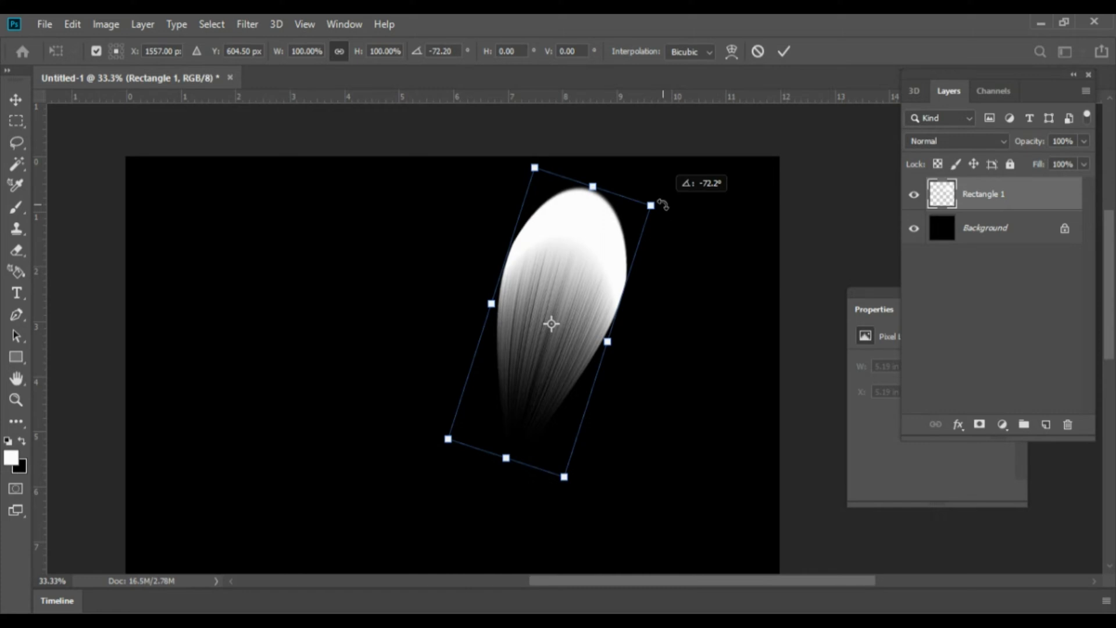
key(Return)
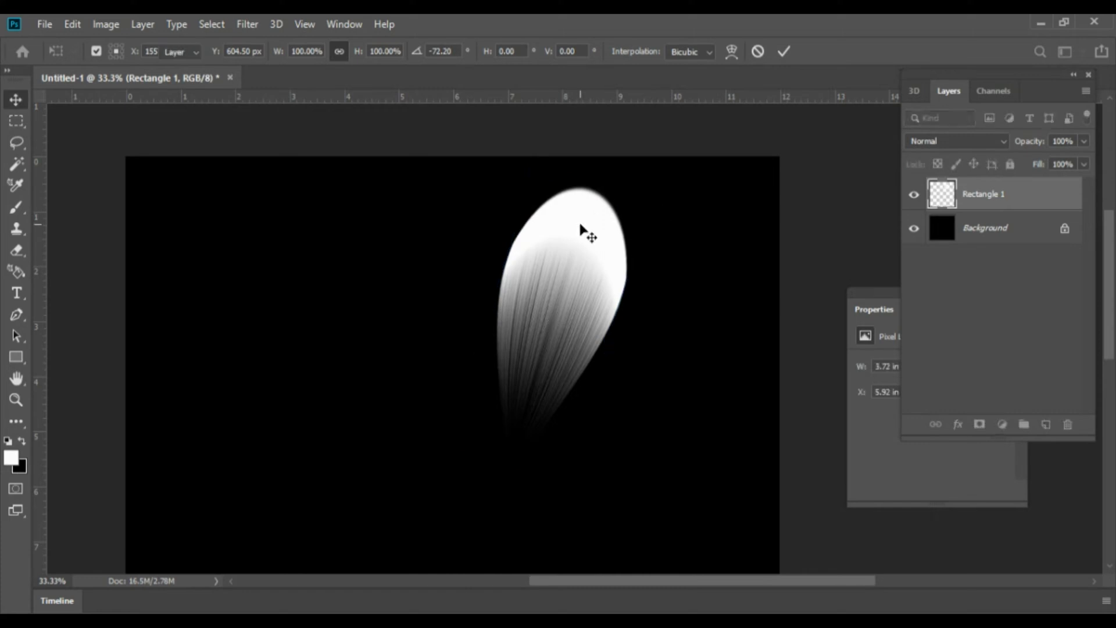
drag(608, 249, 588, 259)
key(ctrl)
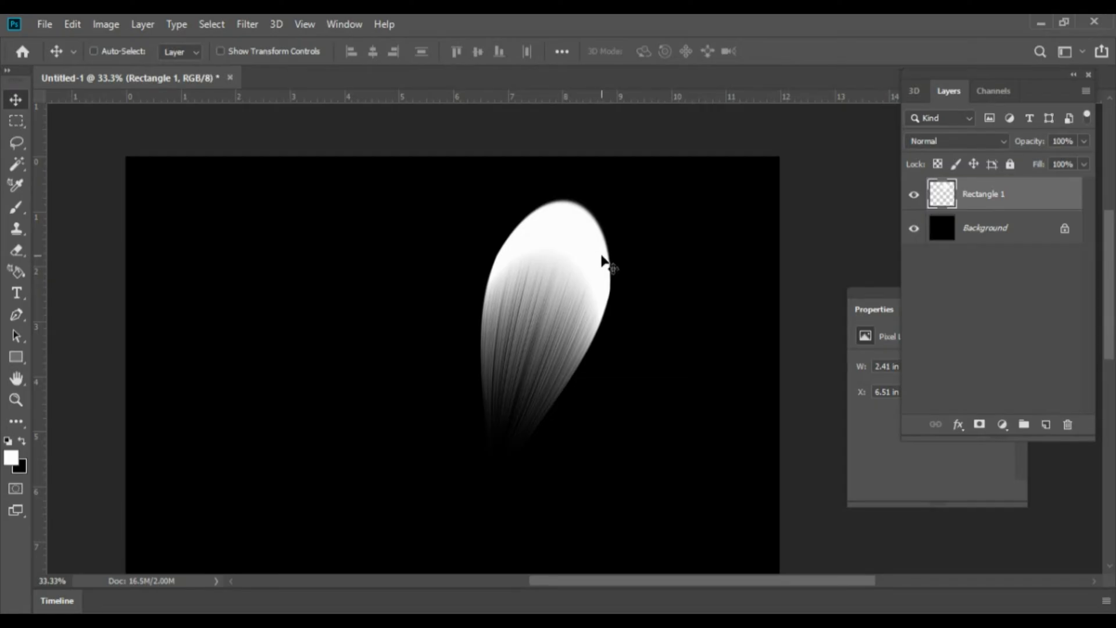
key(ctrl+shift+alt+t)
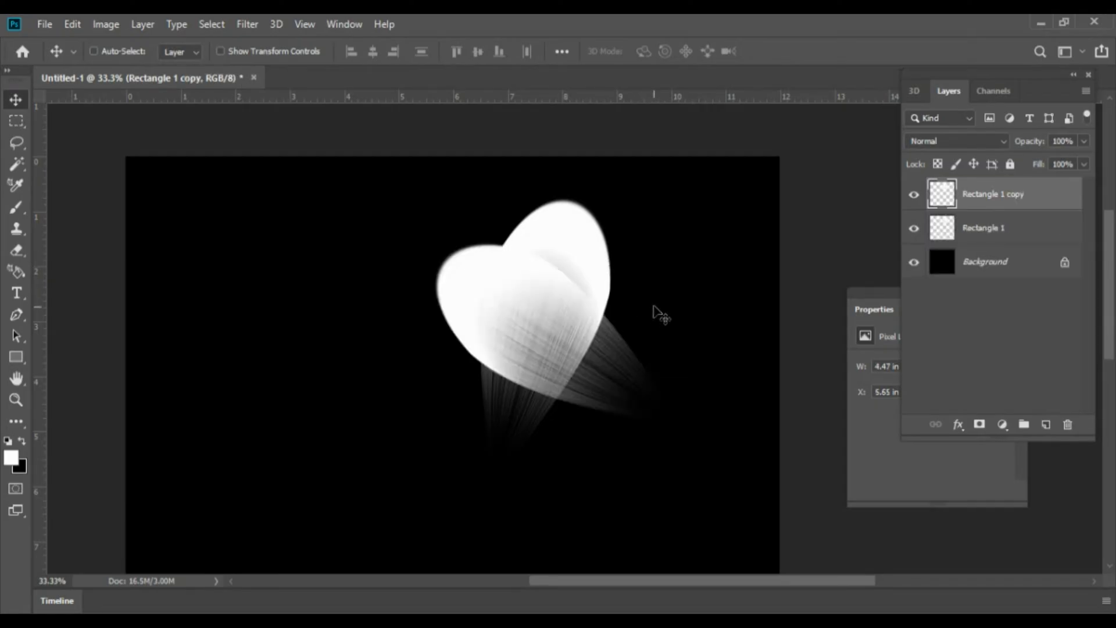
click(654, 296)
key(ctrl+z)
key(ctrl+t)
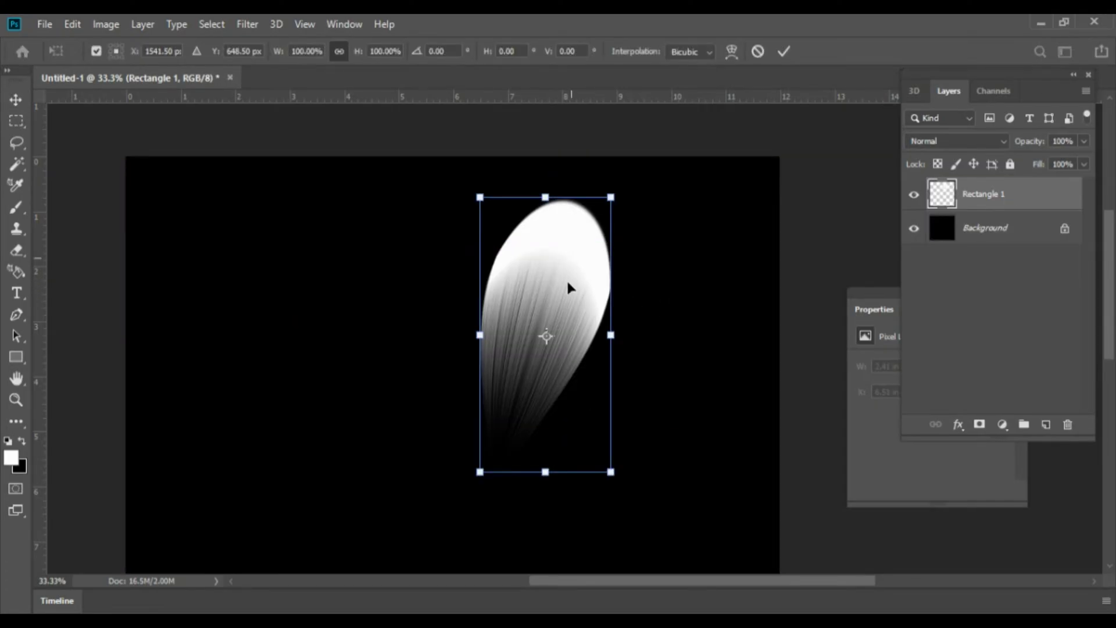
drag(545, 336, 499, 455)
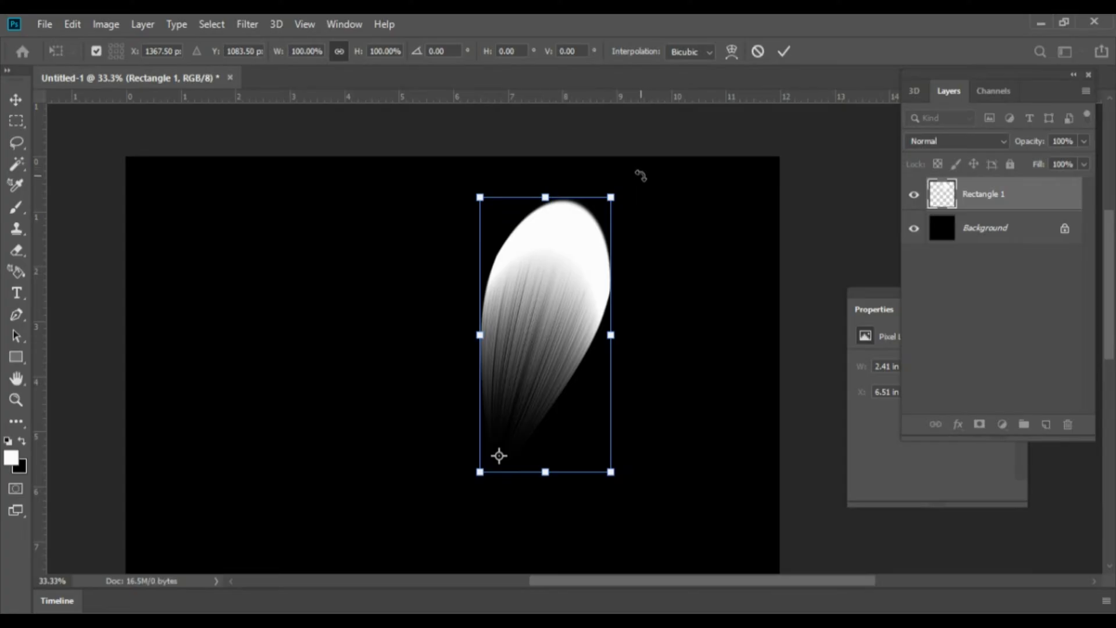
mouse_move(640, 176)
mouse_down()
mouse_move(464, 160)
mouse_move(610, 290)
mouse_up()
key(Return)
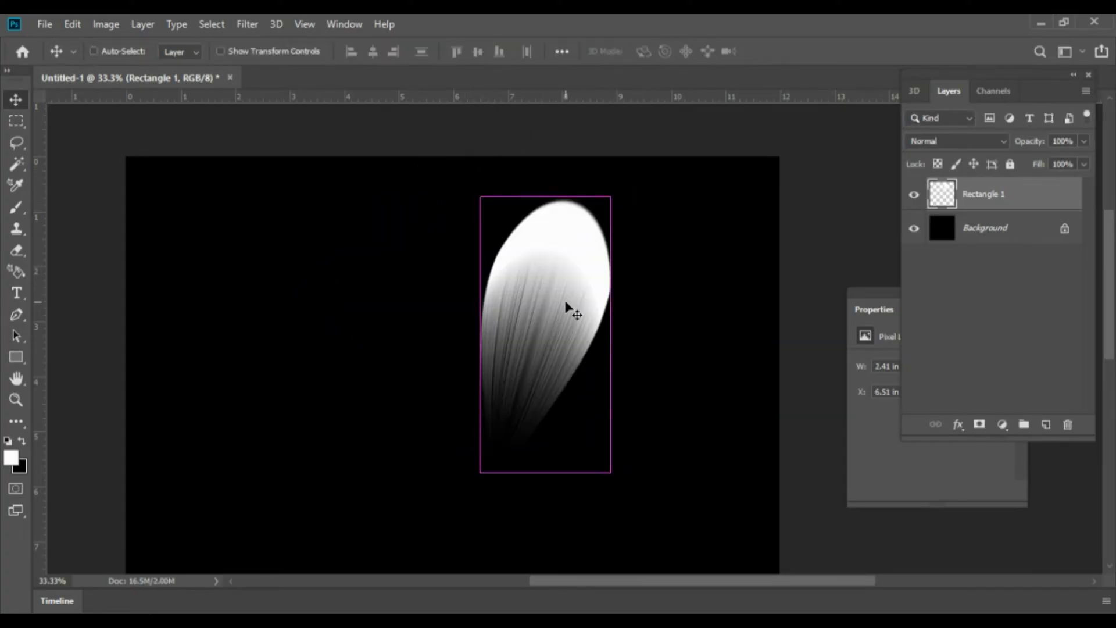
Undo to the horizontal petal, rotate it -90° upright, and reposition it up and left.
key(ctrl+z)
key(ctrl+z)
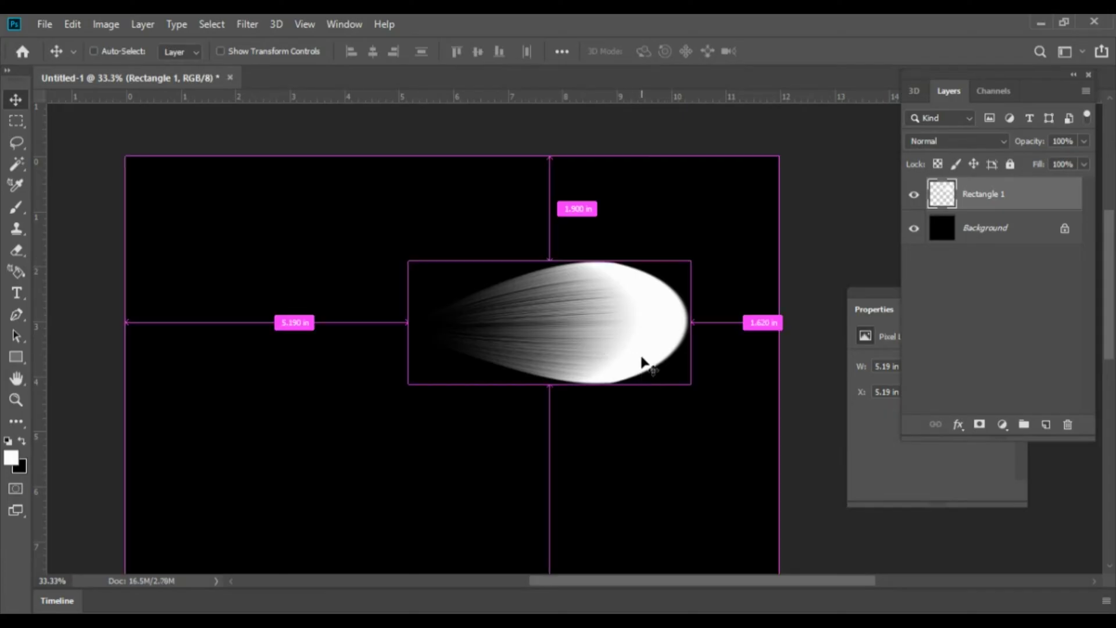
drag(660, 326, 631, 362)
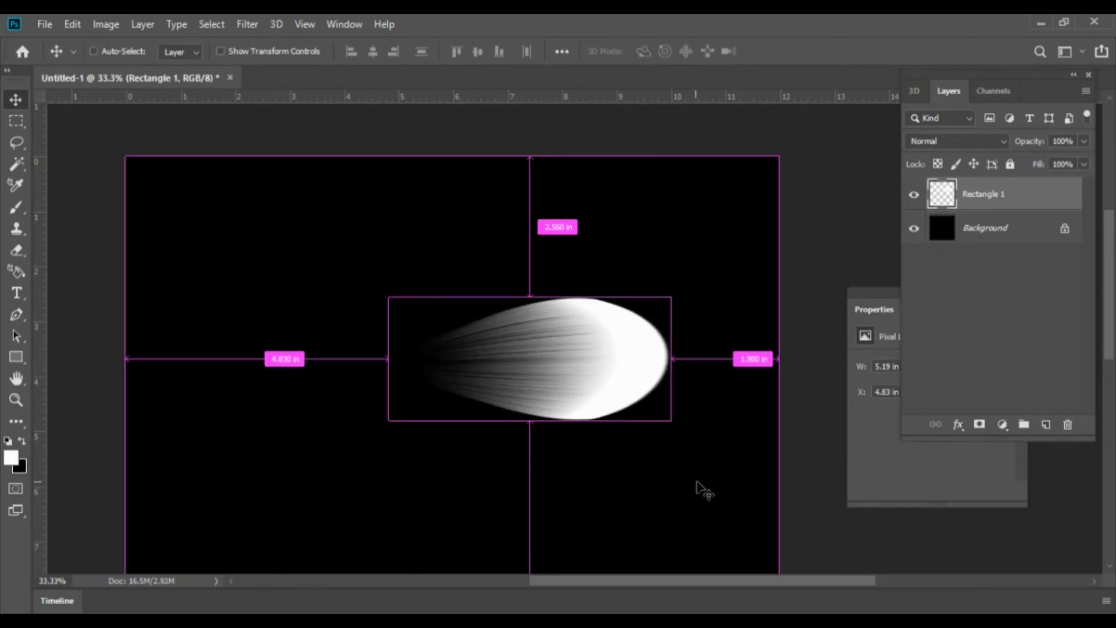
key(ctrl+t)
drag(685, 446, 674, 269)
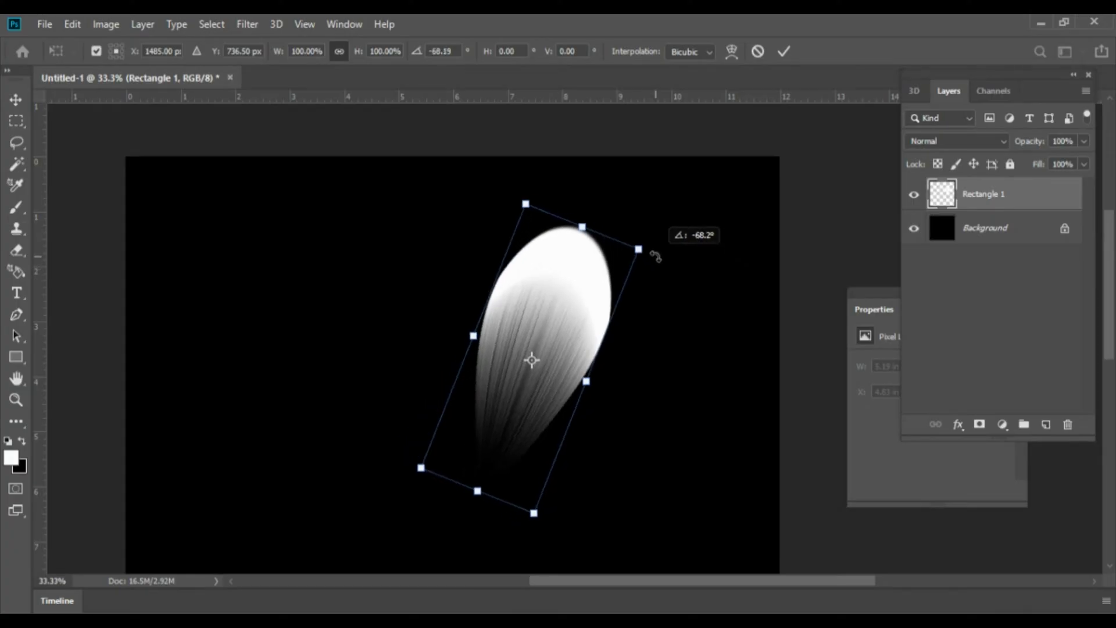
mouse_move(670, 266)
mouse_down()
mouse_move(628, 222)
mouse_move(591, 216)
mouse_move(603, 219)
mouse_up()
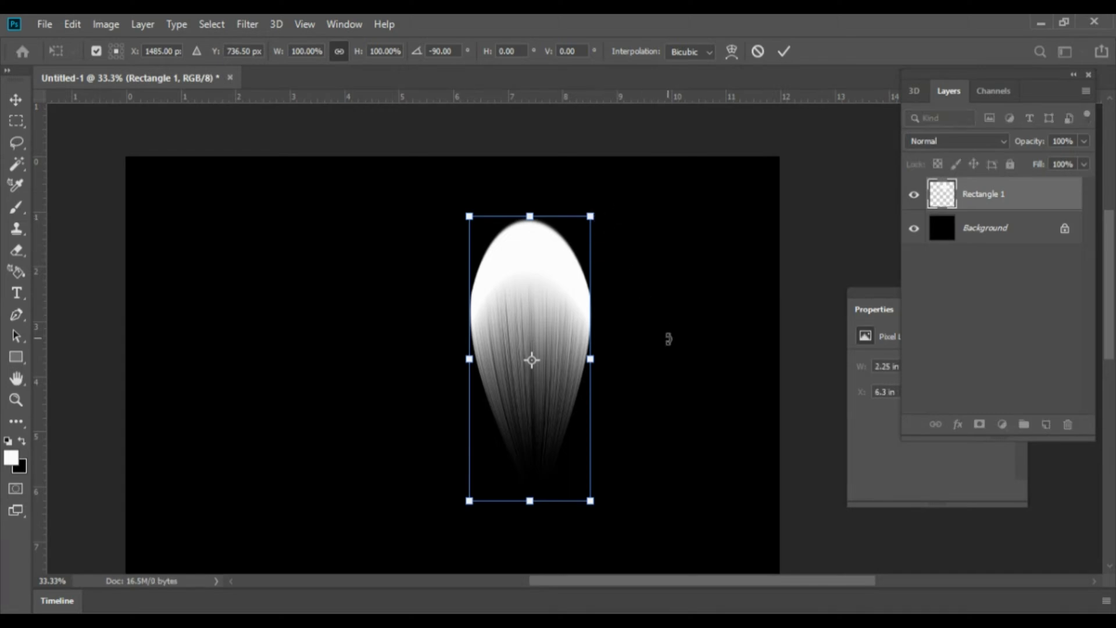
key(Return)
drag(561, 272, 542, 250)
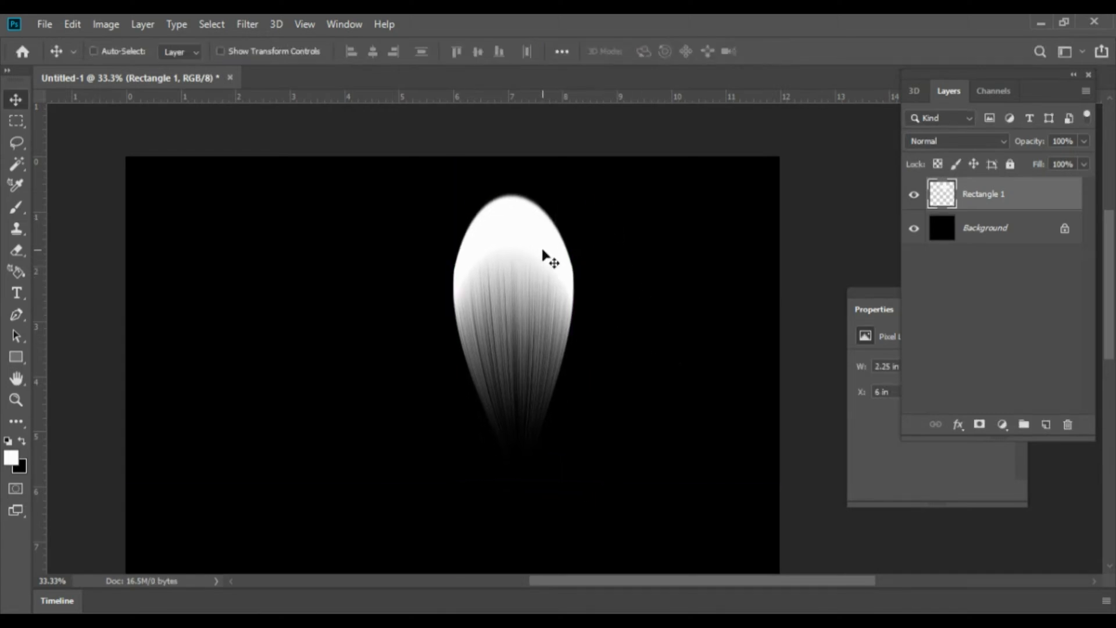
Set the pivot to the bottom-centre tip and rotate the petal about 72° to the right.
key(ctrl+t)
mouse_move(516, 332)
mouse_down()
mouse_move(517, 467)
mouse_move(517, 456)
mouse_up()
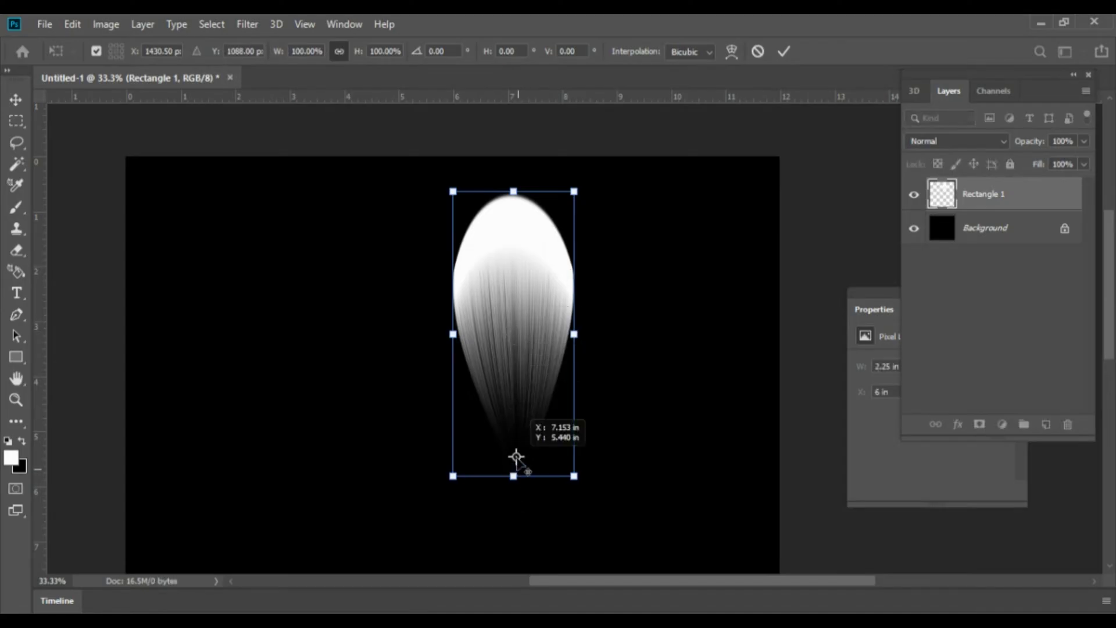
mouse_move(584, 179)
mouse_down()
mouse_move(654, 254)
mouse_move(703, 364)
mouse_move(717, 442)
mouse_move(731, 445)
mouse_up()
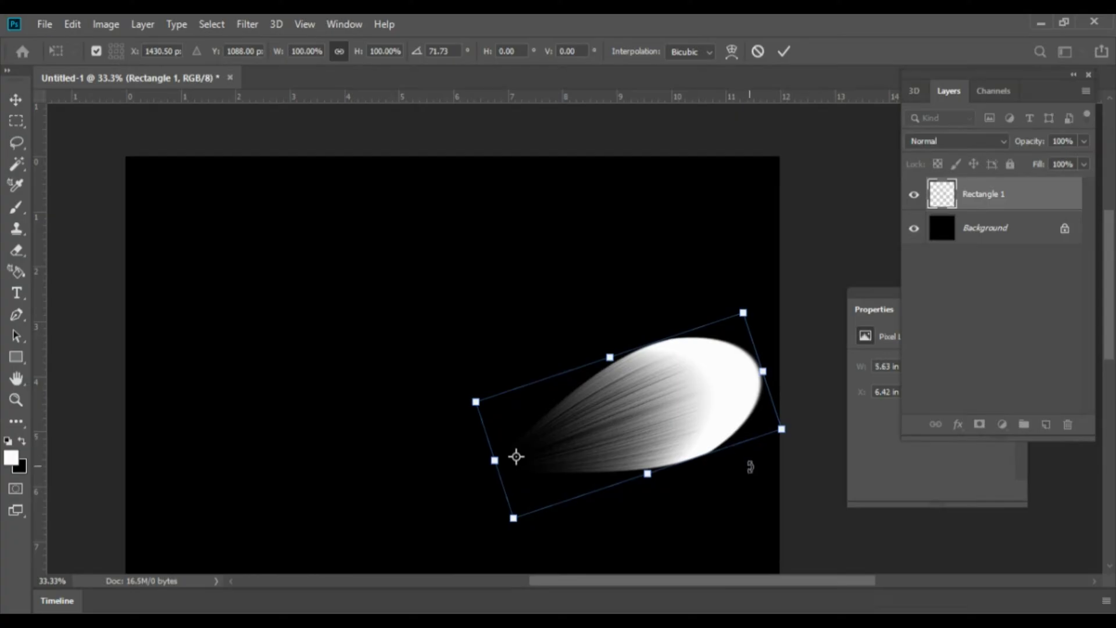
key(Return)
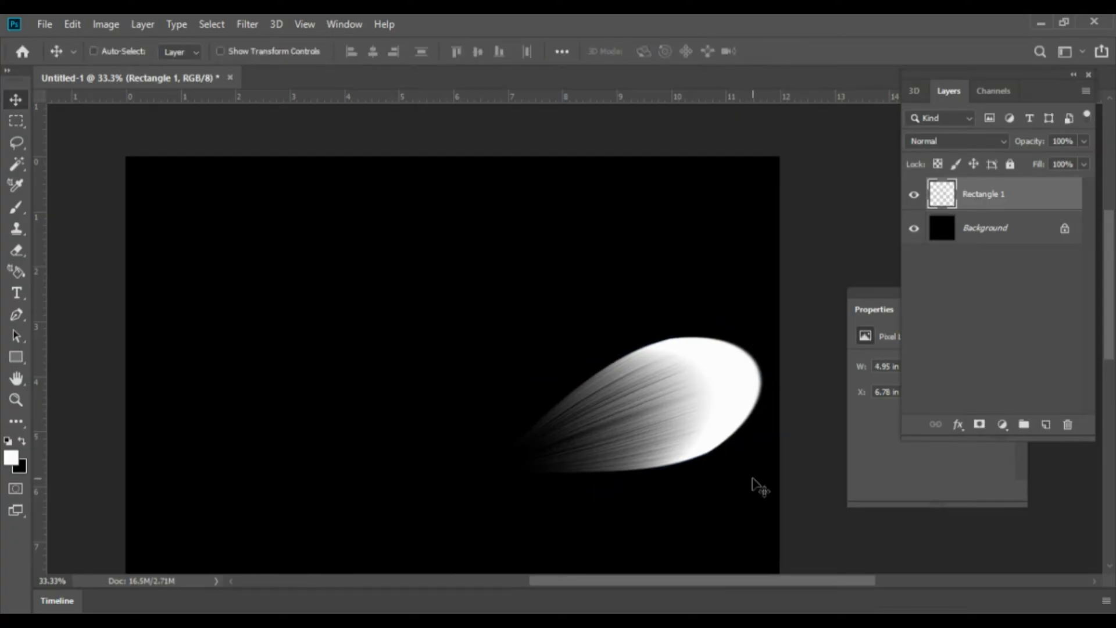
Create two rotated petal duplicates around the tip with Ctrl+Alt+Shift+T, then zoom out.
key(ctrl+shift+alt+t)
key(ctrl+shift+alt+t)
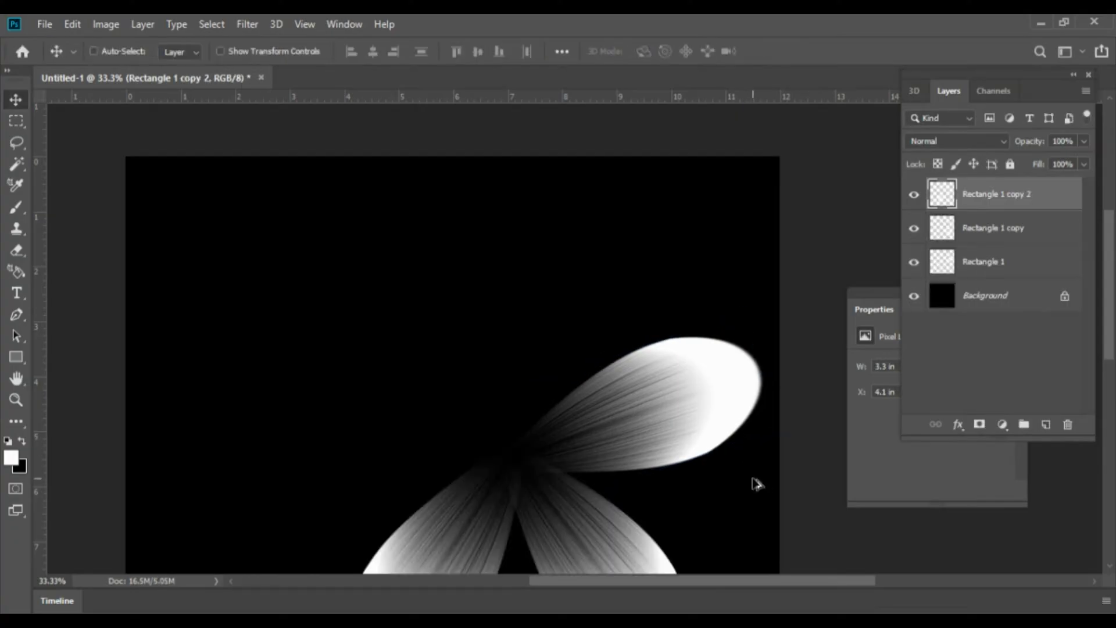
key(ctrl+shift+alt+t)
key(ctrl+shift+alt+t)
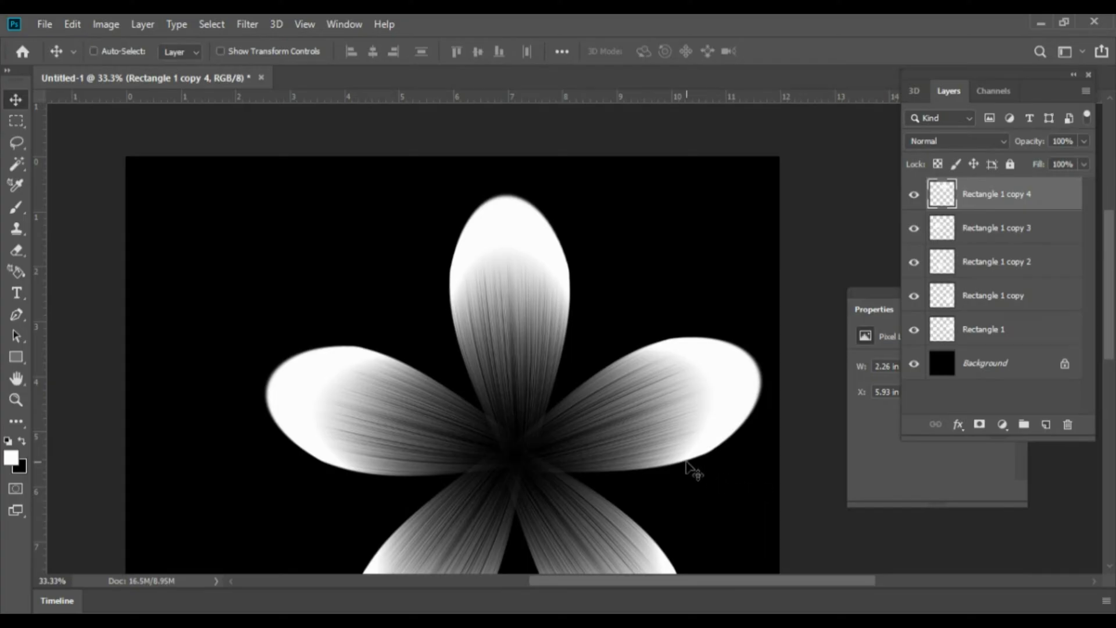
key(ctrl+minus)
scroll(531, 373, down, 1)
scroll(560, 361, down, 1)
Nudge the right petal, select several petal layers, and undo the last duplicate.
ctrl+click(633, 351)
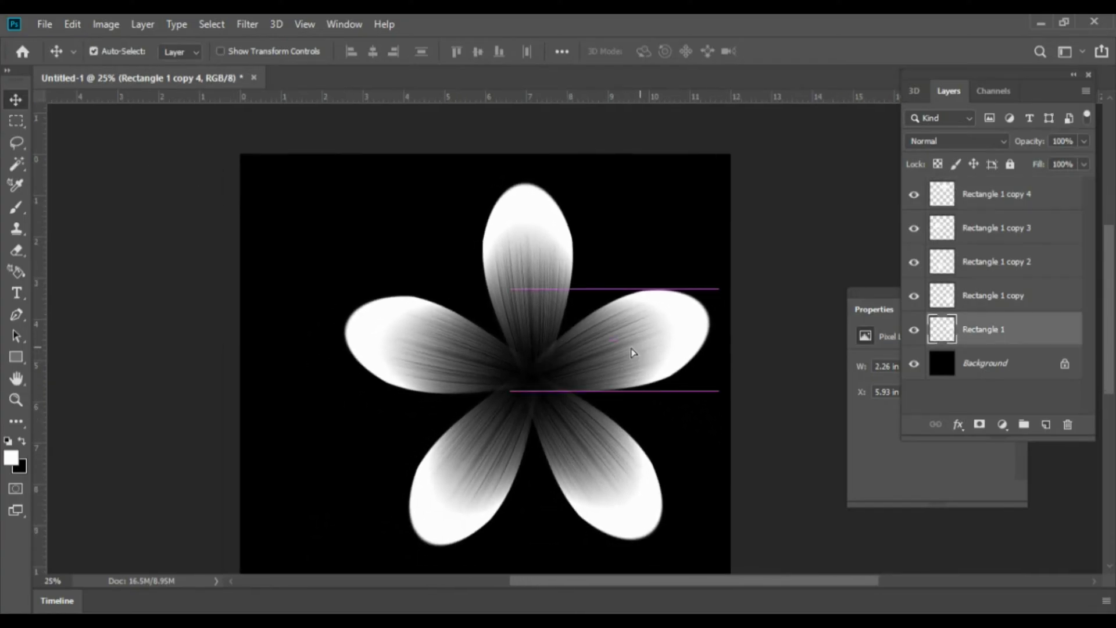
drag(633, 351, 641, 352)
shift+click(485, 453)
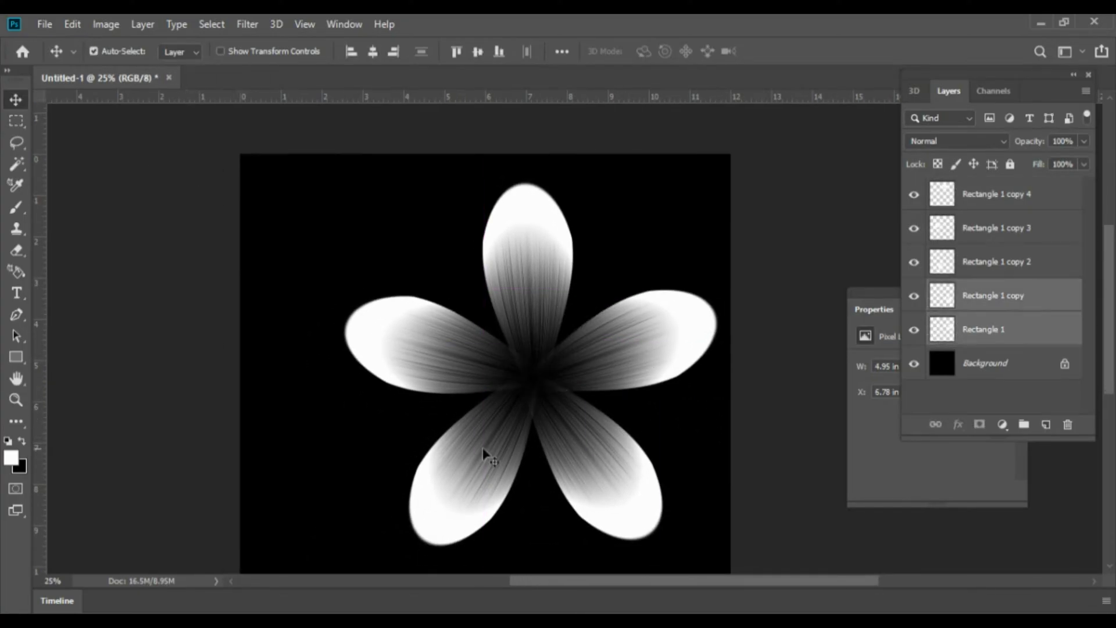
shift+click(444, 343)
shift+click(515, 223)
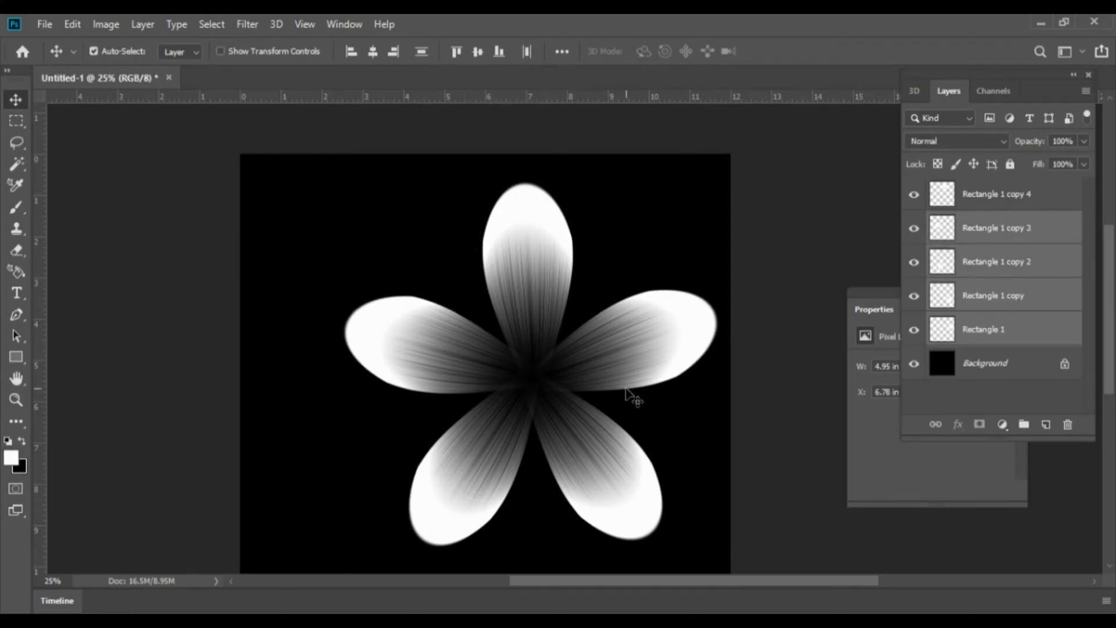
click(527, 365)
key(ctrl+z)
Undo back to a single upright petal, recentre the view, and tilt it slightly clockwise.
key(ctrl+z)
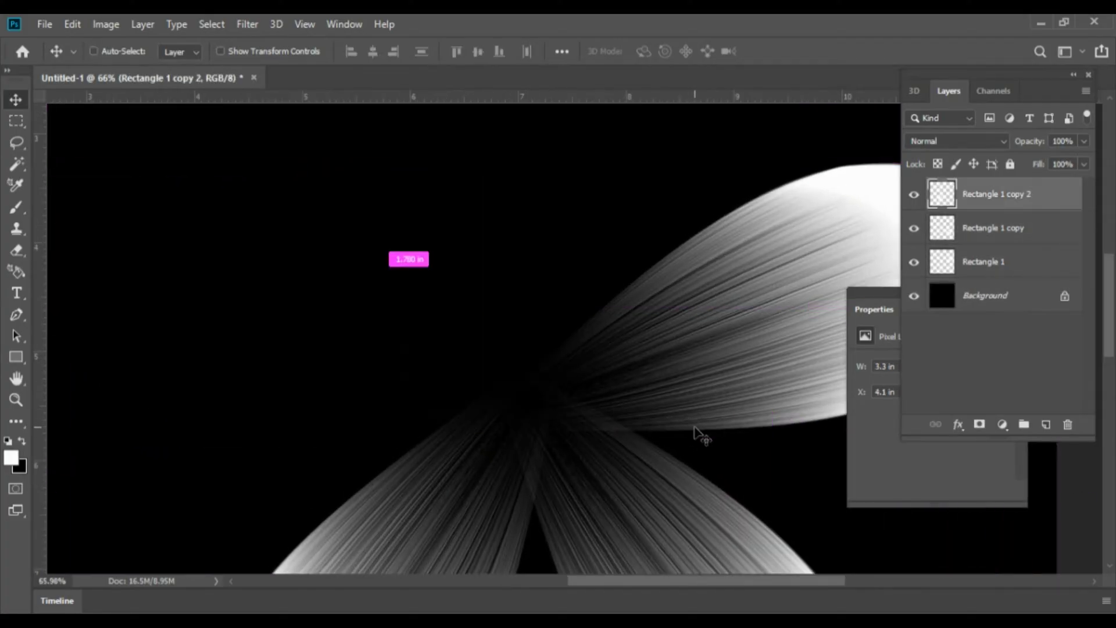
key(ctrl+z)
key(ctrl+z)
key(ctrl+z)
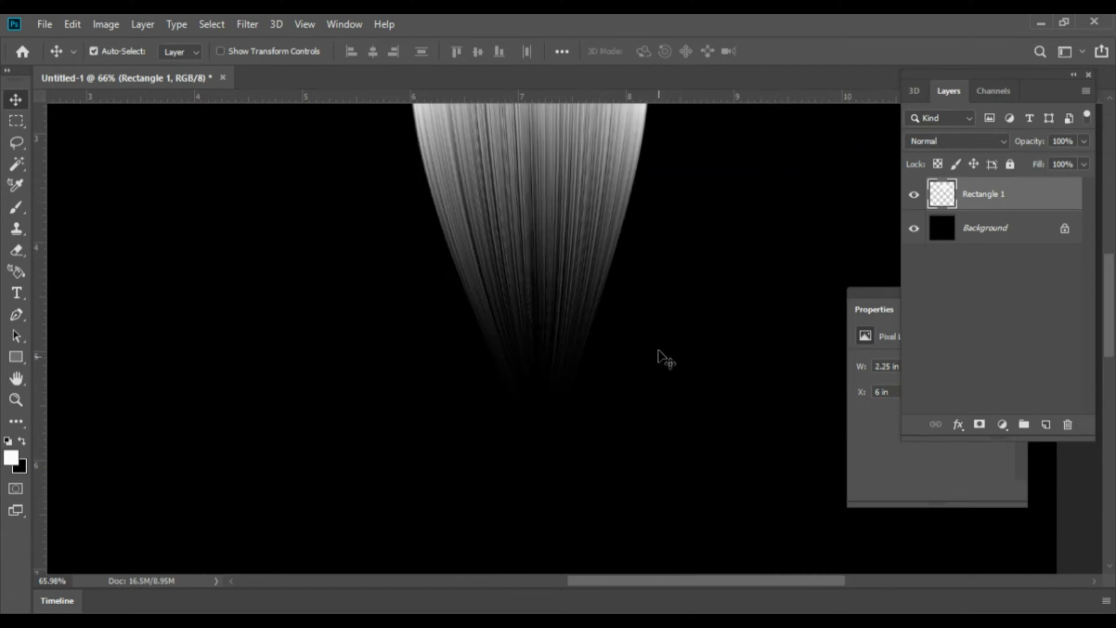
key(ctrl+z)
key(ctrl+z)
key(ctrl+minus)
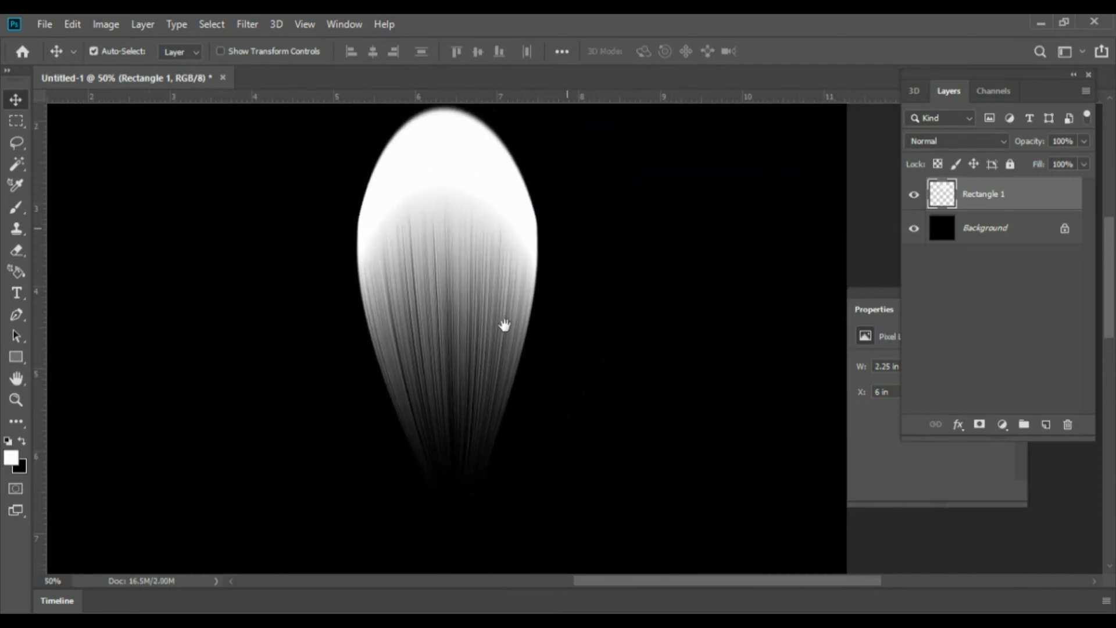
drag(504, 325, 490, 249)
key(ctrl+t)
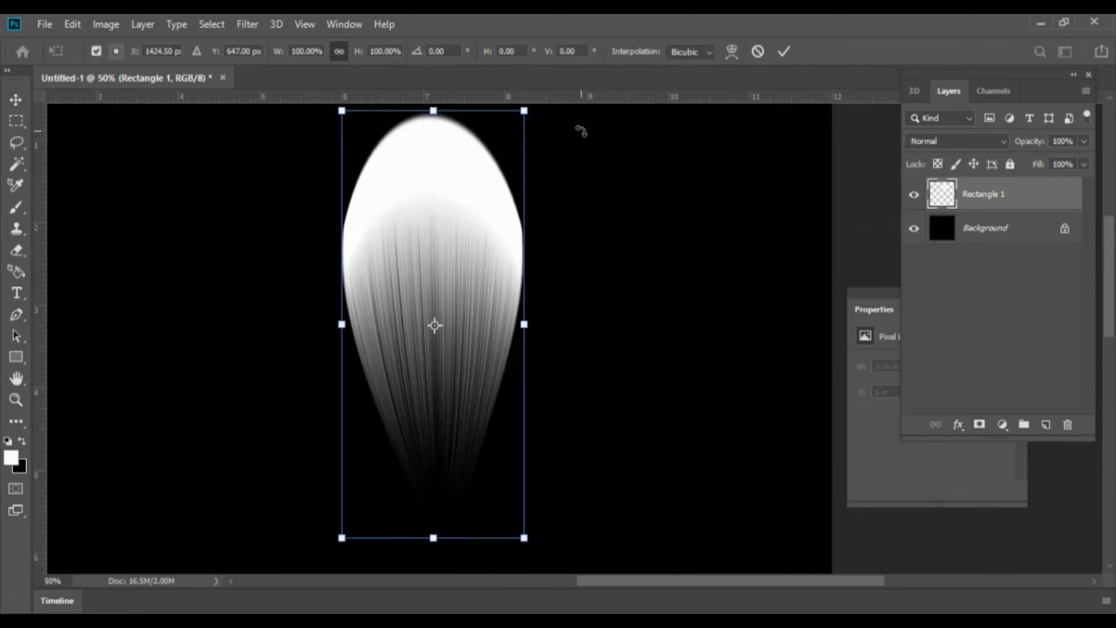
drag(579, 149, 585, 153)
key(Return)
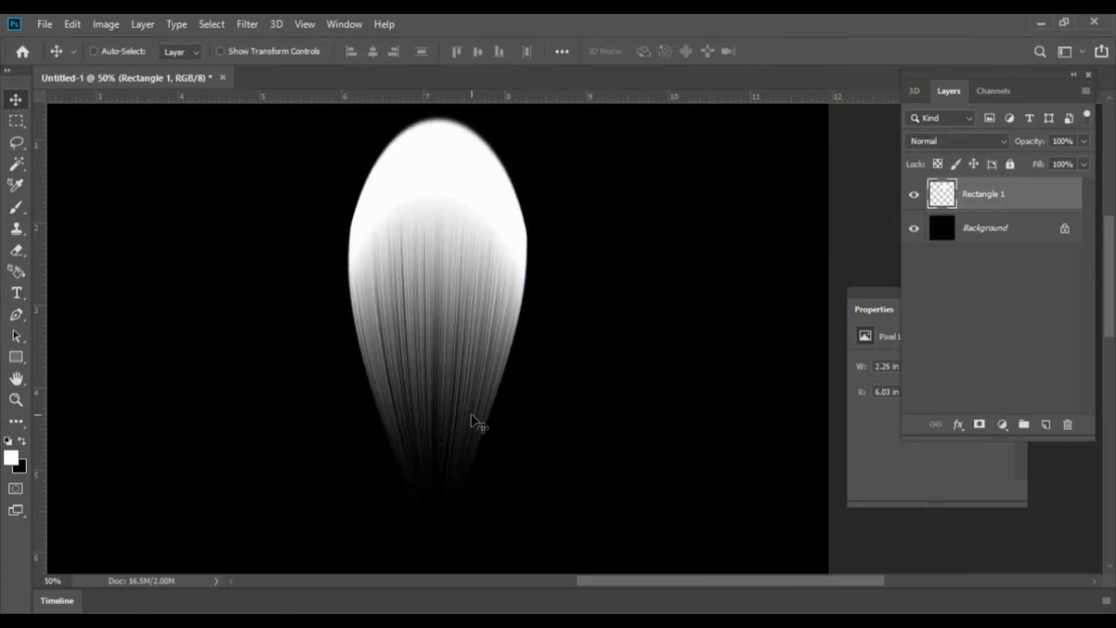
Move the pivot to the petal's base and rotate it about 72° so it points right.
scroll(548, 339, down, 1)
key(ctrl)
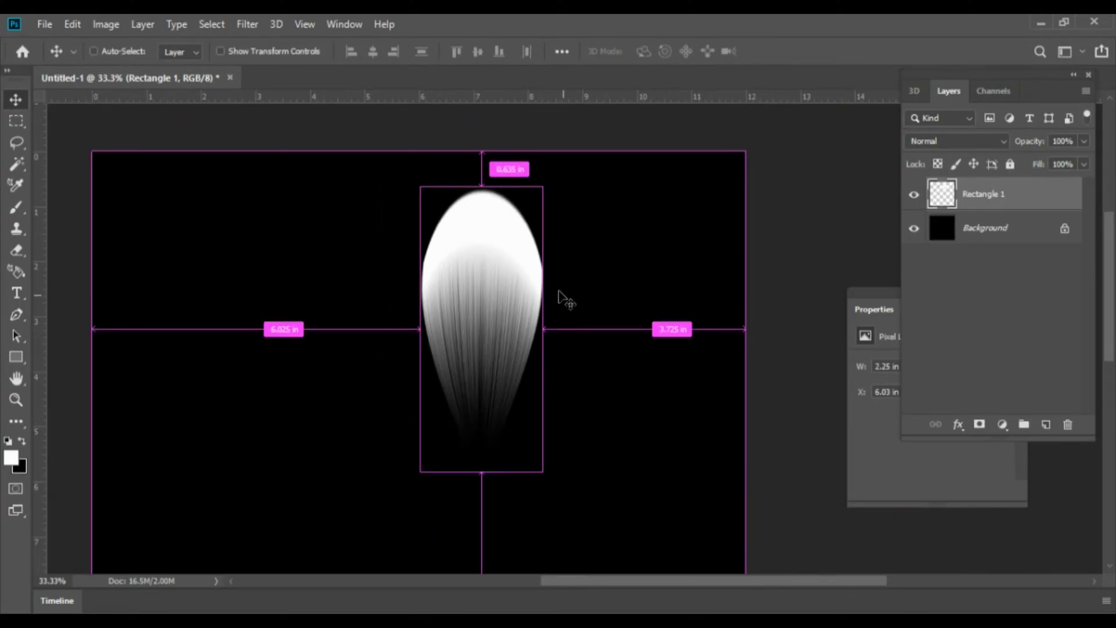
key(ctrl+t)
drag(483, 331, 481, 461)
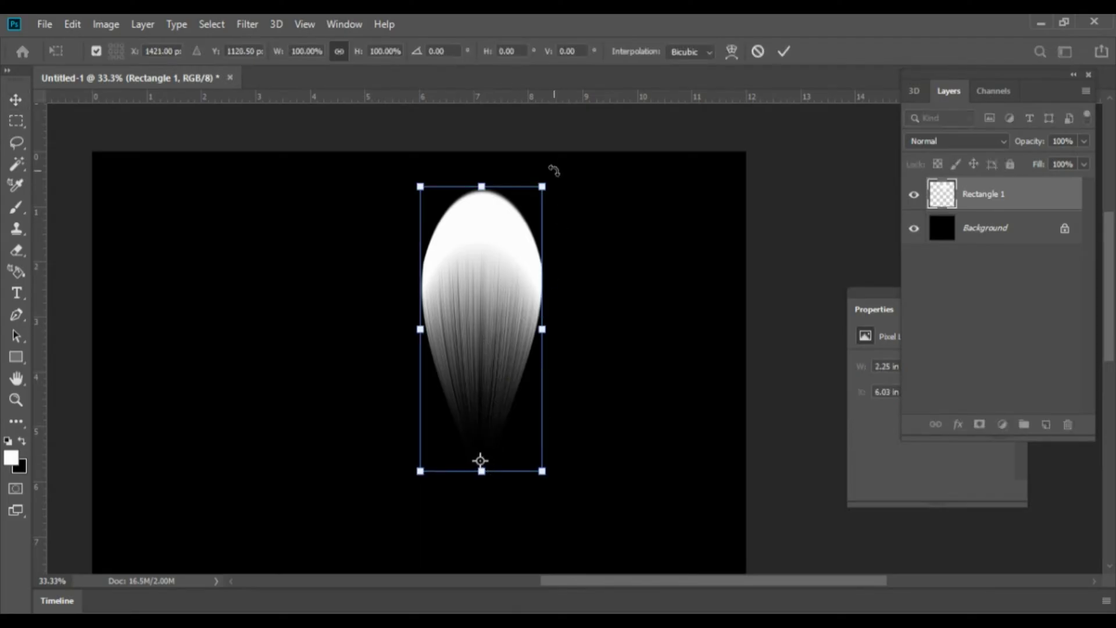
mouse_move(555, 172)
mouse_down()
mouse_move(622, 260)
mouse_move(692, 445)
mouse_up()
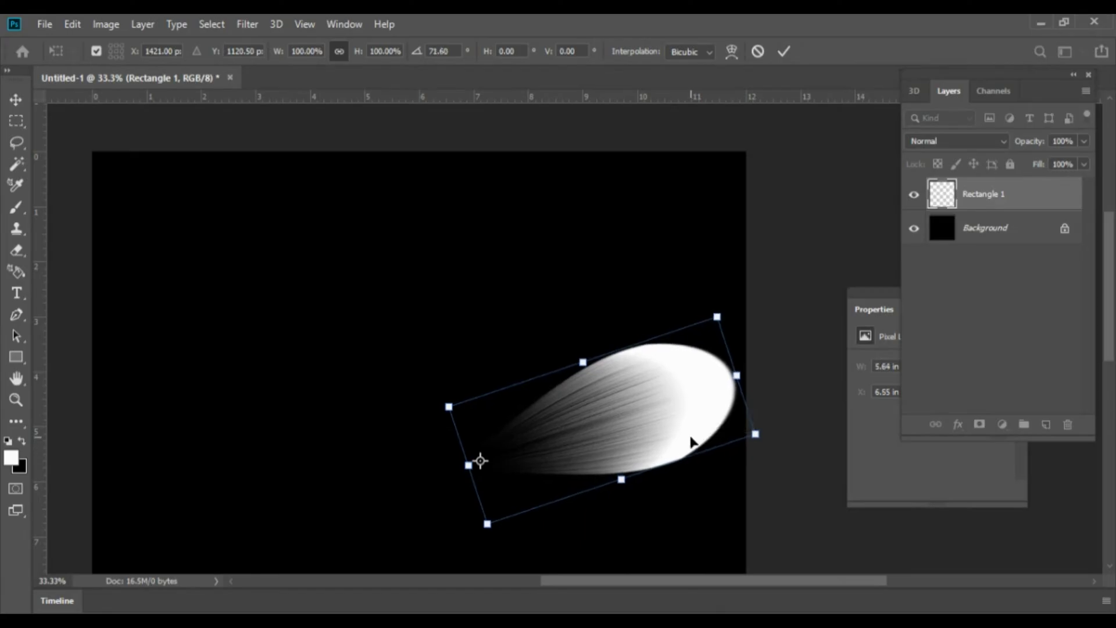
key(Return)
key(ctrl)
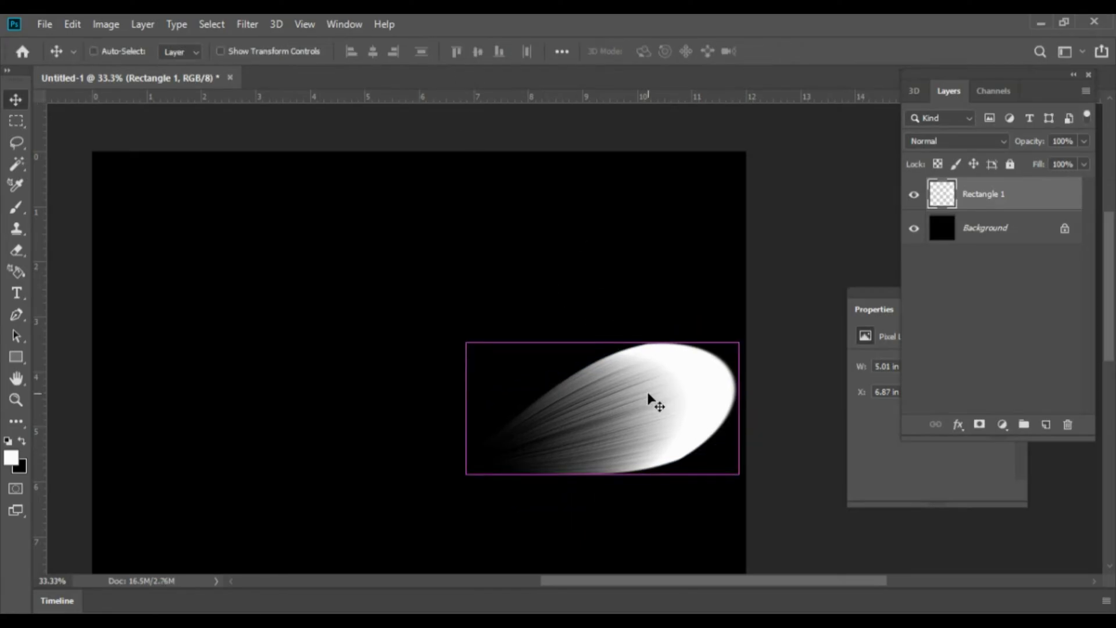
Repeat rotated copies with Ctrl+Alt+Shift+T to complete the five petals.
key(ctrl+alt+shift+t)
key(ctrl+alt+shift+t)
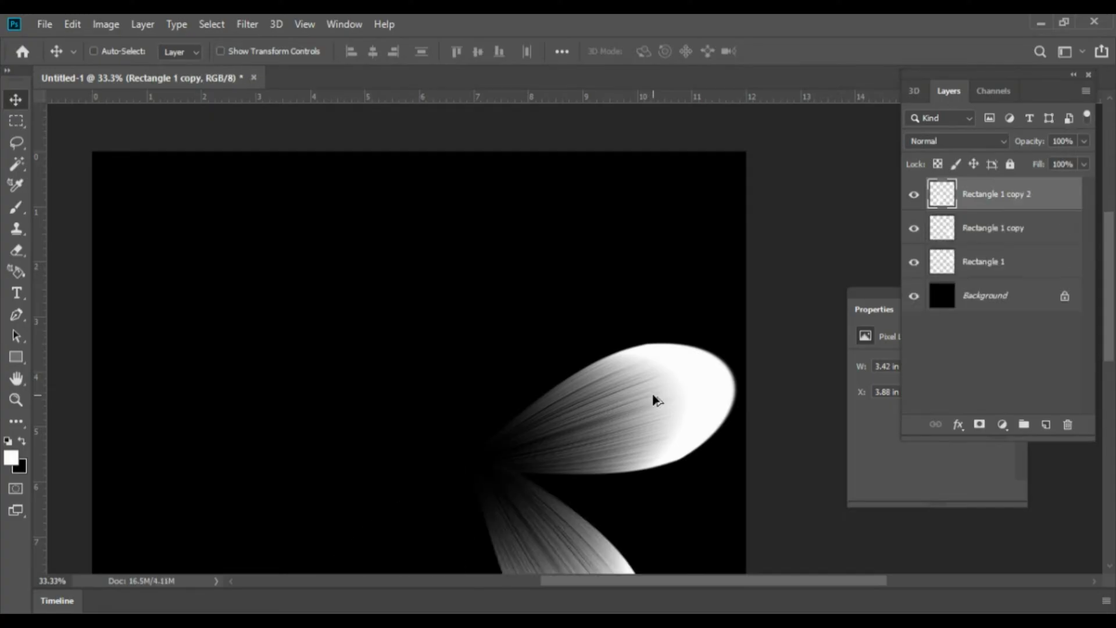
key(ctrl+alt+shift+t)
key(ctrl+alt+shift+t)
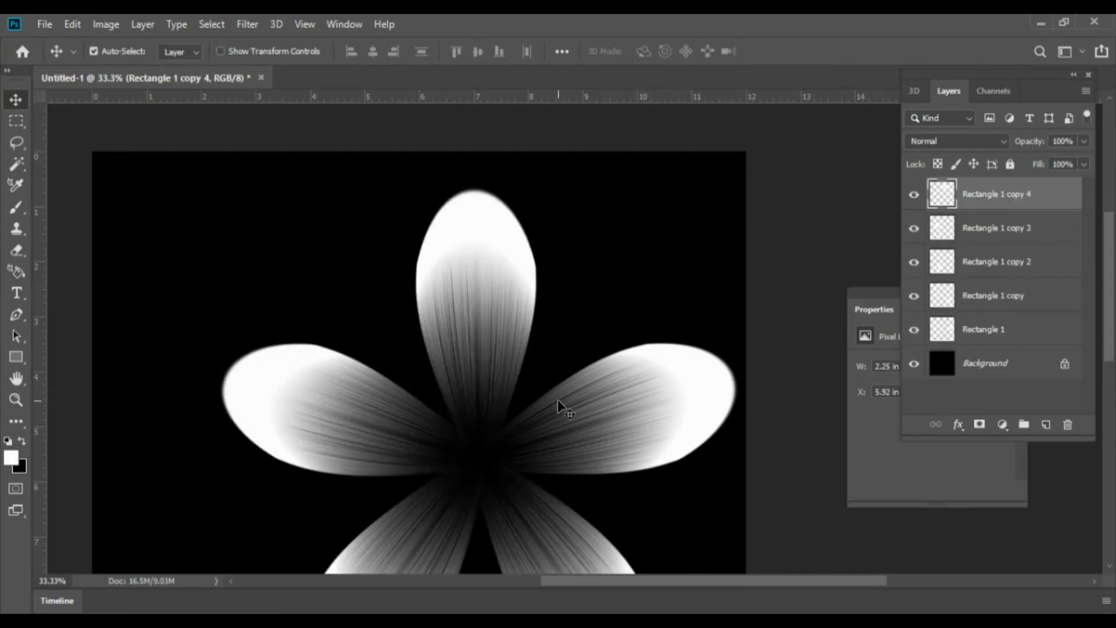
key(ctrl+minus)
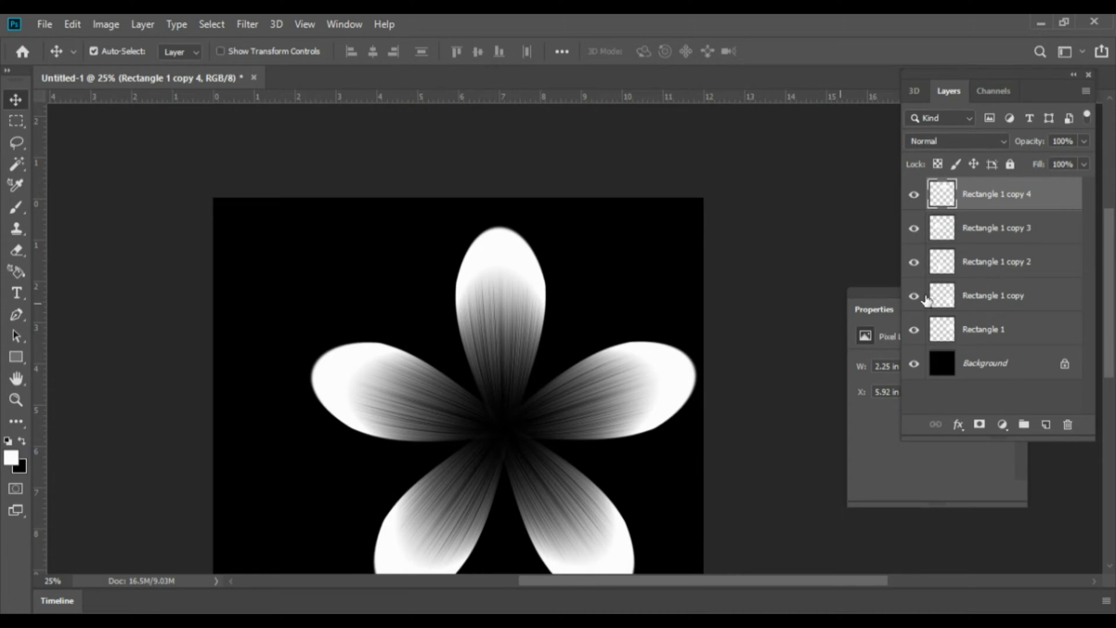
Merge all five petal layers with Ctrl+E, centre the flower, and duplicate it with Ctrl+J.
shift+click(1041, 339)
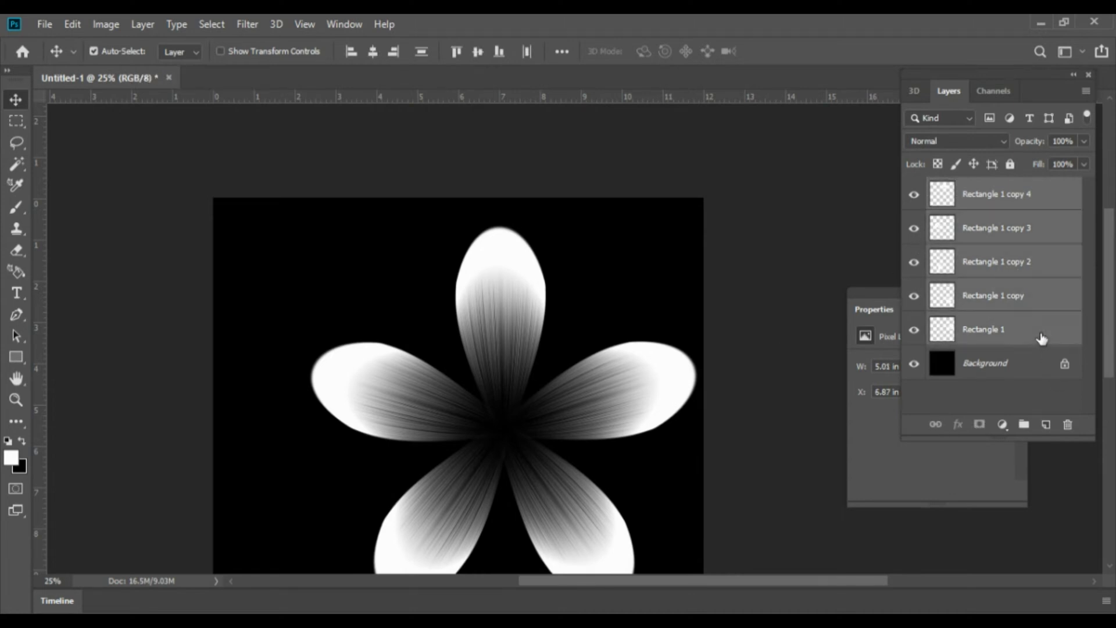
key(ctrl+e)
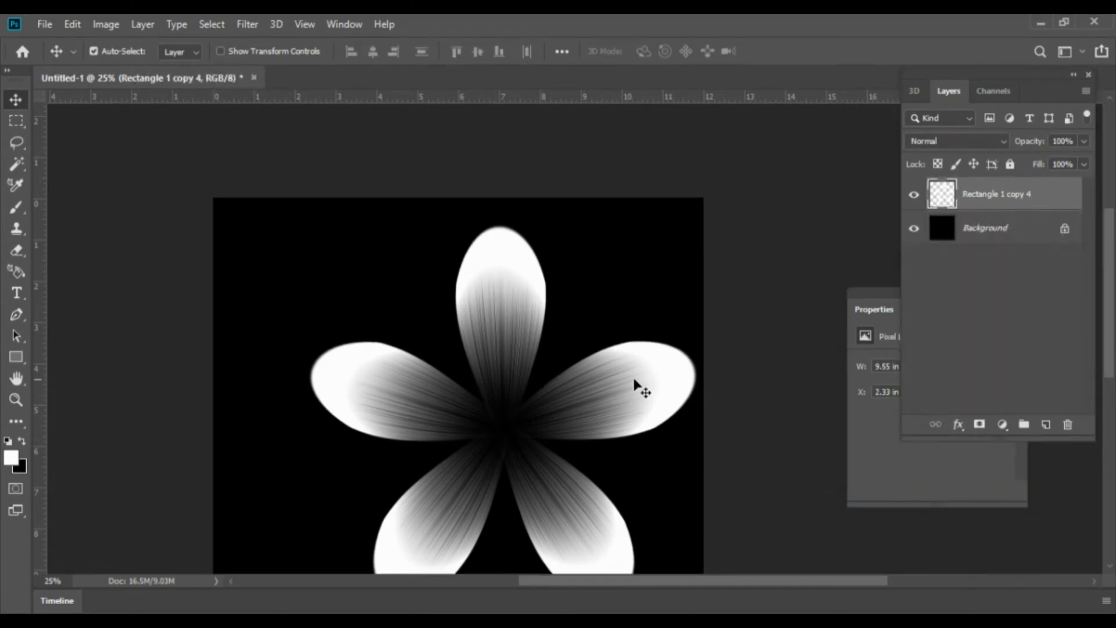
drag(635, 386, 583, 379)
key(ctrl+minus)
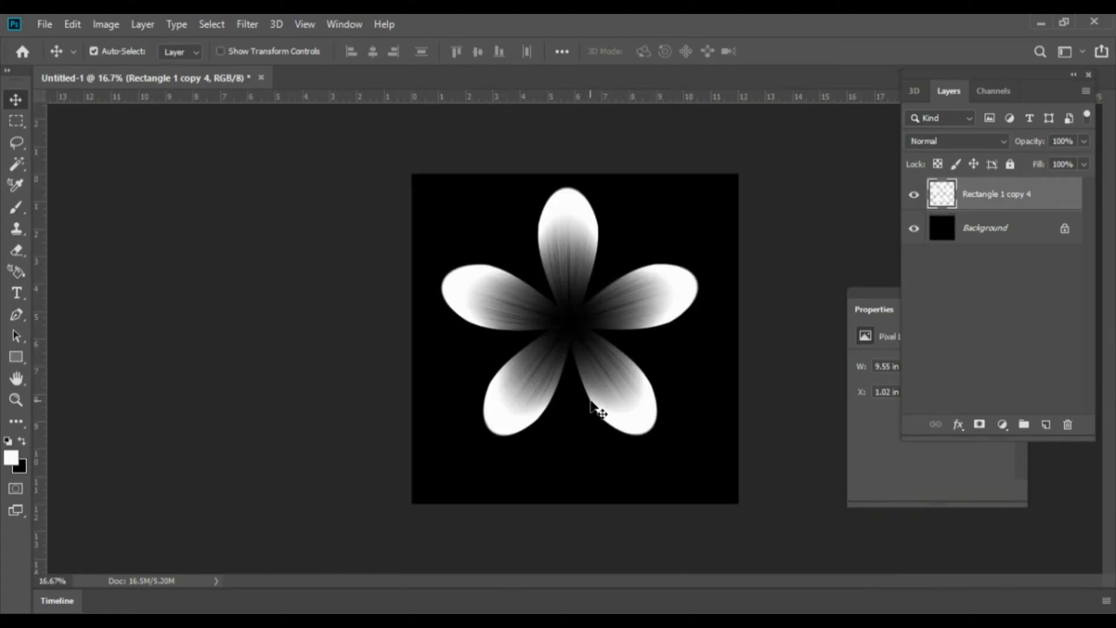
drag(674, 350, 687, 381)
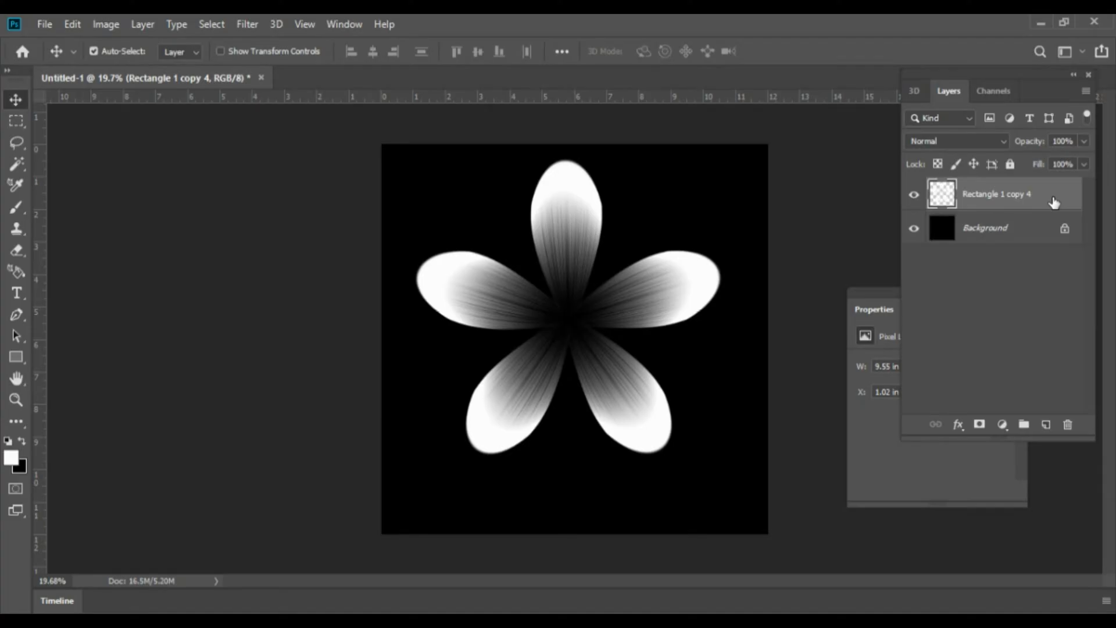
key(ctrl+j)
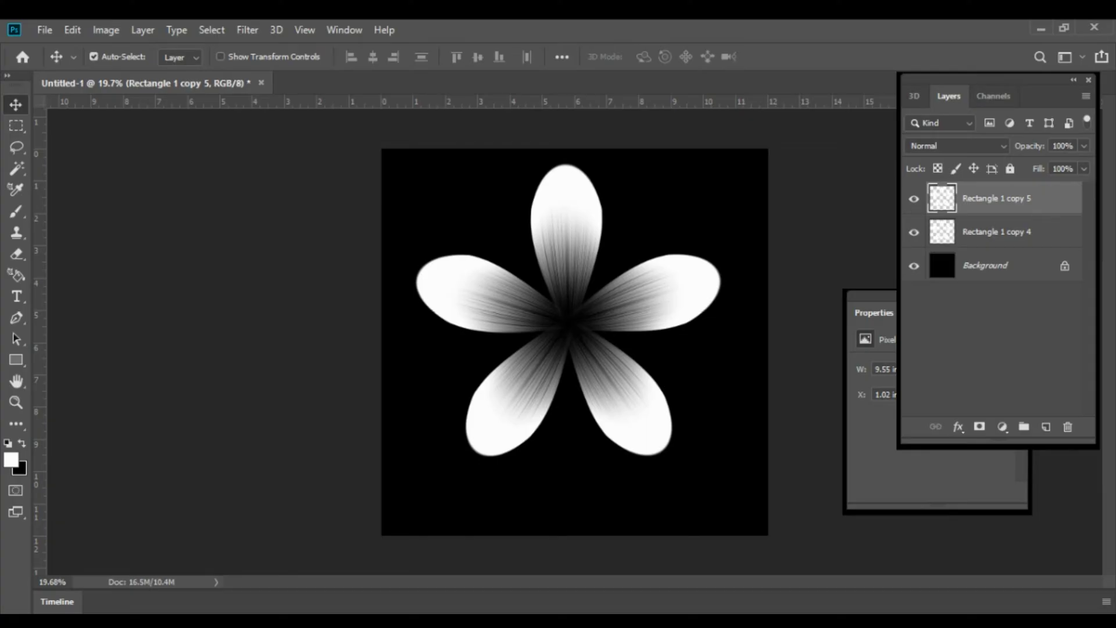
Clip the flower copy onto the original and set the foreground colour to pink ff296a.
key(ctrl+alt+g)
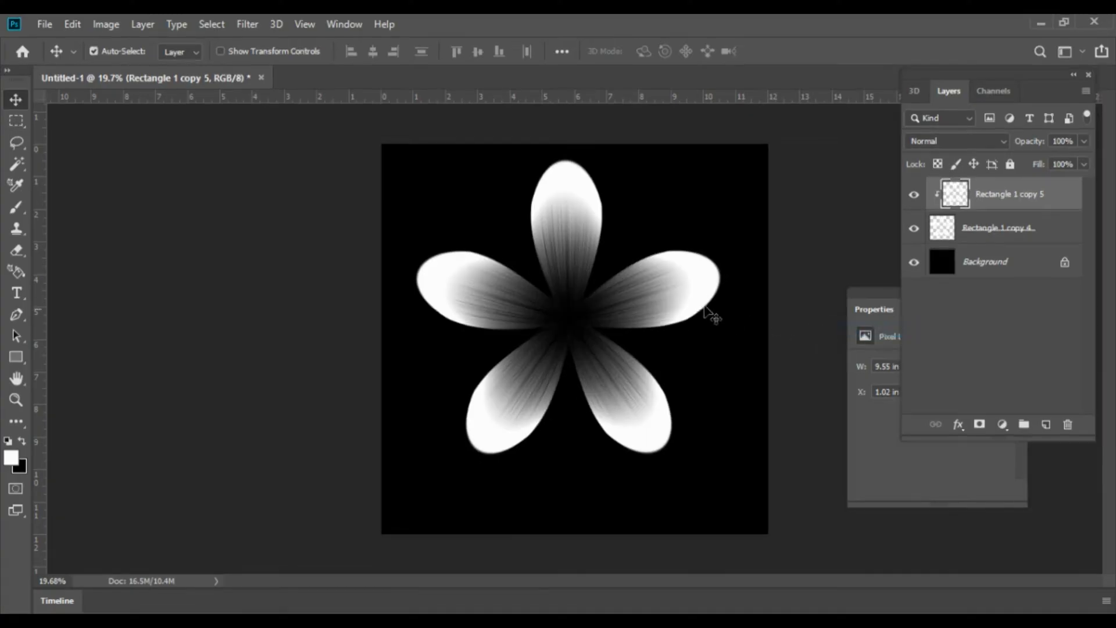
scroll(234, 386, up, 2)
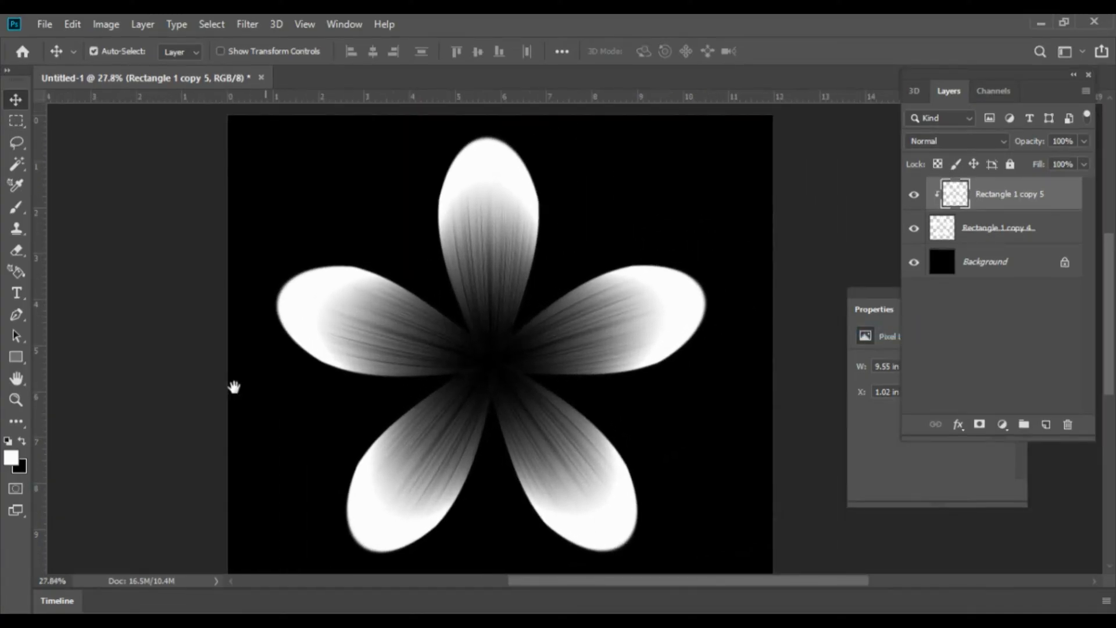
click(11, 459)
click(817, 233)
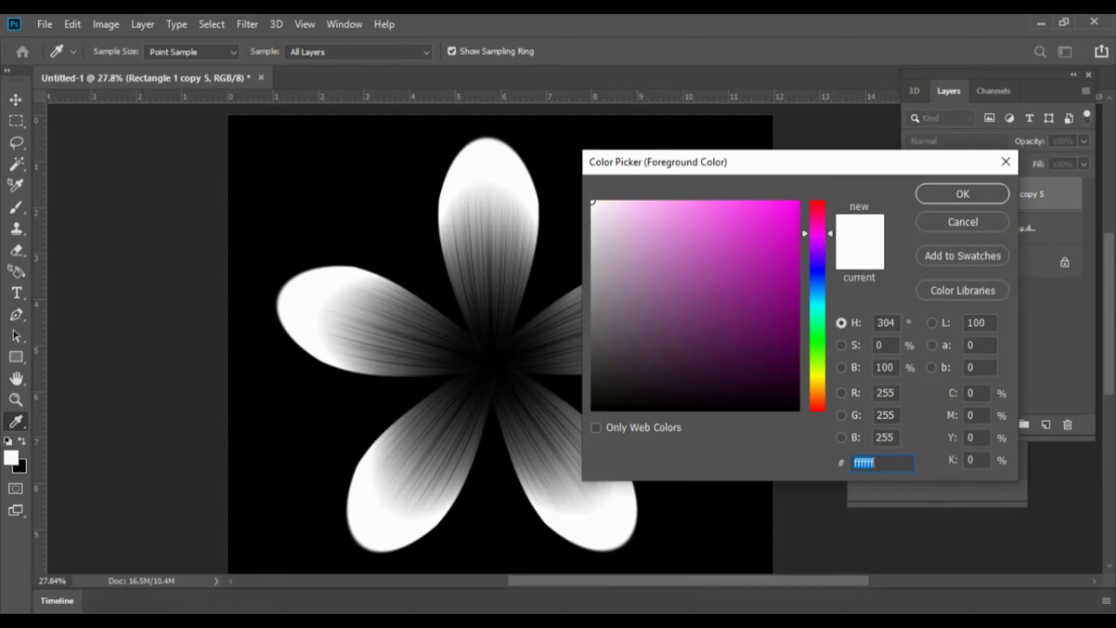
click(797, 202)
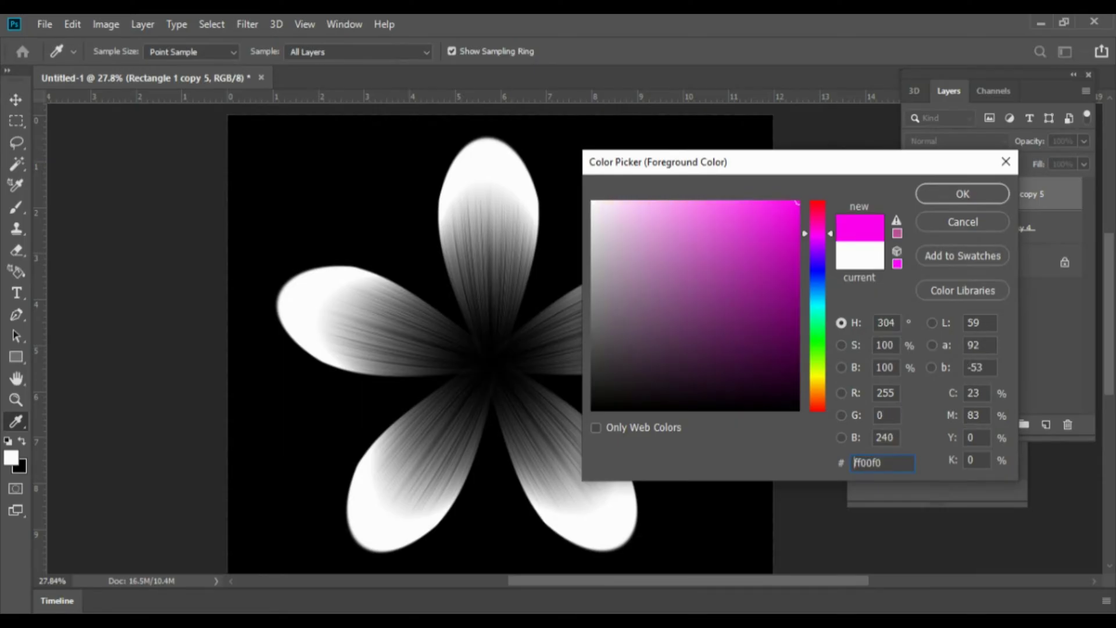
drag(818, 233, 817, 211)
click(766, 201)
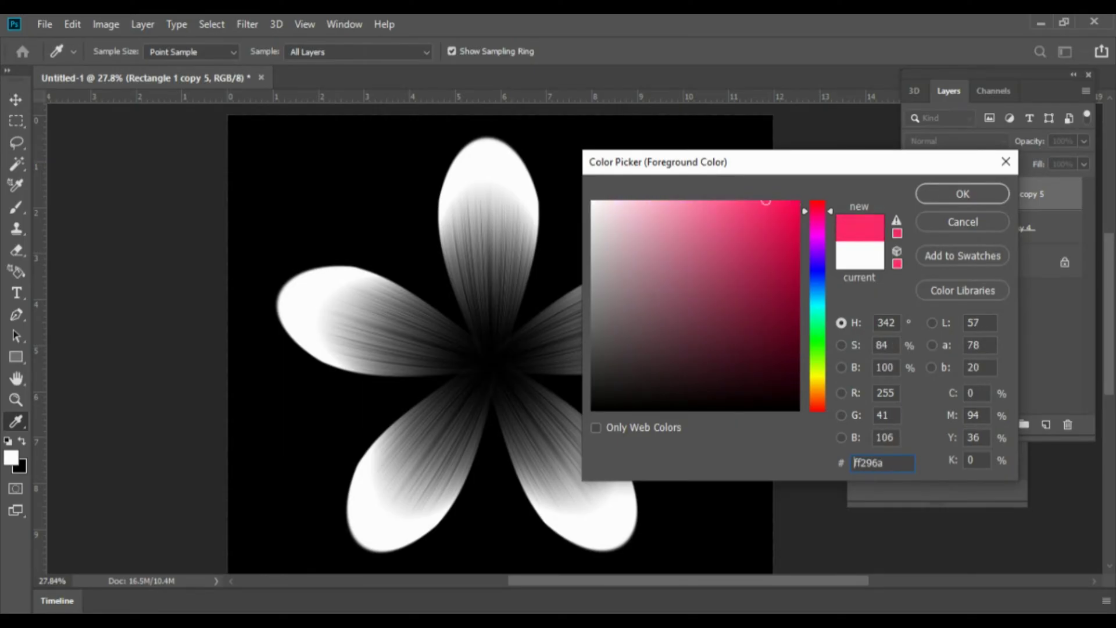
key(Return)
key(v)
drag(620, 224, 538, 277)
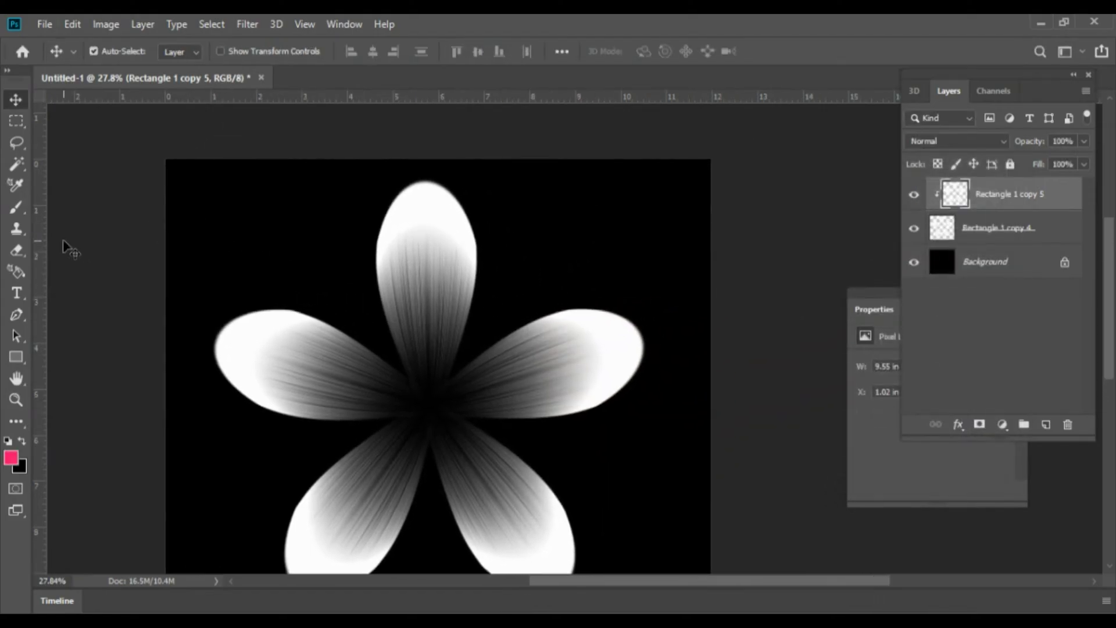
Switch to a slightly enlarged Brush and paint the right petal pink.
right_click(13, 215)
click(75, 205)
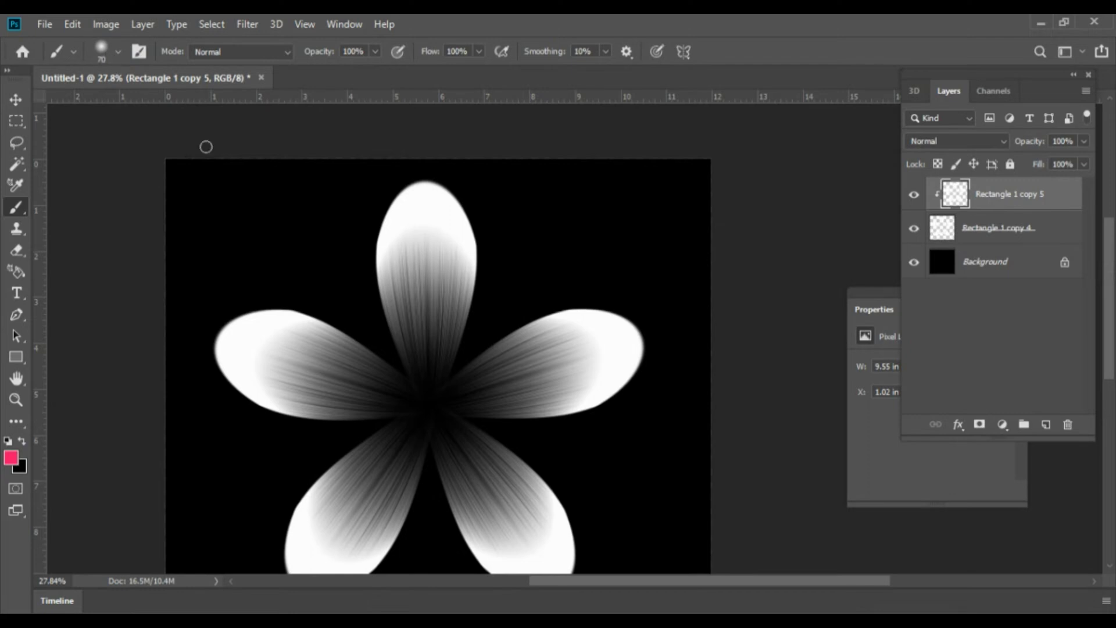
drag(514, 330, 673, 314)
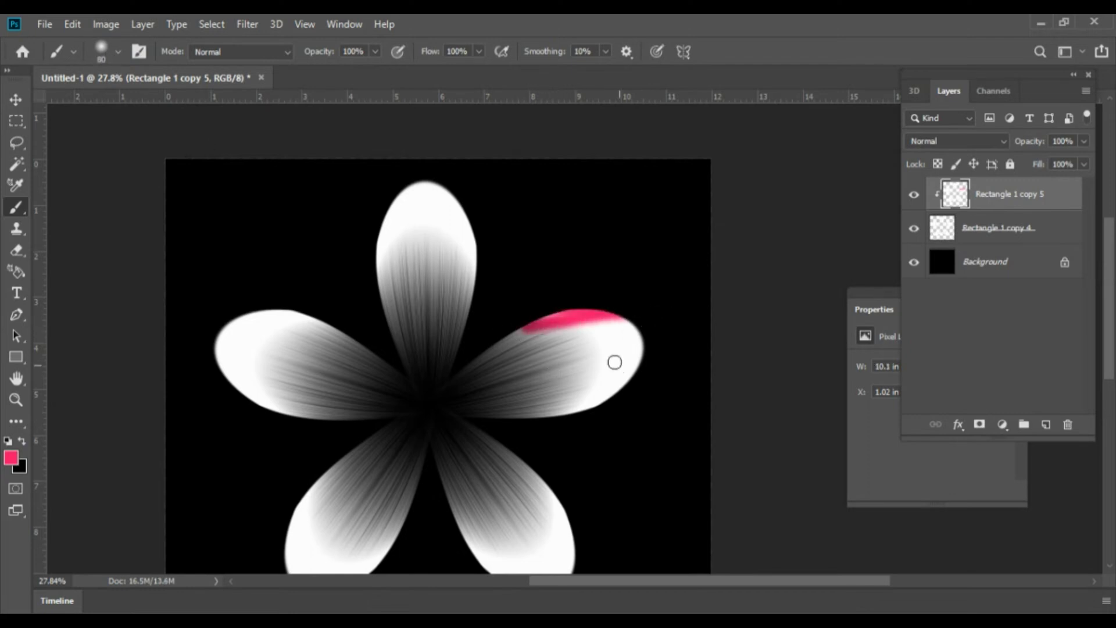
scroll(614, 362, up, 3)
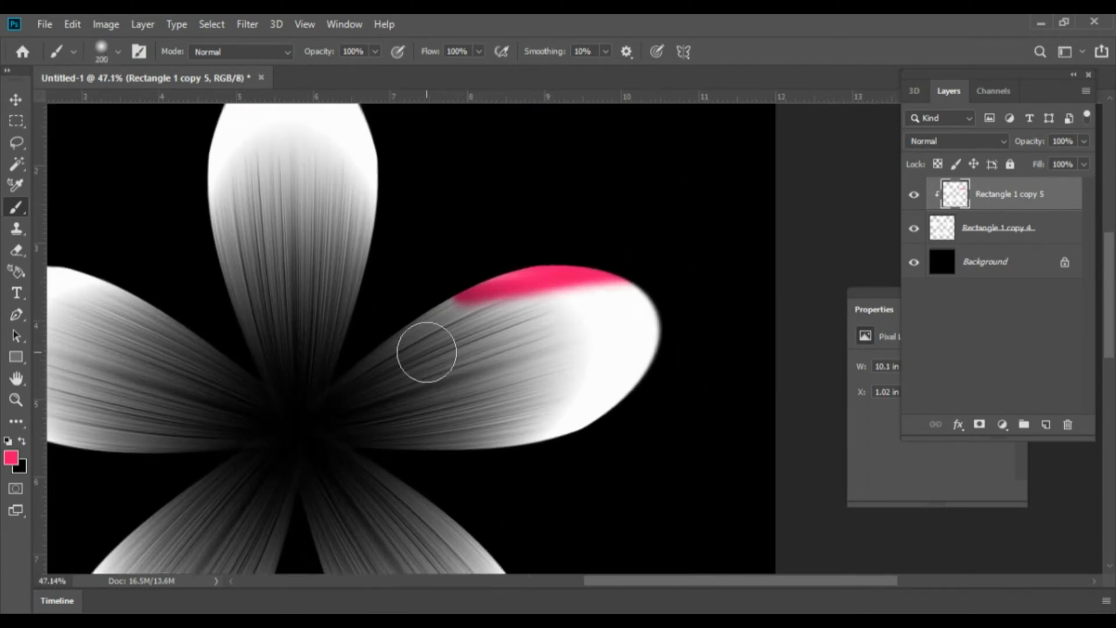
key(bracketright)
mouse_move(368, 371)
mouse_down()
mouse_move(386, 349)
mouse_move(608, 294)
mouse_move(697, 308)
mouse_up()
mouse_move(381, 439)
mouse_down()
mouse_move(618, 418)
mouse_move(598, 399)
mouse_up()
drag(389, 439, 726, 273)
drag(467, 434, 771, 246)
drag(551, 394, 705, 300)
mouse_move(401, 389)
mouse_down()
mouse_move(733, 300)
mouse_move(498, 344)
mouse_move(698, 288)
mouse_up()
drag(391, 391, 662, 302)
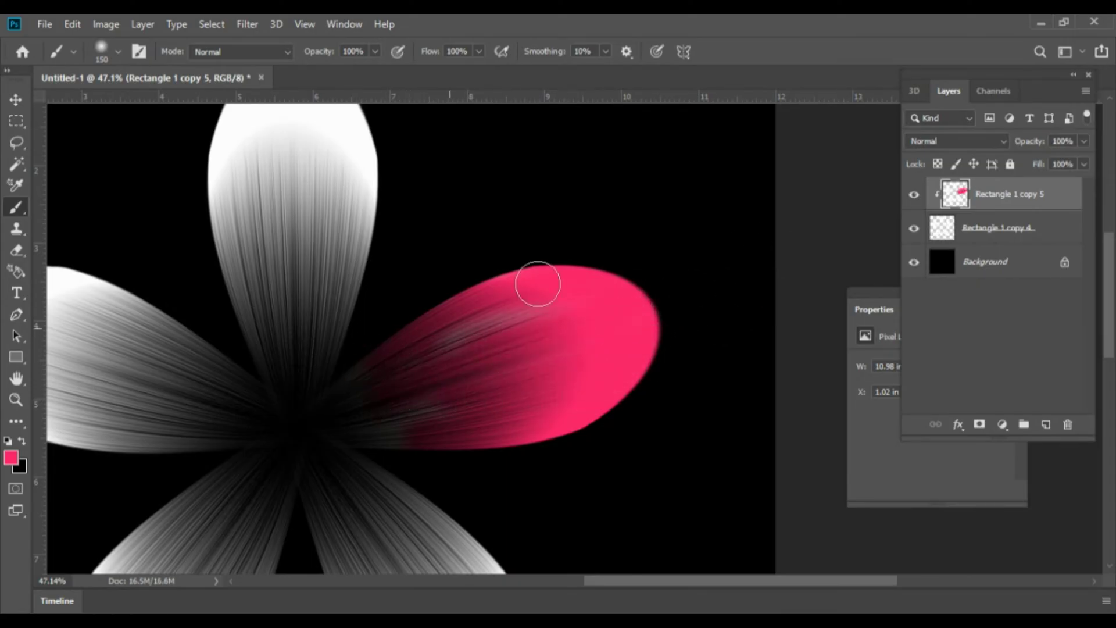
drag(535, 281, 391, 411)
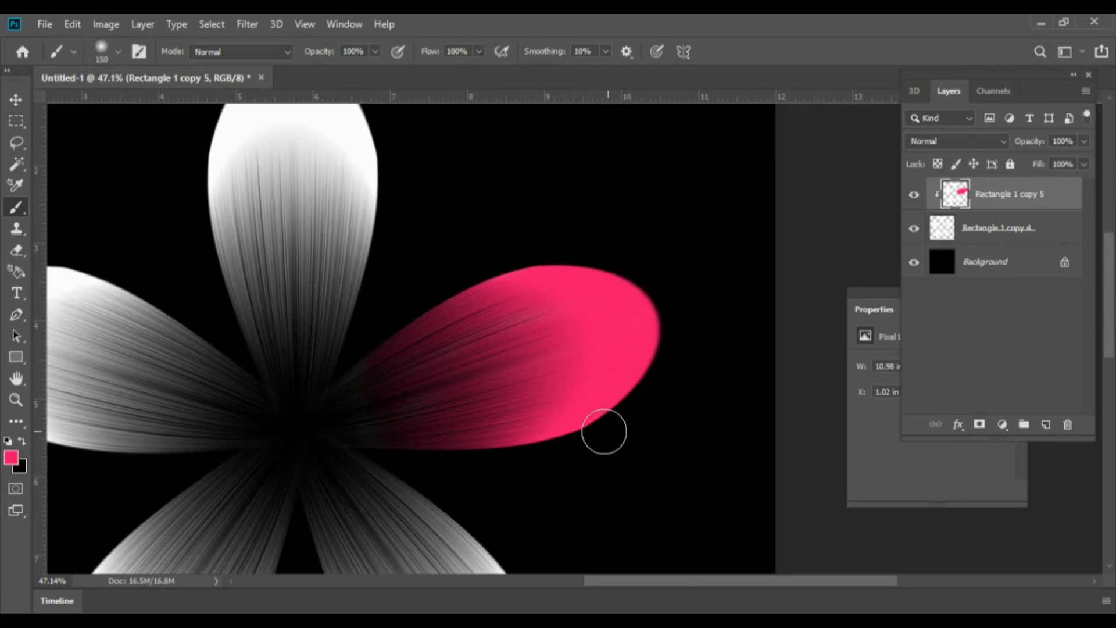
Paint the lower-right petal pink down to its tip.
drag(602, 429, 722, 187)
mouse_move(456, 308)
mouse_down()
mouse_move(511, 428)
mouse_move(699, 486)
mouse_up()
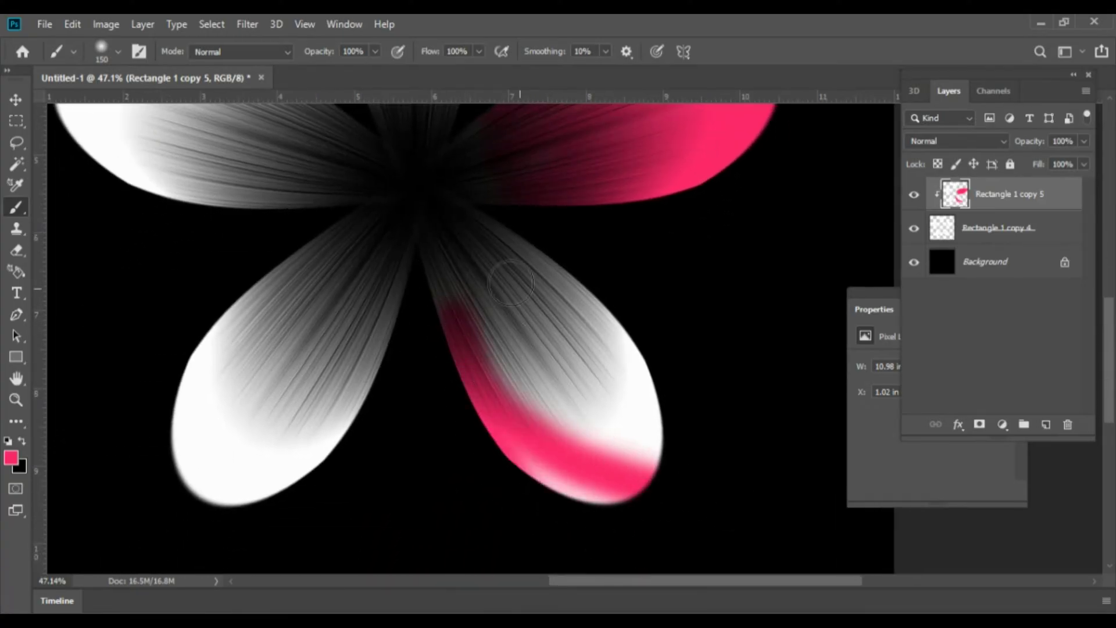
mouse_move(493, 251)
mouse_down()
mouse_move(630, 361)
mouse_move(605, 441)
mouse_move(490, 289)
mouse_move(646, 515)
mouse_up()
mouse_move(488, 311)
mouse_down()
mouse_move(470, 351)
mouse_move(499, 435)
mouse_move(643, 515)
mouse_move(539, 403)
mouse_up()
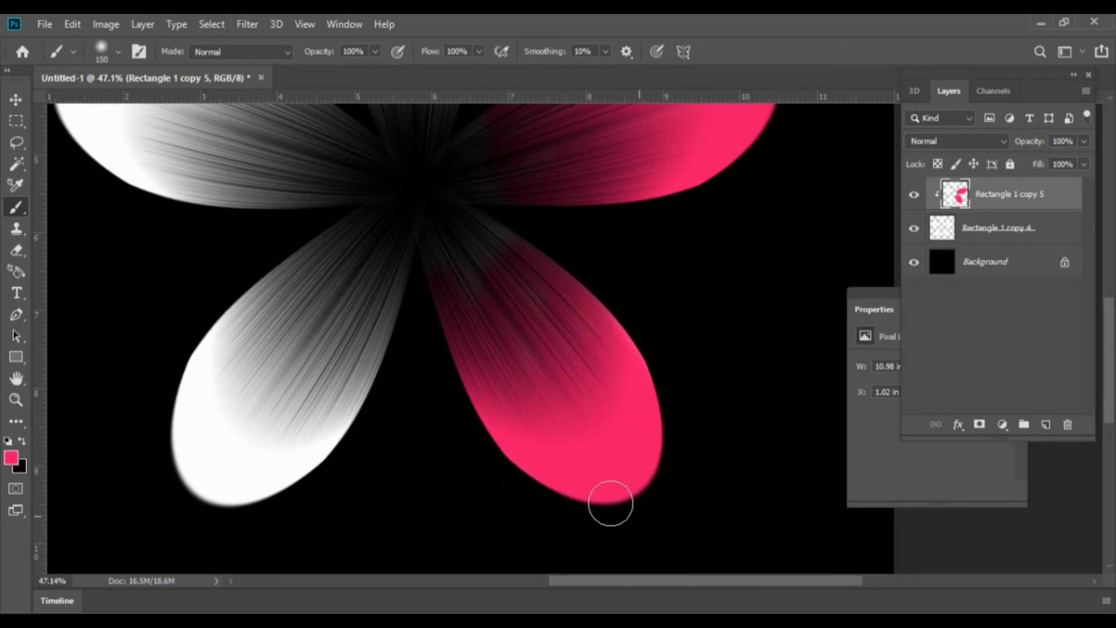
drag(457, 386, 493, 389)
Paint the lower-left petal pink, covering its white streaks.
mouse_move(427, 286)
mouse_down()
mouse_move(356, 456)
mouse_move(237, 511)
mouse_up()
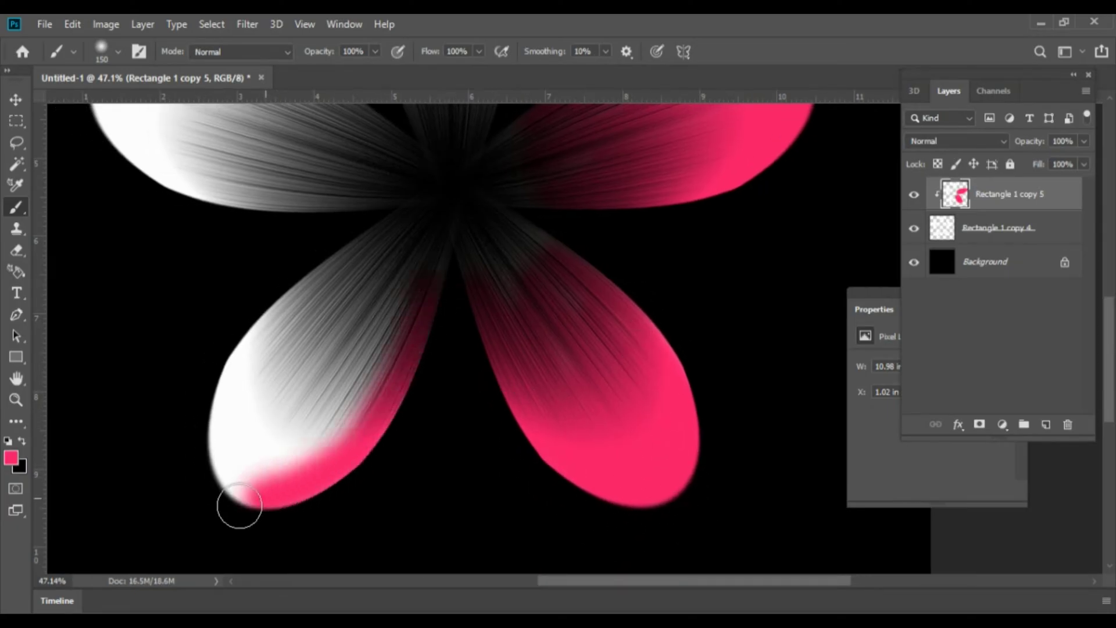
mouse_move(348, 242)
mouse_down()
mouse_move(302, 301)
mouse_move(210, 518)
mouse_up()
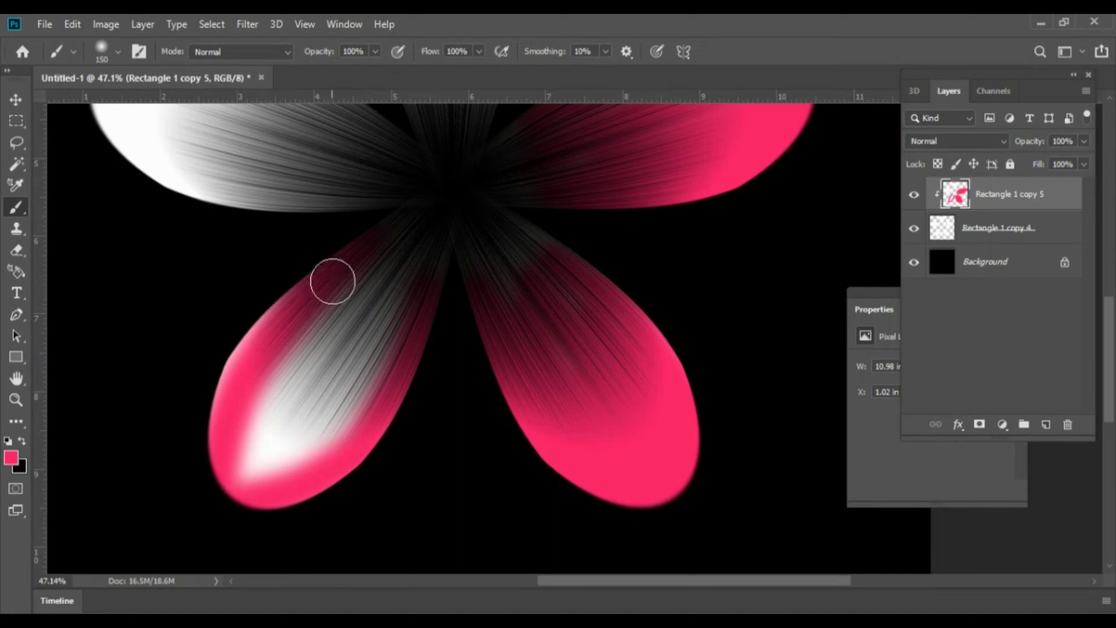
drag(332, 309, 249, 455)
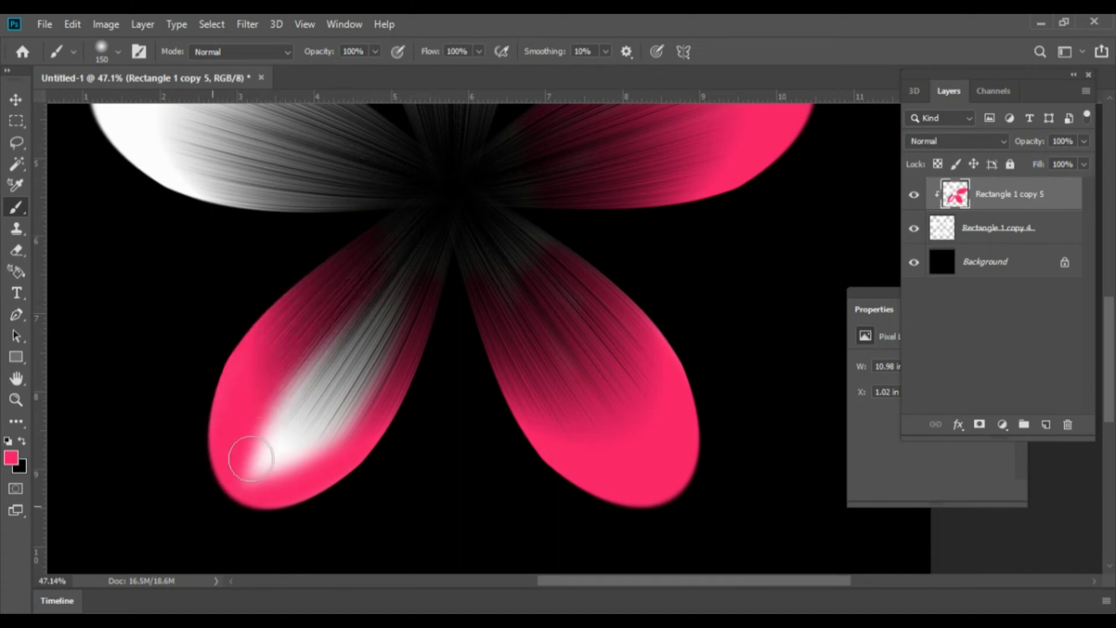
drag(364, 278, 222, 540)
drag(352, 363, 256, 443)
drag(324, 348, 233, 482)
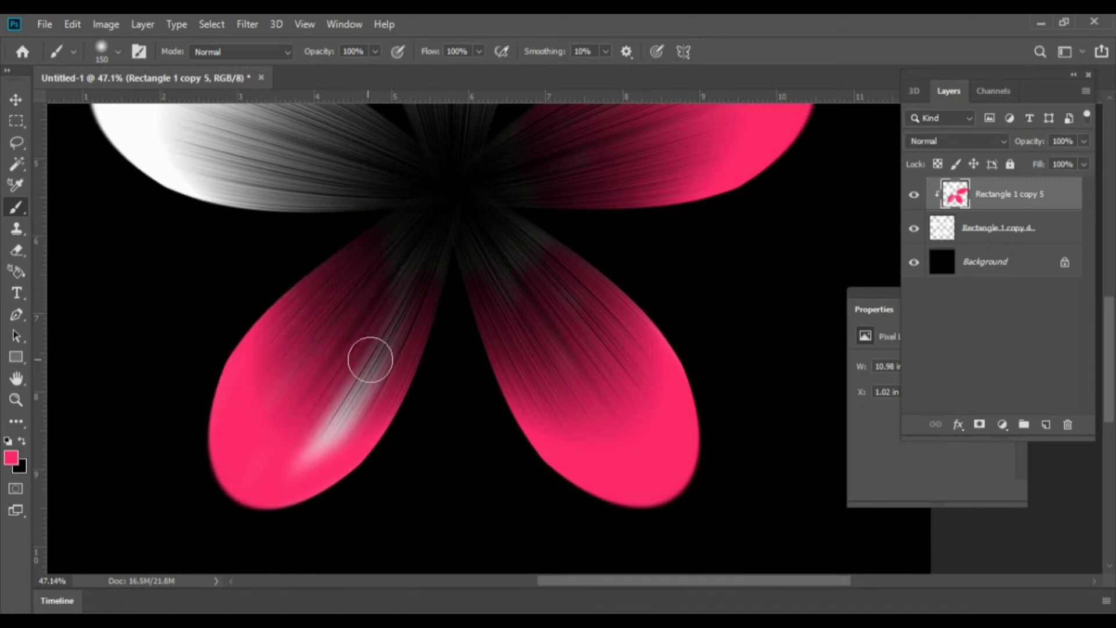
drag(409, 309, 274, 499)
mouse_move(392, 323)
mouse_down()
mouse_move(324, 486)
mouse_move(447, 610)
mouse_up()
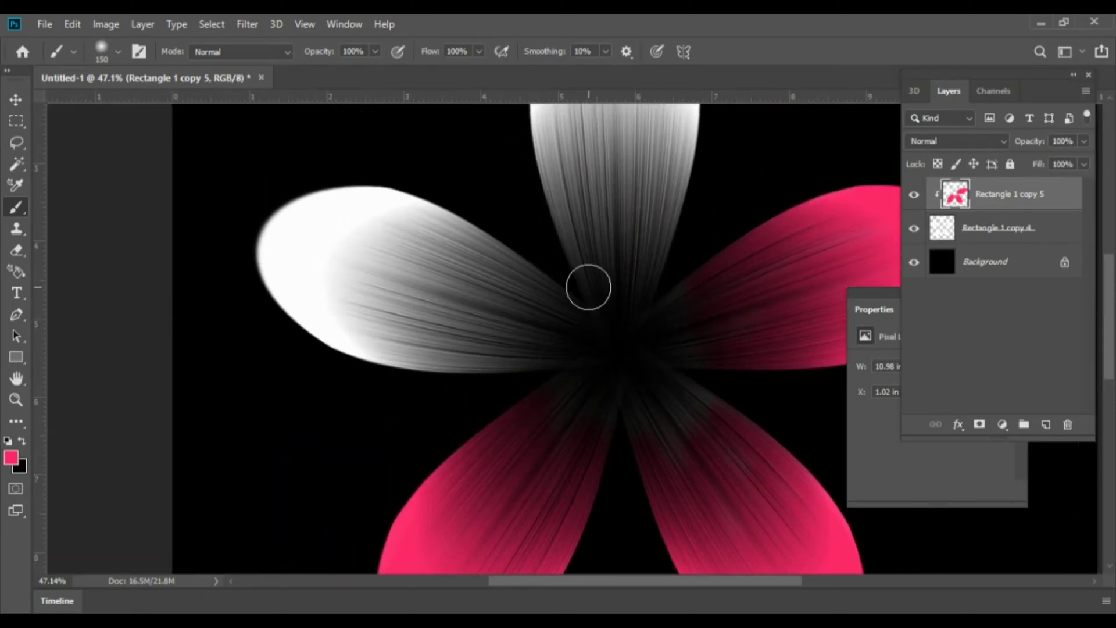
Paint the left petal pink, including its edges and tip.
mouse_move(588, 287)
mouse_down()
mouse_move(388, 208)
mouse_move(273, 226)
mouse_up()
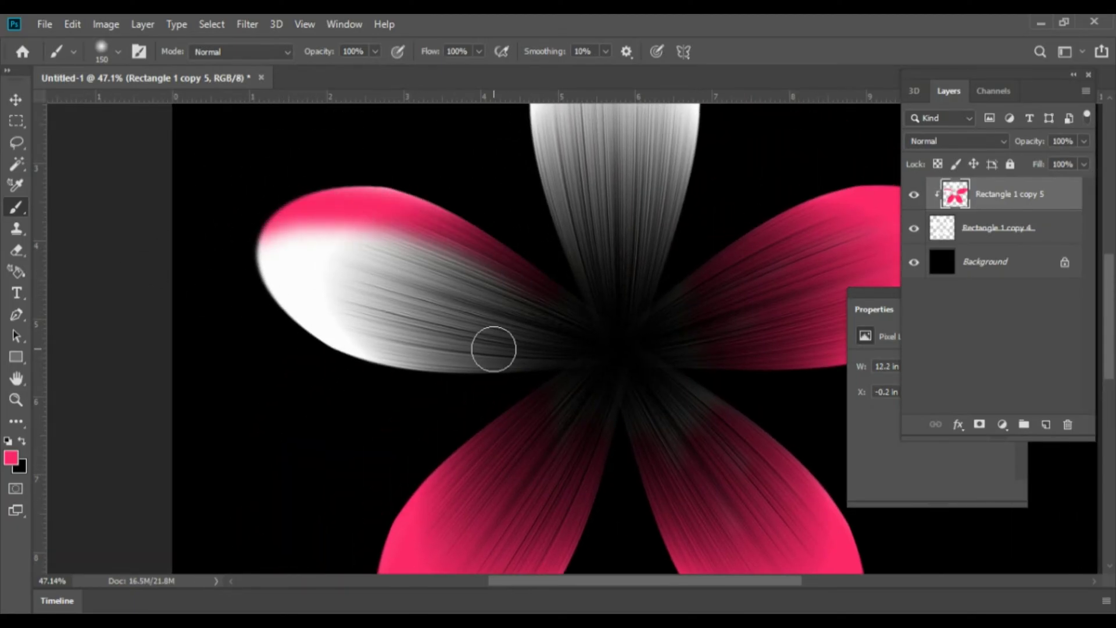
mouse_move(491, 344)
mouse_down()
mouse_move(337, 324)
mouse_move(250, 255)
mouse_up()
mouse_move(540, 343)
mouse_down()
mouse_move(341, 343)
mouse_move(279, 316)
mouse_up()
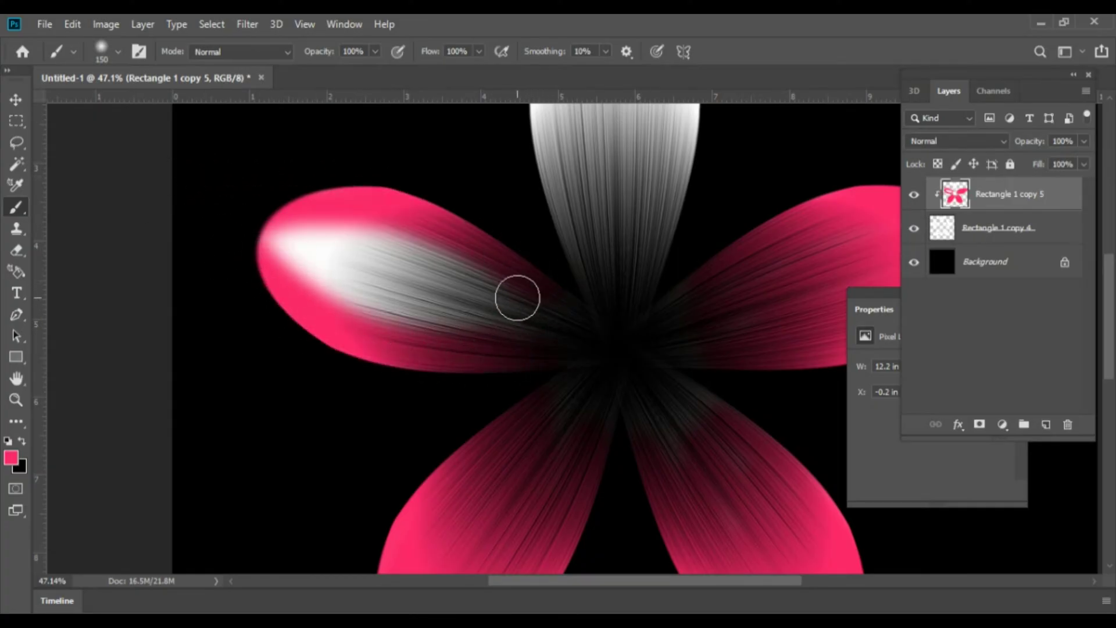
mouse_move(517, 298)
mouse_down()
mouse_move(468, 254)
mouse_move(234, 202)
mouse_up()
drag(578, 334, 332, 280)
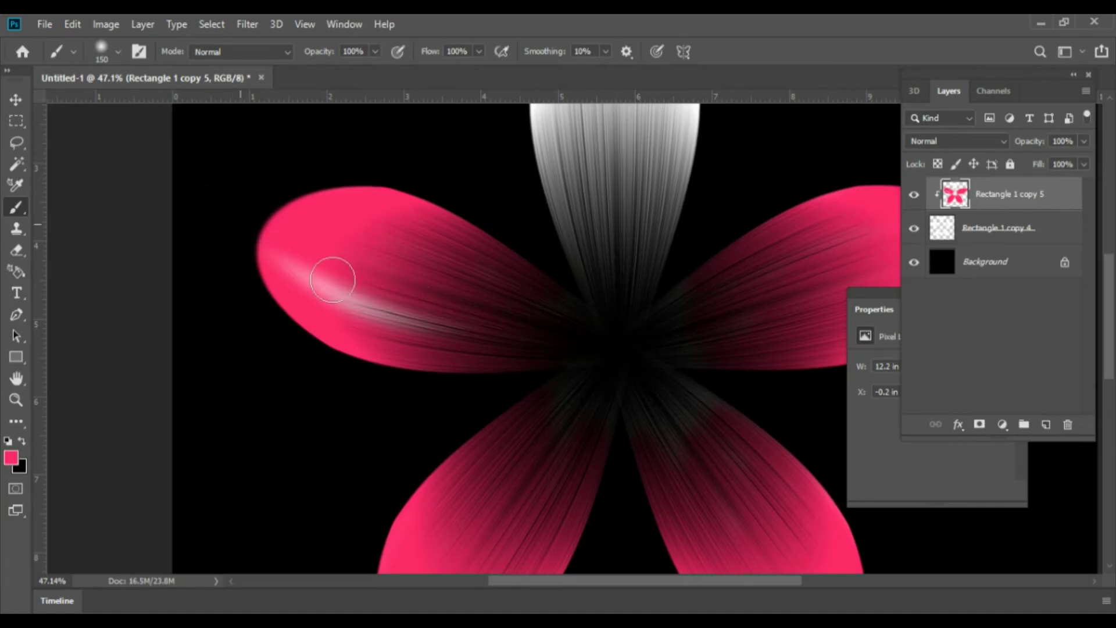
drag(450, 338, 291, 271)
Paint the top petal pink, covering its last light streak.
mouse_move(473, 249)
mouse_down()
mouse_move(352, 394)
mouse_move(463, 407)
mouse_up()
drag(460, 455, 469, 155)
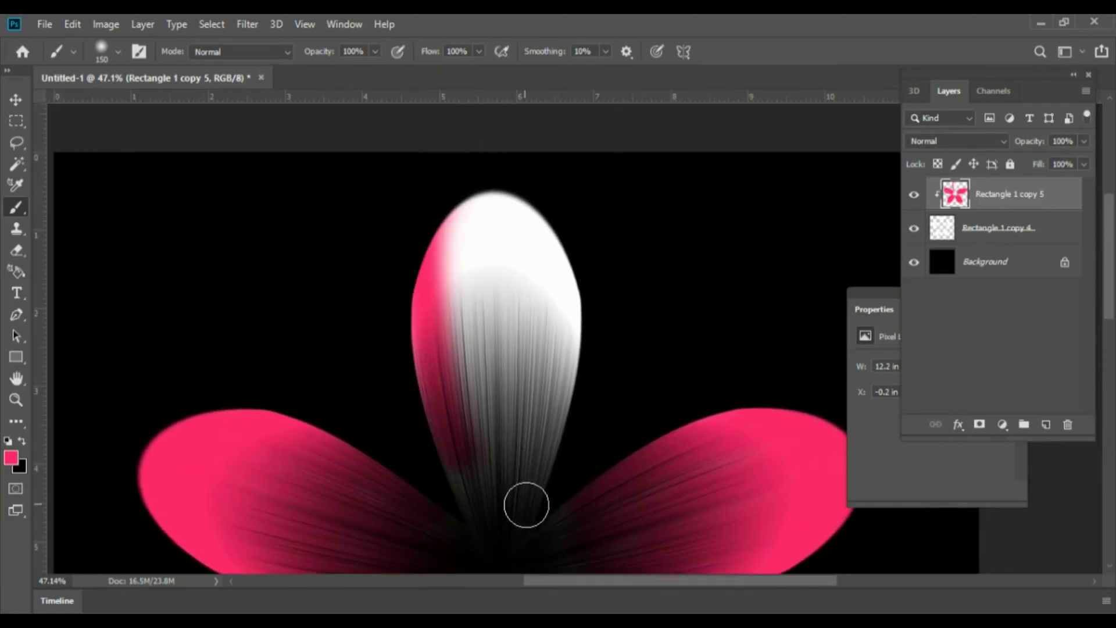
mouse_move(526, 504)
mouse_down()
mouse_move(565, 292)
mouse_move(511, 180)
mouse_up()
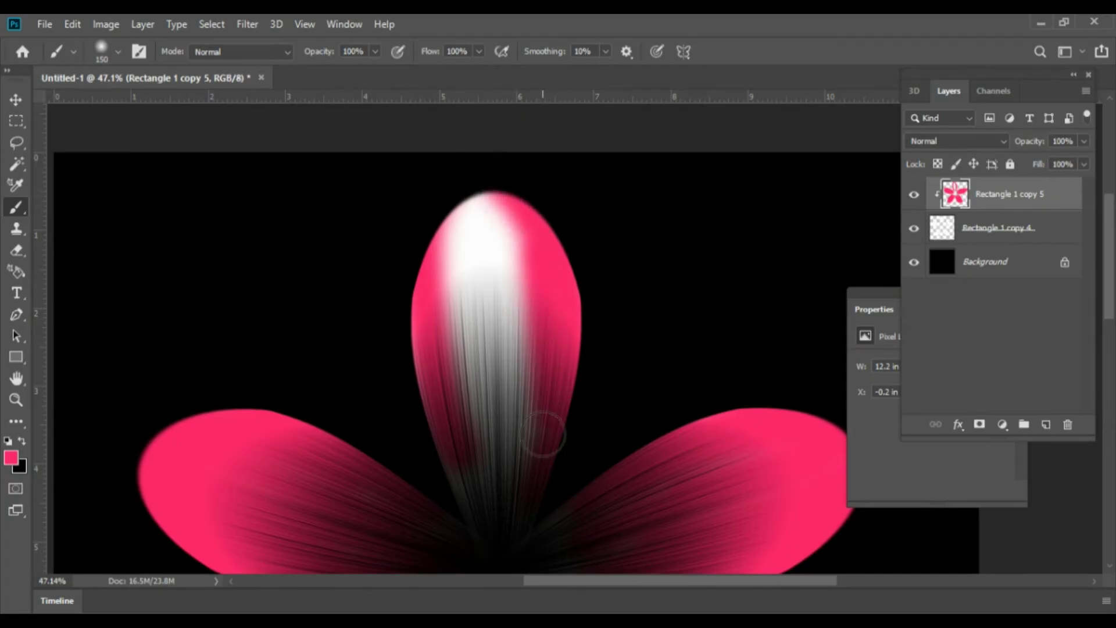
drag(542, 435, 506, 154)
mouse_move(485, 442)
mouse_down()
mouse_move(465, 161)
mouse_move(473, 217)
mouse_up()
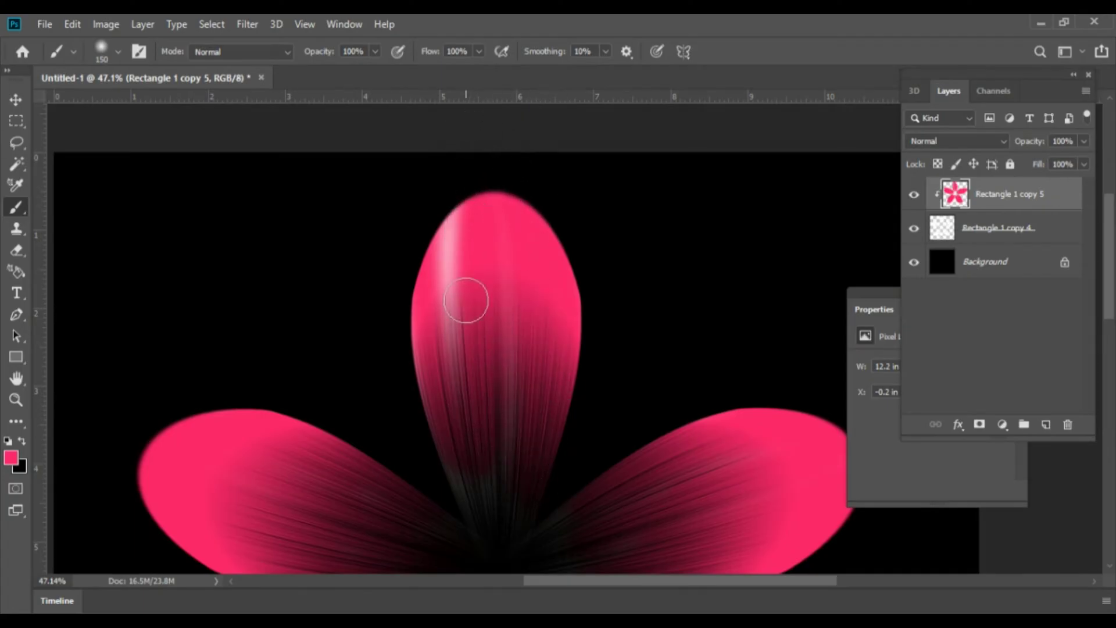
drag(451, 445, 448, 182)
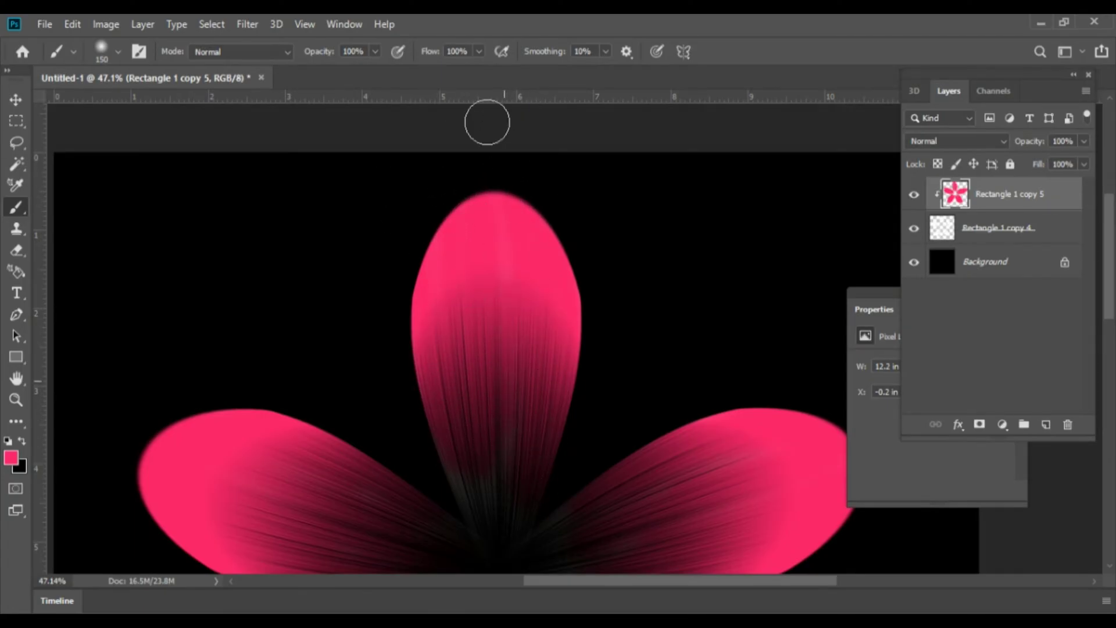
key(ctrl+minus)
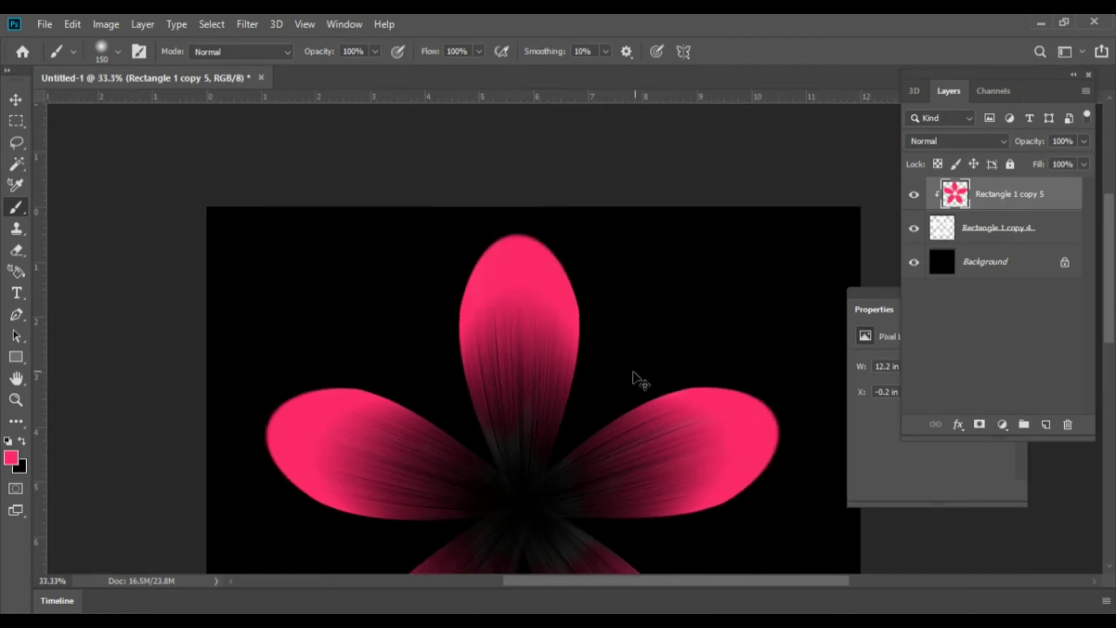
Zoom out and fit the whole flower in the window with Ctrl+0.
key(ctrl+minus)
key(ctrl+0)
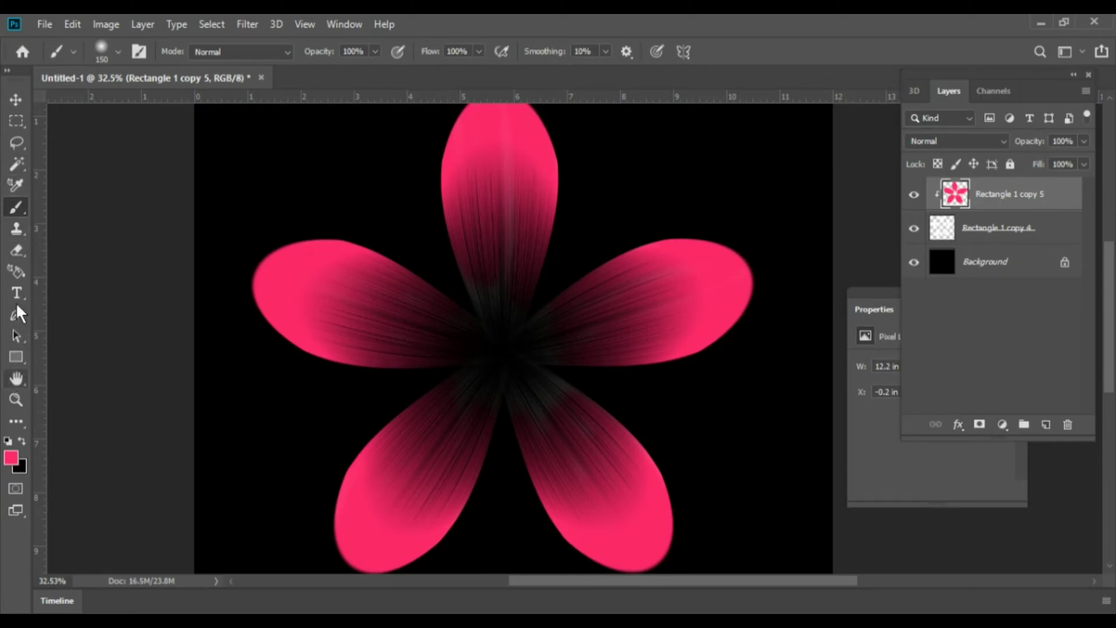
Switch to an enlarged Eraser set to 0% hardness and 31% flow.
drag(16, 250, 76, 250)
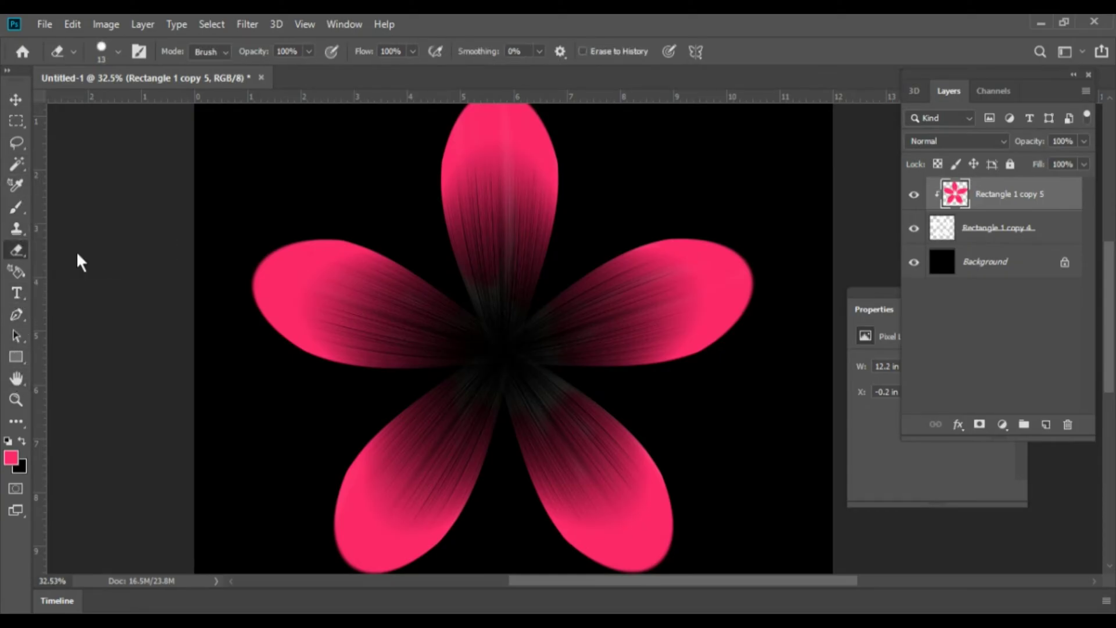
key(bracketright)
key(bracketright)
key(bracketright)
drag(491, 256, 494, 288)
key(ctrl+z)
click(113, 53)
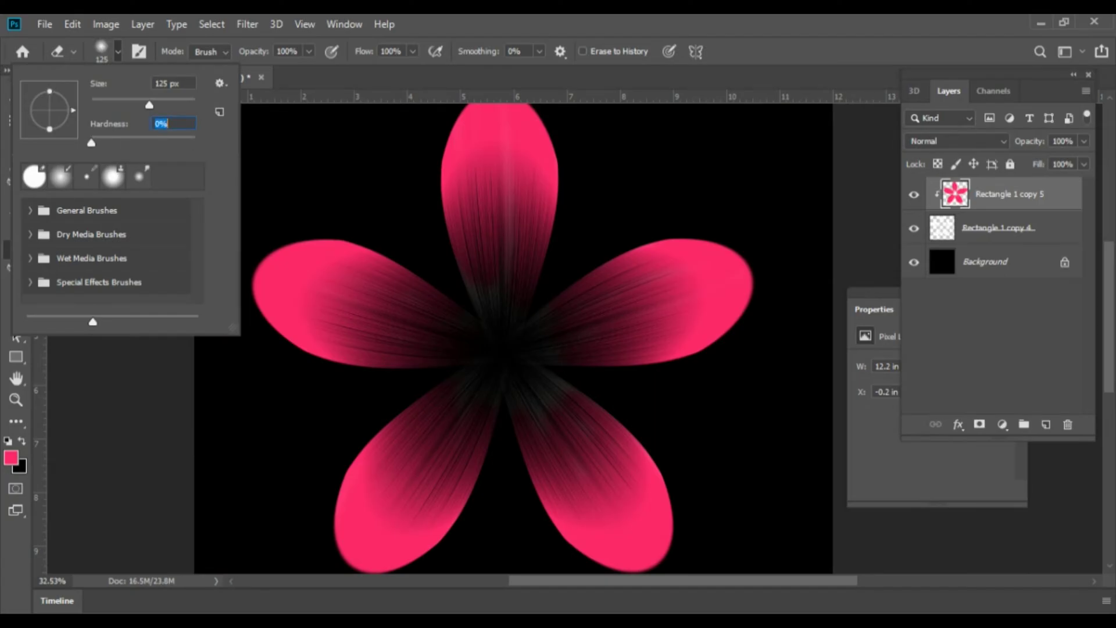
key(Return)
drag(488, 307, 437, 193)
key(ctrl+z)
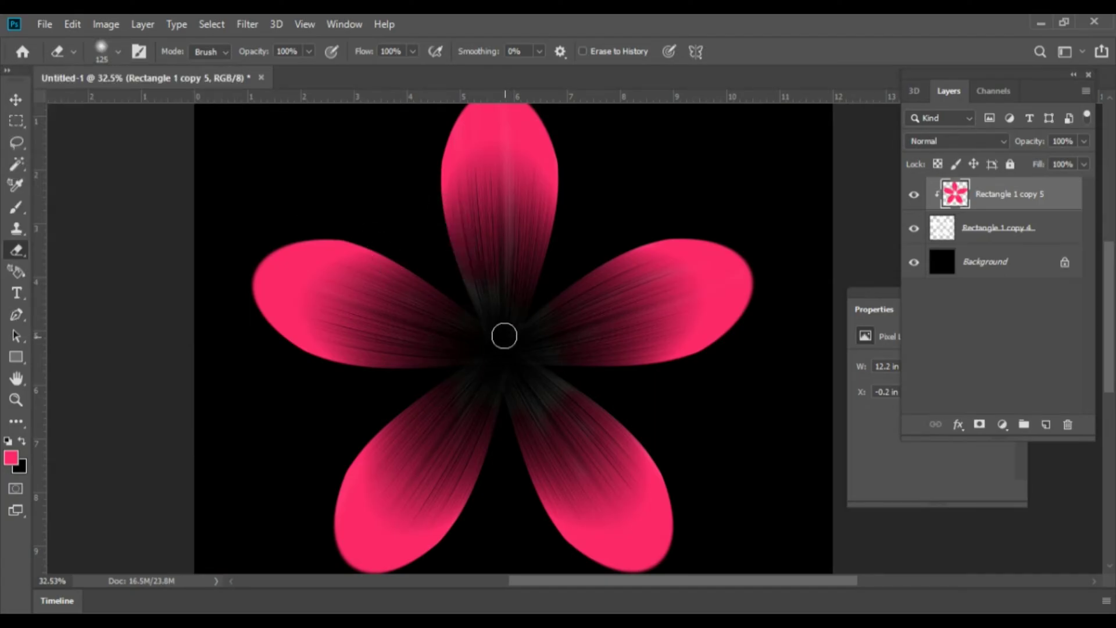
click(118, 51)
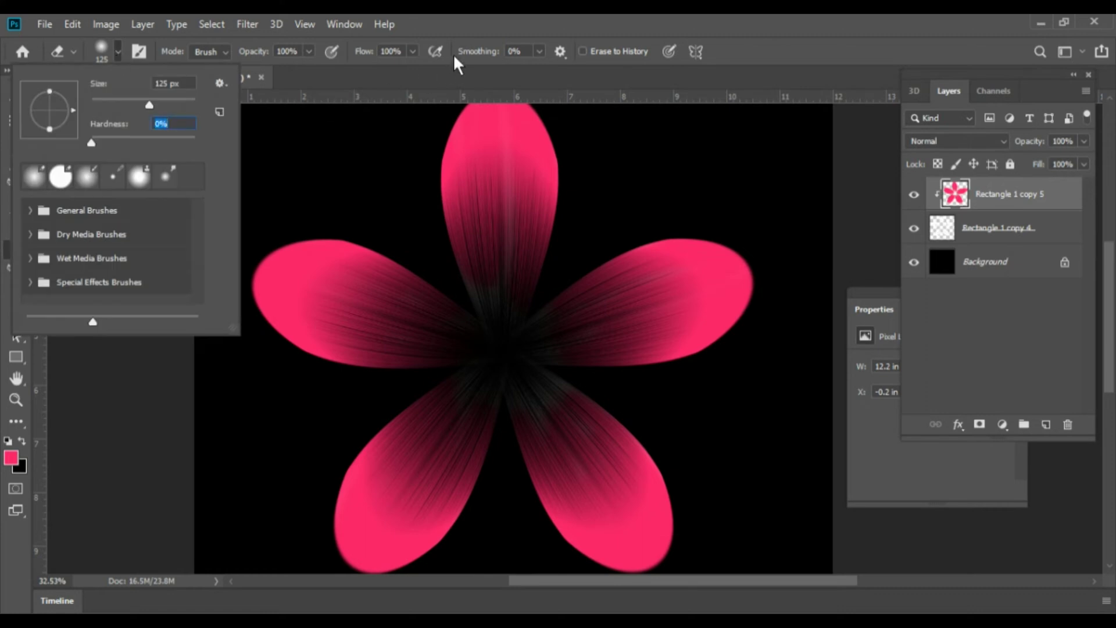
key(Return)
click(411, 52)
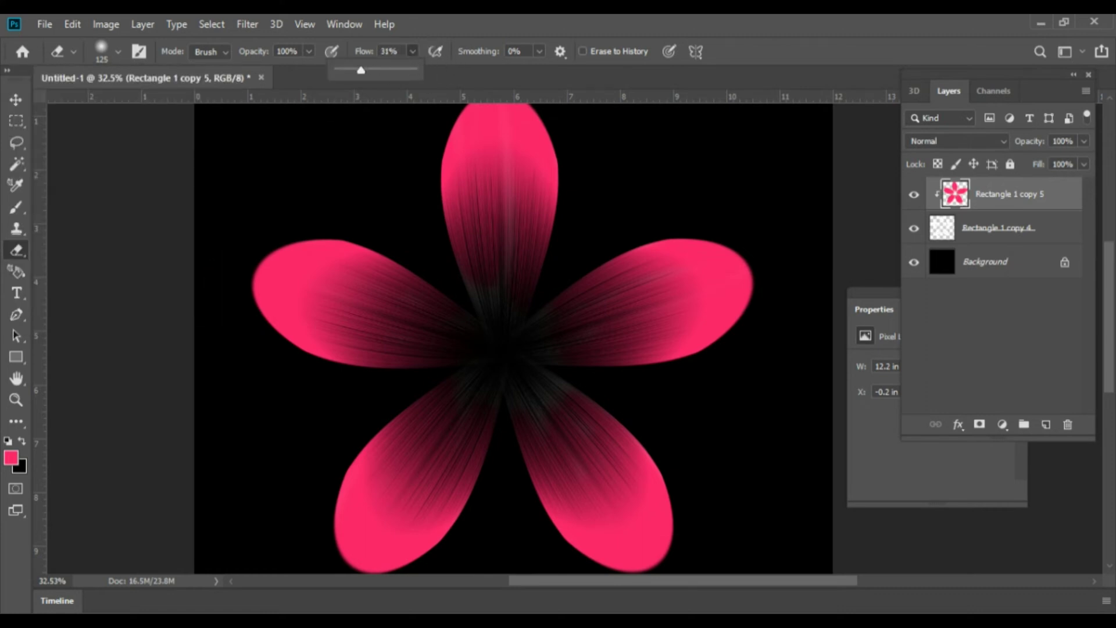
key(Return)
drag(489, 303, 418, 182)
Lightly erase pink around the flower centre with a 175 px eraser, revealing grey streaks.
drag(498, 314, 487, 344)
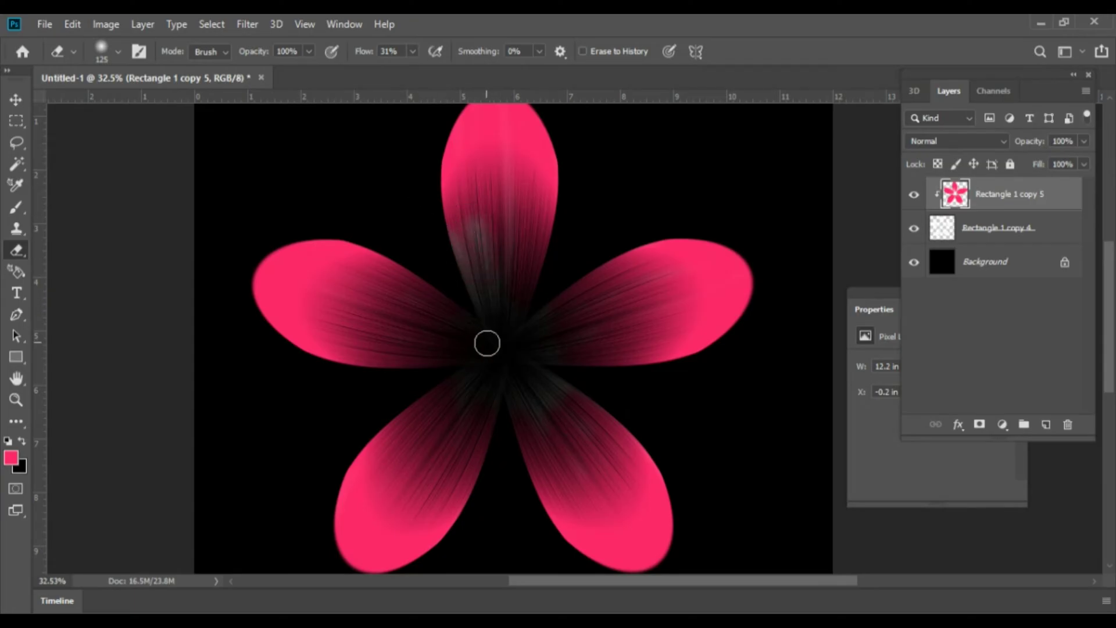
drag(523, 256, 518, 245)
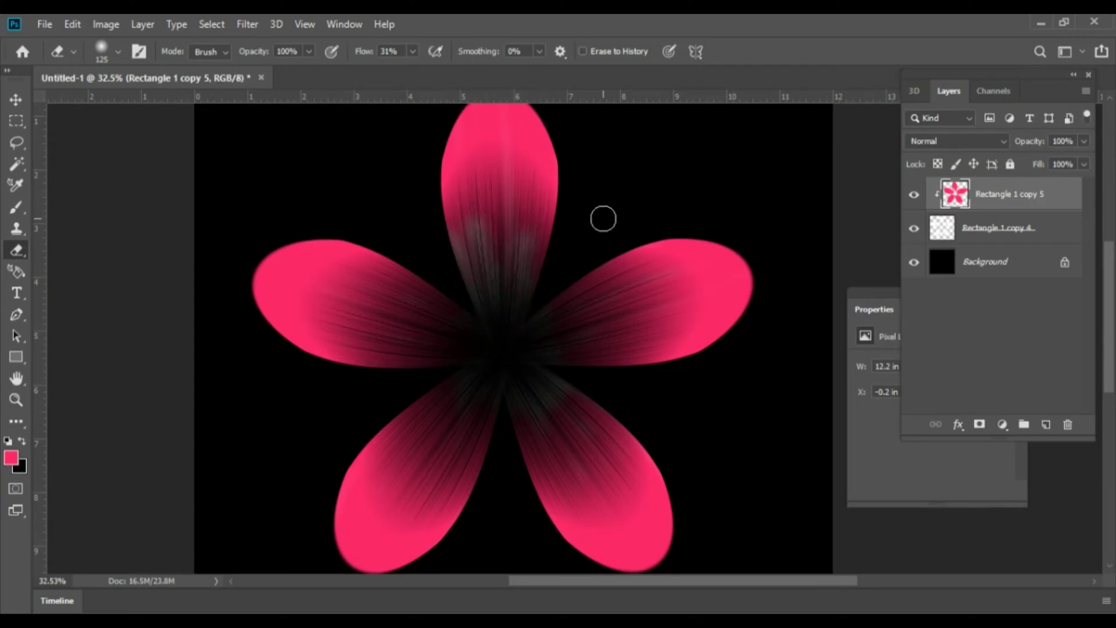
key(bracketright)
key(bracketright)
drag(506, 317, 563, 207)
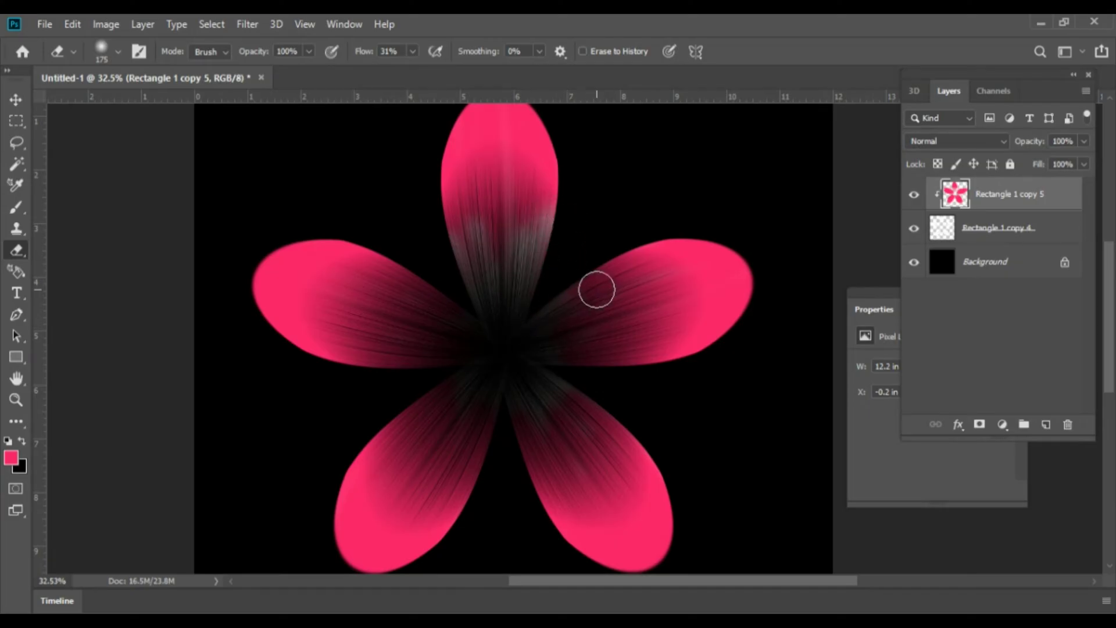
mouse_move(597, 289)
mouse_down()
mouse_move(548, 344)
mouse_move(603, 364)
mouse_move(494, 361)
mouse_move(466, 398)
mouse_move(395, 404)
mouse_move(482, 388)
mouse_move(493, 373)
mouse_move(401, 361)
mouse_move(496, 329)
mouse_move(403, 323)
mouse_move(424, 339)
mouse_move(511, 304)
mouse_move(488, 304)
mouse_move(501, 311)
mouse_move(473, 291)
mouse_move(471, 358)
mouse_move(499, 368)
mouse_move(398, 344)
mouse_move(461, 339)
mouse_move(553, 411)
mouse_move(524, 374)
mouse_move(583, 463)
mouse_move(560, 319)
mouse_move(598, 316)
mouse_move(504, 284)
mouse_move(503, 217)
mouse_move(489, 329)
mouse_move(493, 227)
mouse_up()
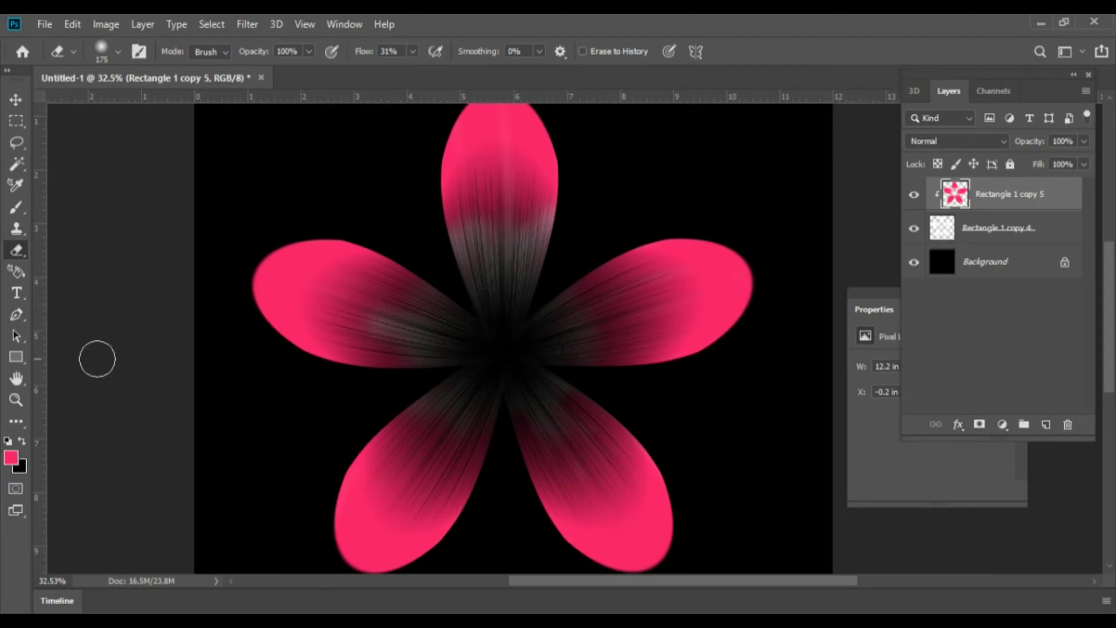
Paint a pink stroke over the top petal's middle, then undo it.
right_click(20, 206)
click(87, 208)
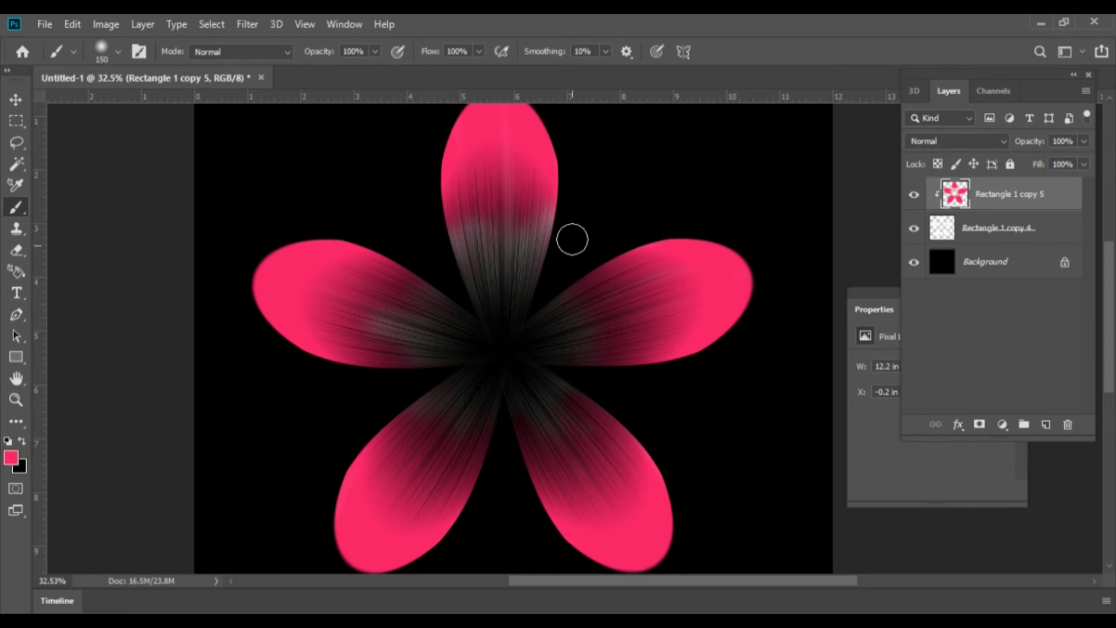
key(bracketright)
drag(558, 166, 539, 249)
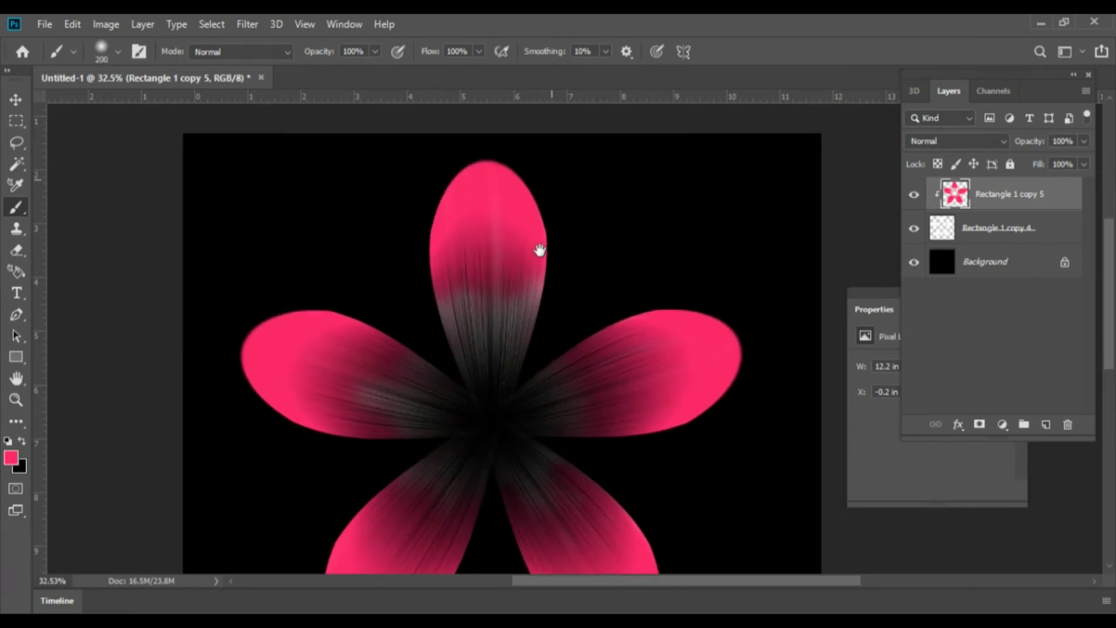
key(ctrl+z)
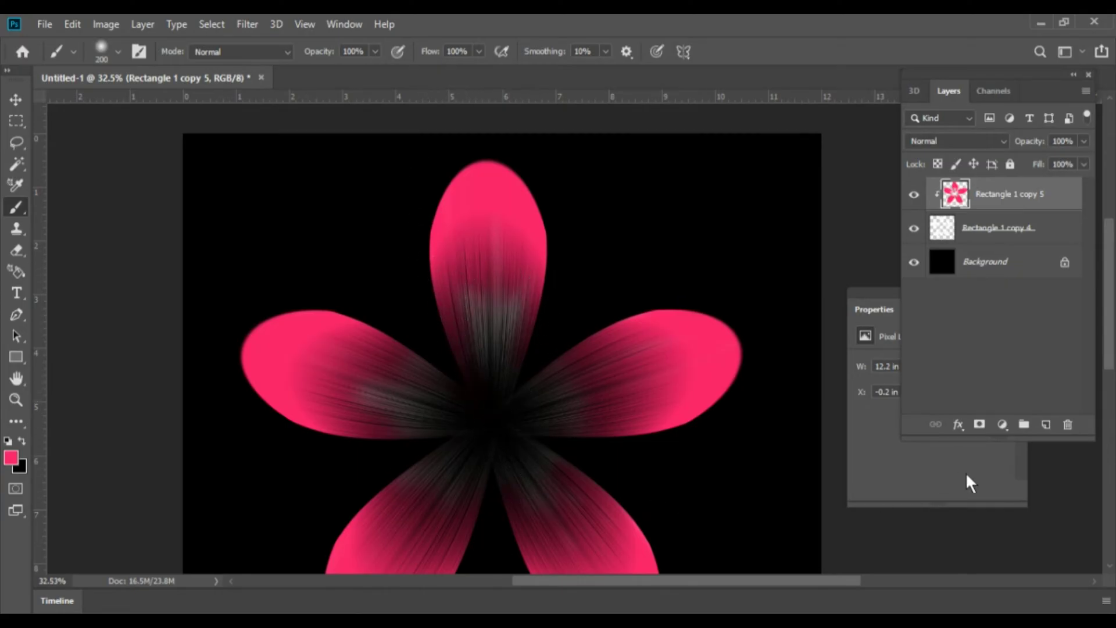
Select Rectangle 1 copy 4 and the other flower layer and merge them into one.
key(ctrl+minus)
scroll(686, 372, down, 1)
scroll(647, 331, down, 1)
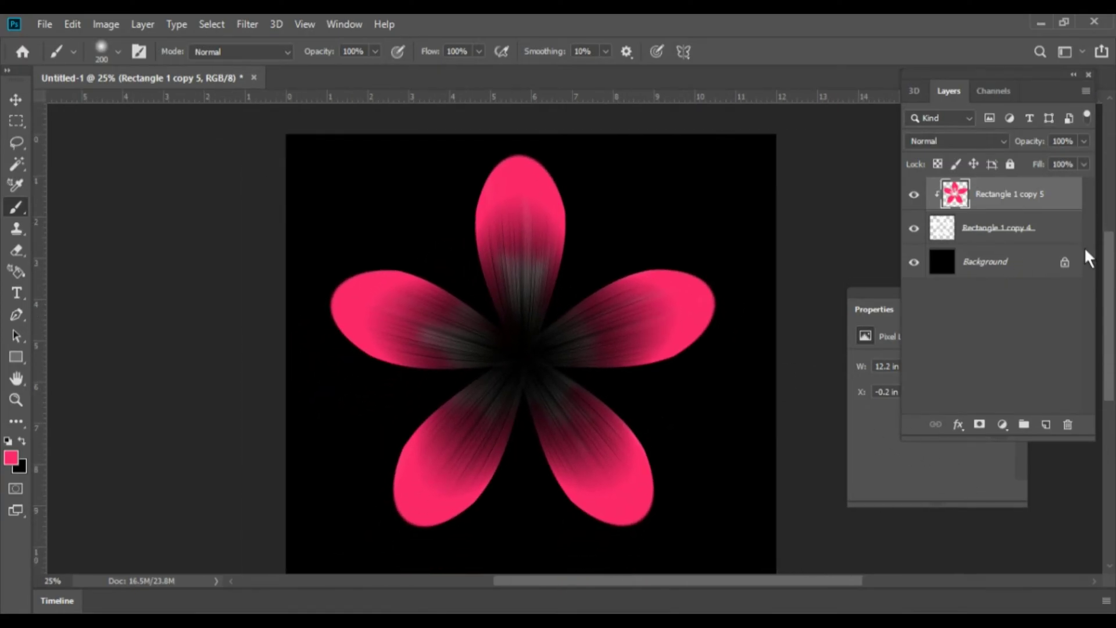
click(914, 227)
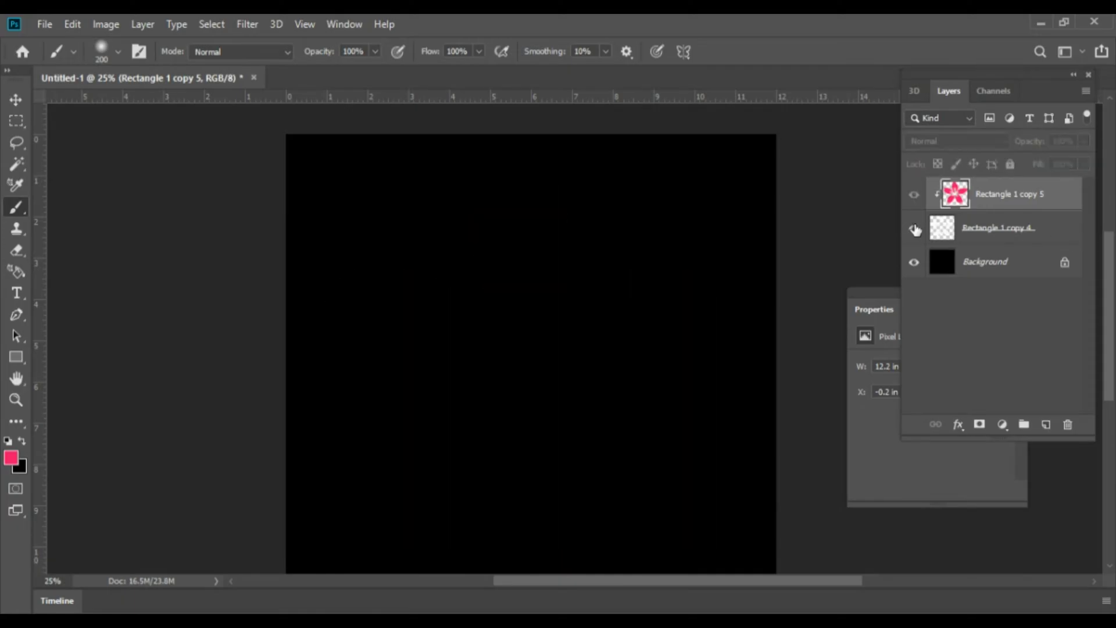
click(1052, 233)
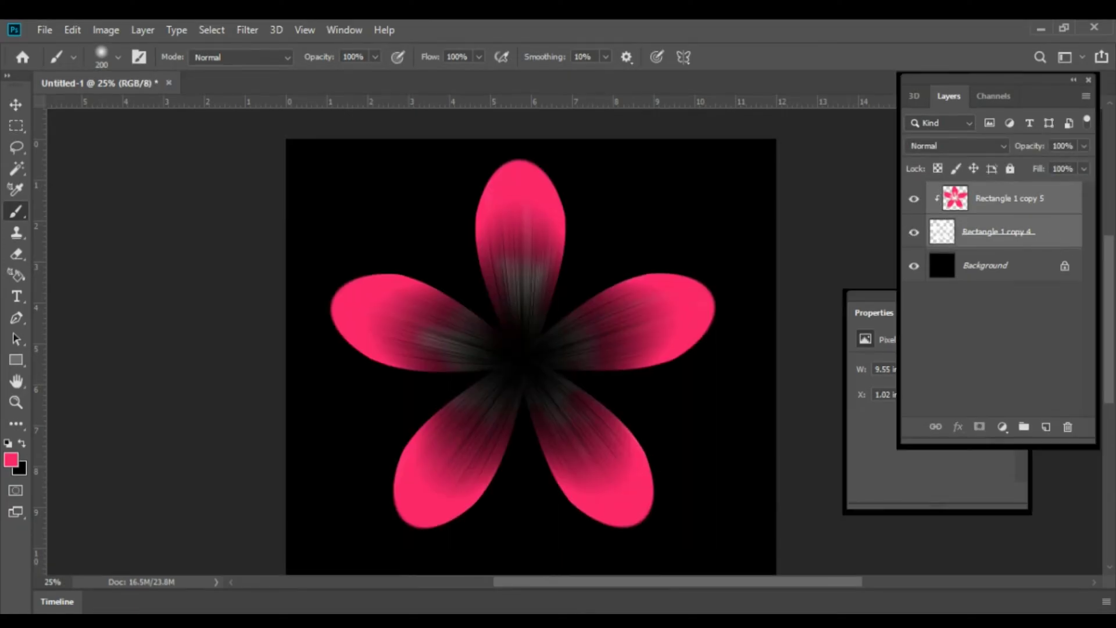
key(ctrl+e)
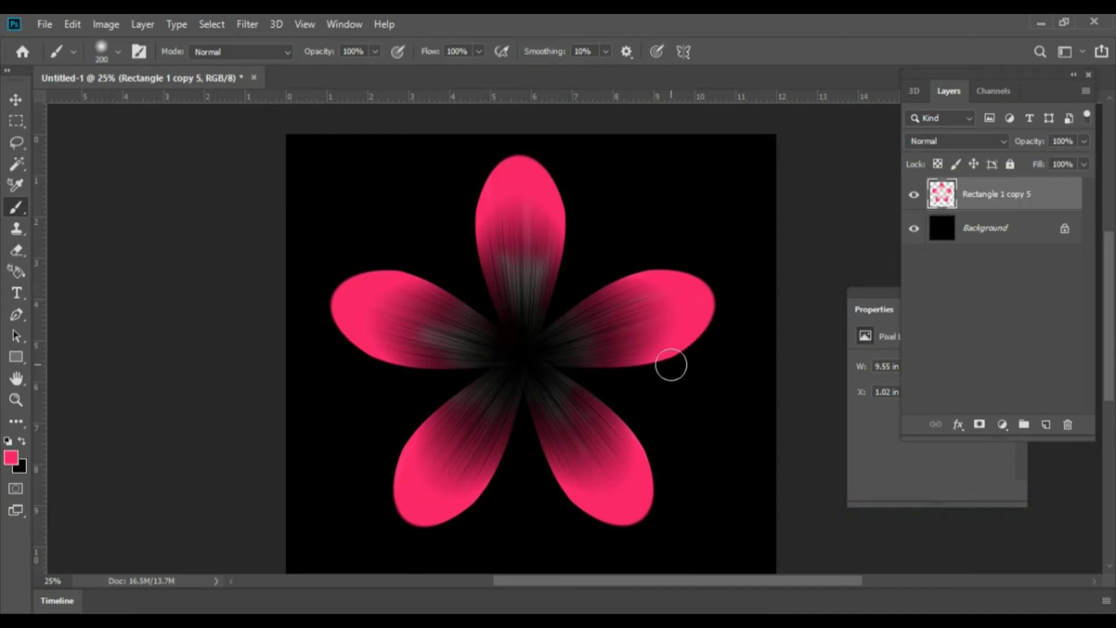
key(ctrl+minus)
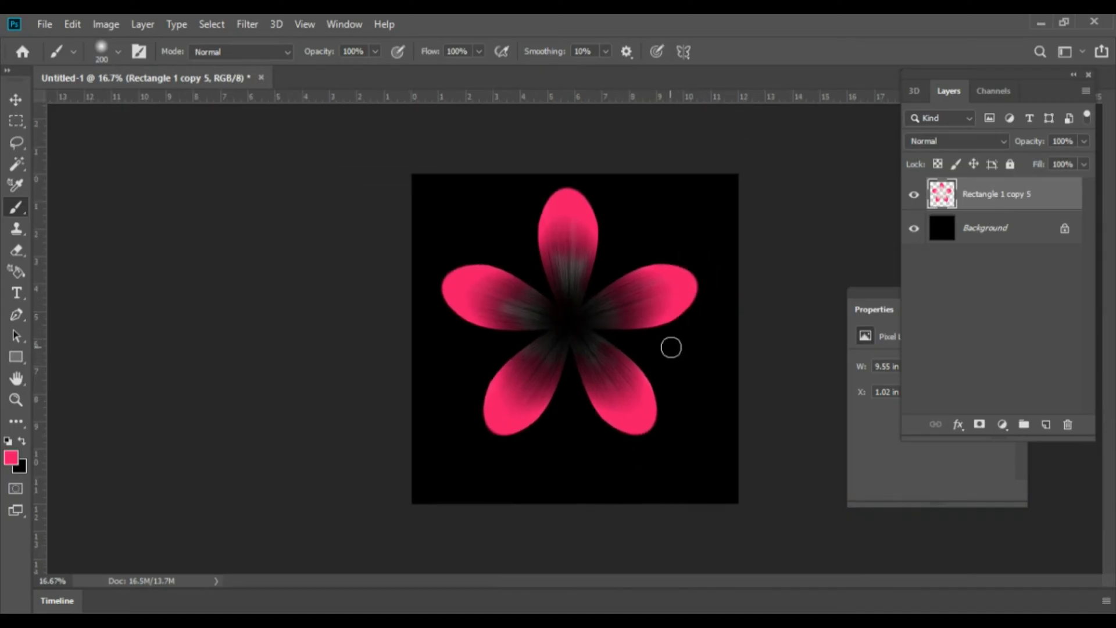
Extend the canvas with the Crop tool into a larger black square.
key(c)
key(ctrl+minus)
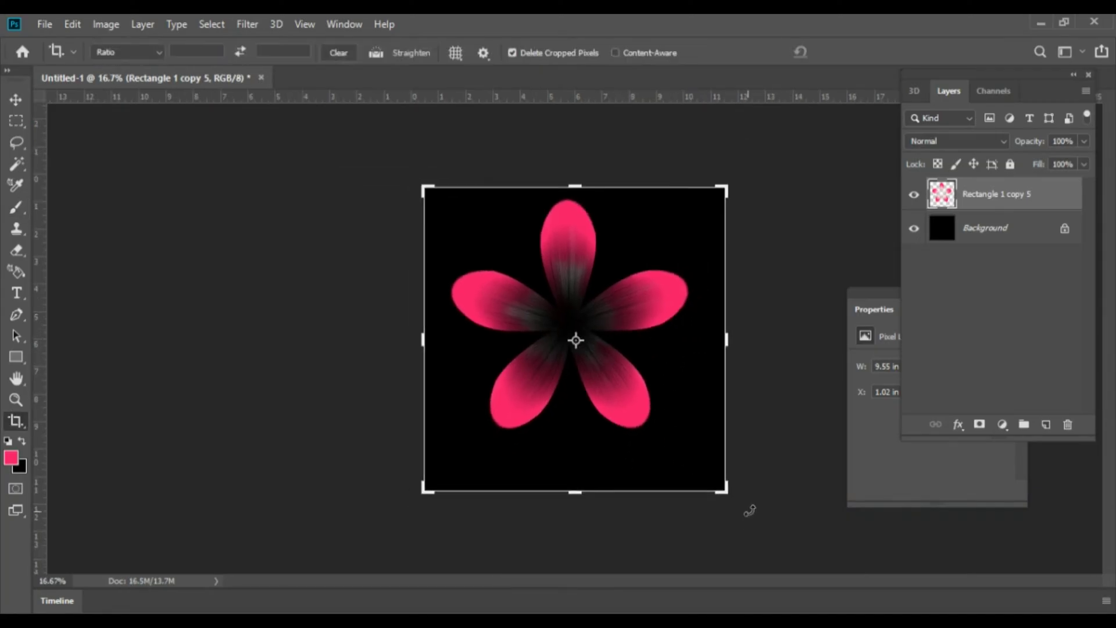
key(ctrl+minus)
drag(659, 426, 703, 468)
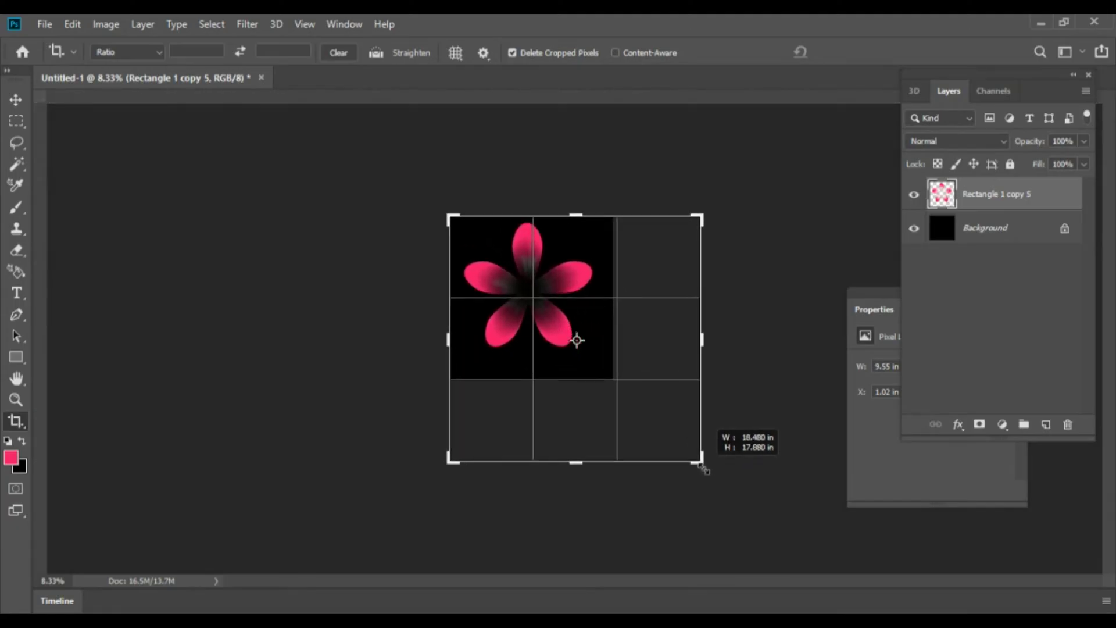
drag(704, 468, 720, 481)
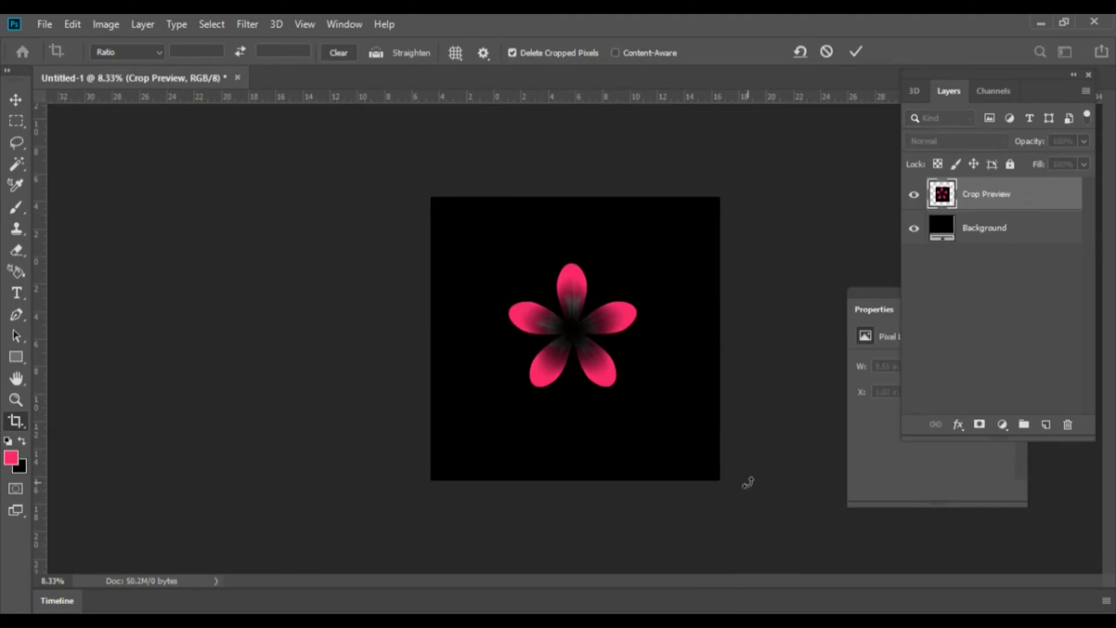
key(Return)
Move the flower up and to the left on the enlarged canvas.
scroll(608, 351, up, 3)
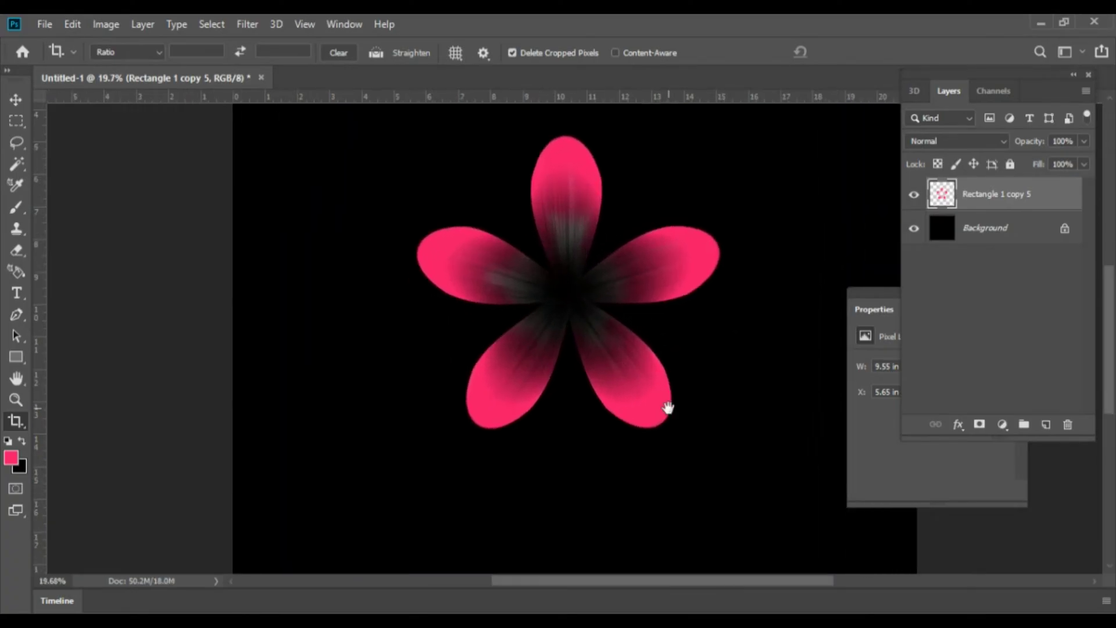
drag(662, 388, 604, 433)
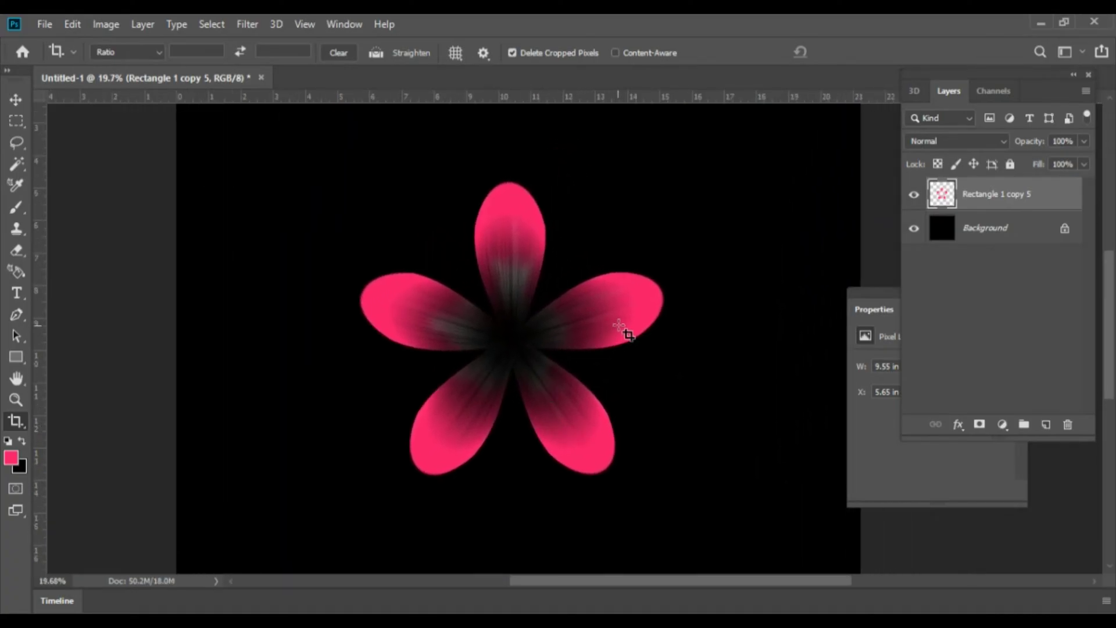
key(v)
mouse_move(632, 306)
mouse_down()
mouse_move(610, 262)
mouse_move(612, 291)
mouse_up()
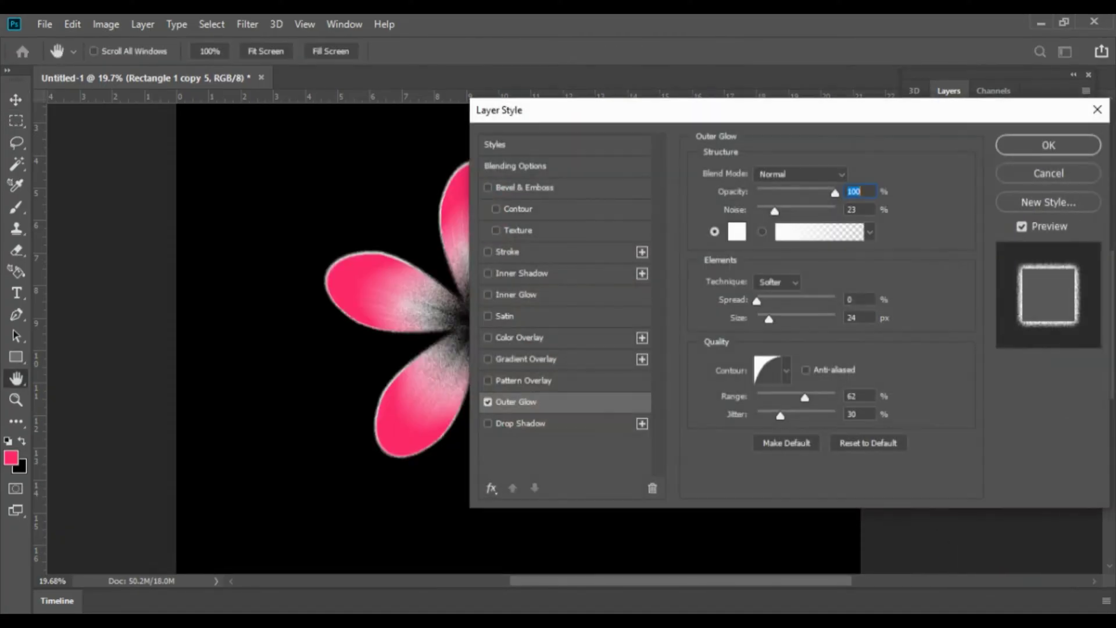
Apply a white Outer Glow with 0% noise, 12 px size and 0% jitter.
drag(632, 109, 694, 133)
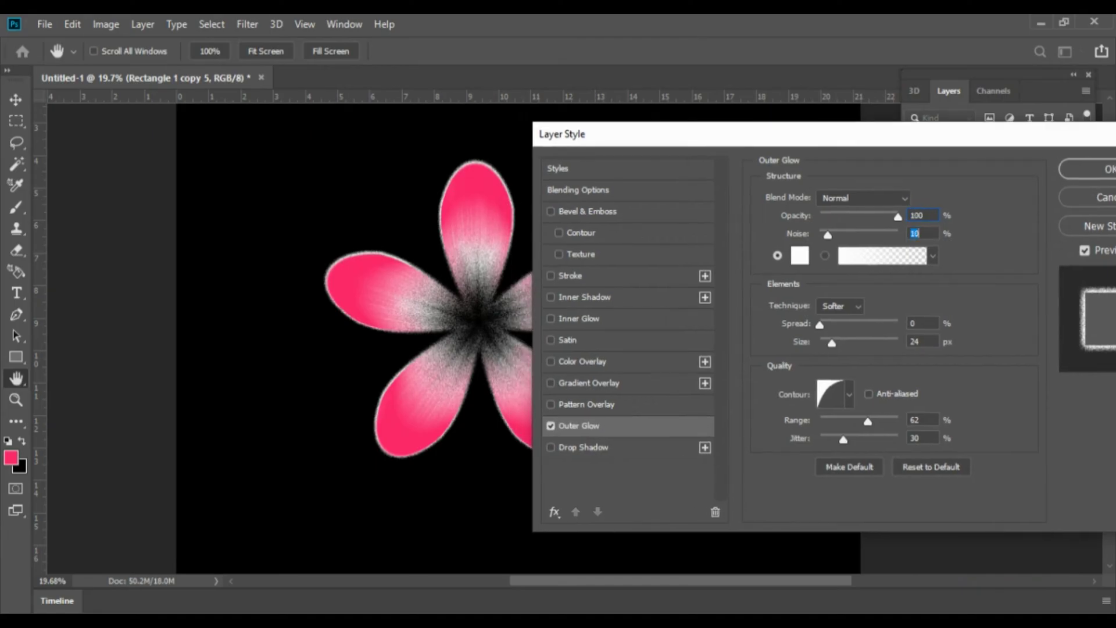
key(Down)
key(Down)
key(Down)
scroll(459, 197, up, 5)
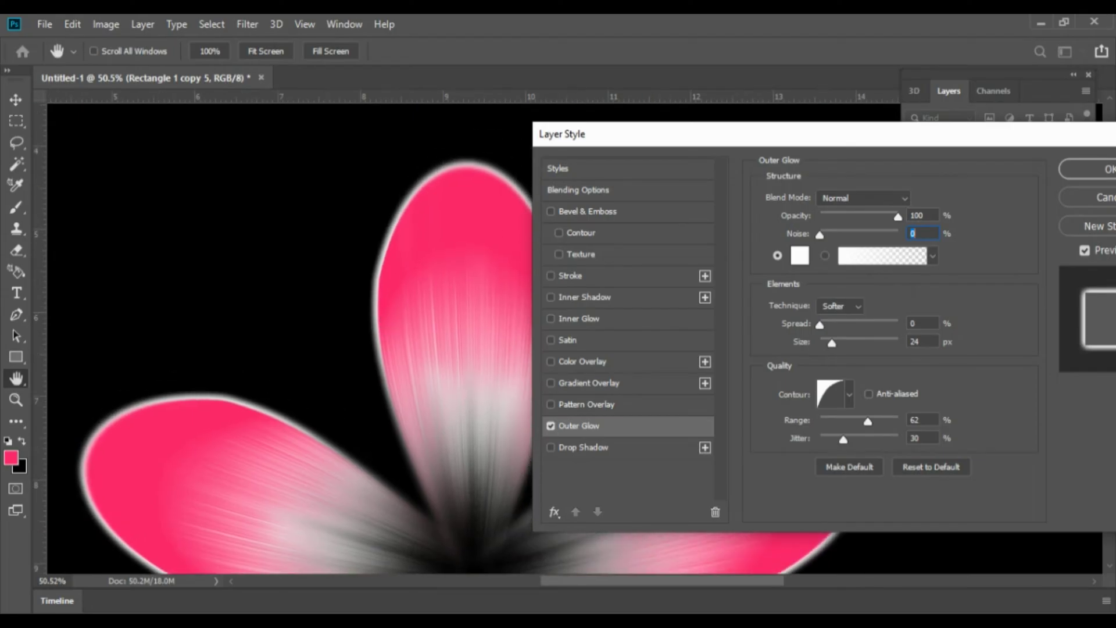
key(Tab)
key(Tab)
text(6)
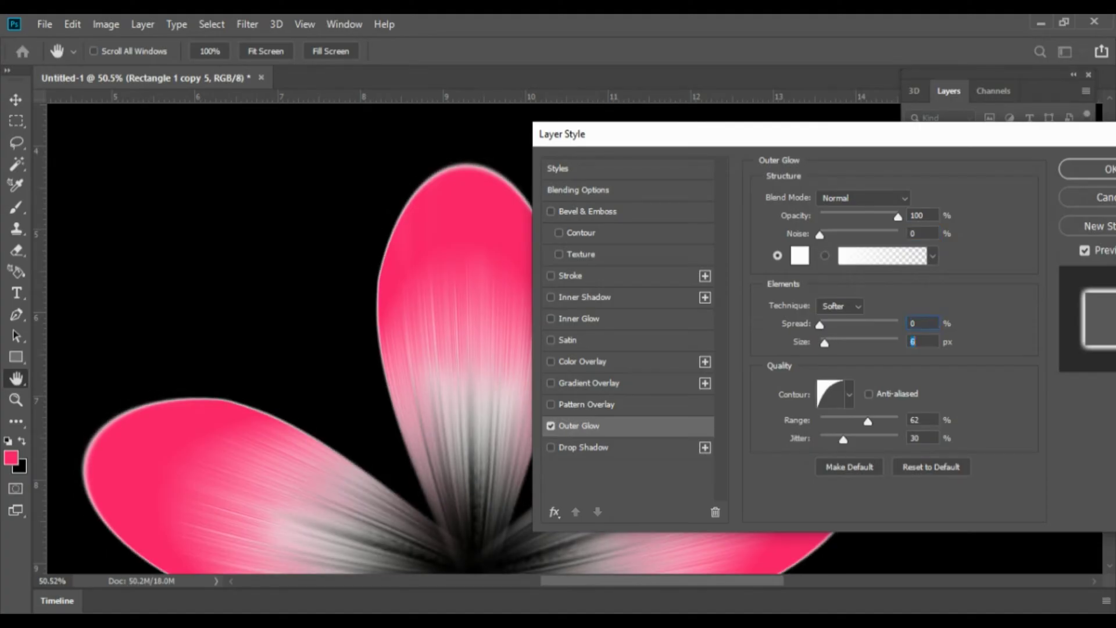
key(Up)
key(Up)
key(Up)
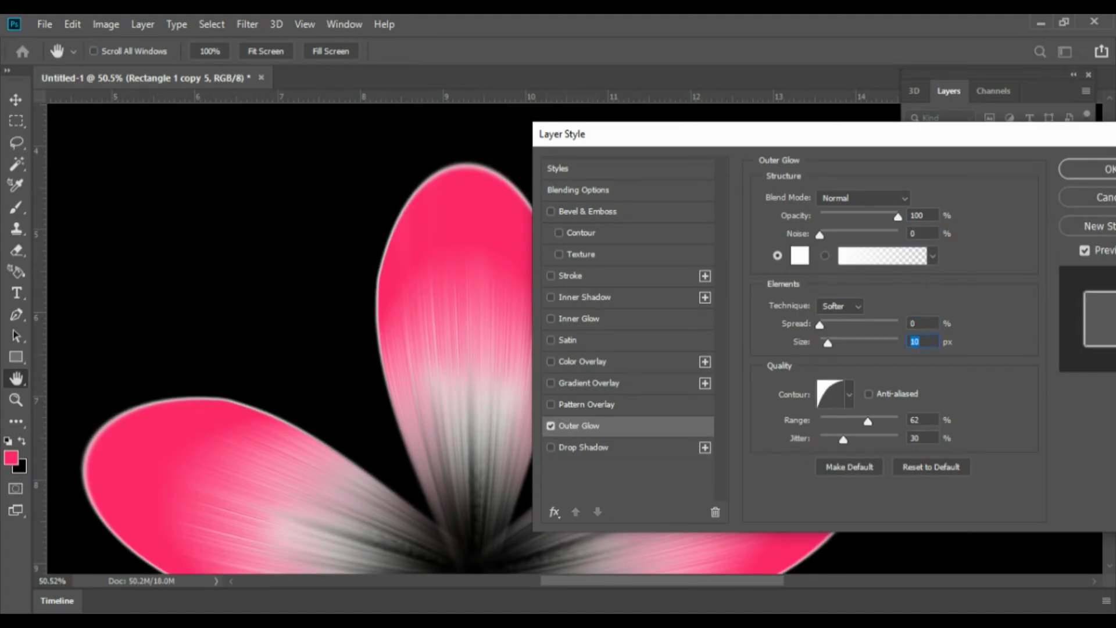
key(Up)
key(Up)
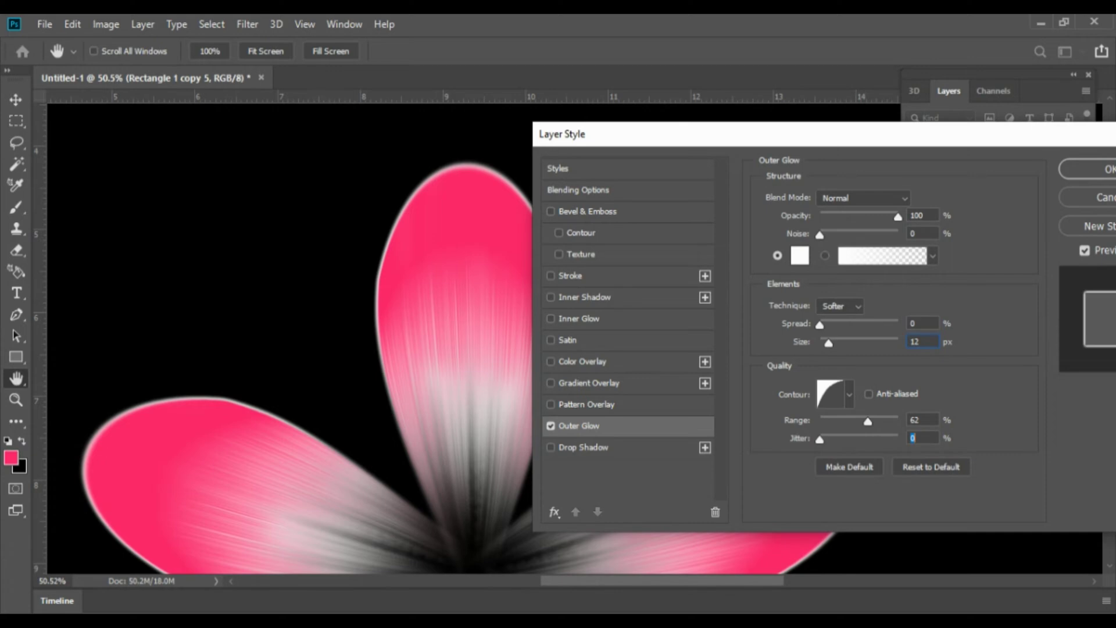
key(Return)
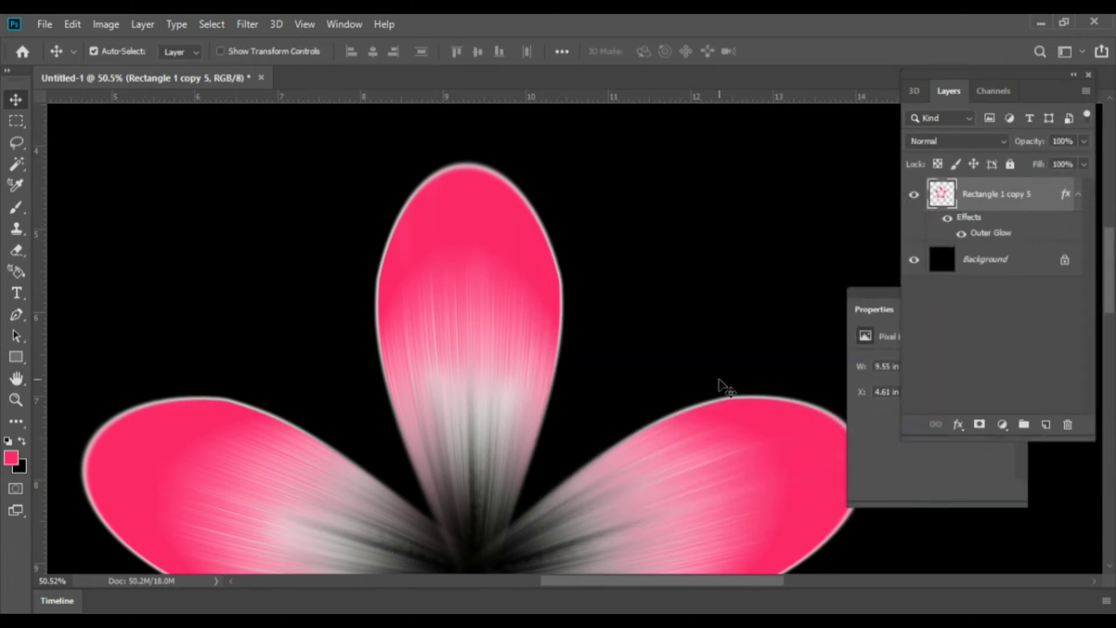
Duplicate the glowing flower layer as Rectangle 1 copy 6.
key(ctrl+minus)
drag(623, 456, 632, 340)
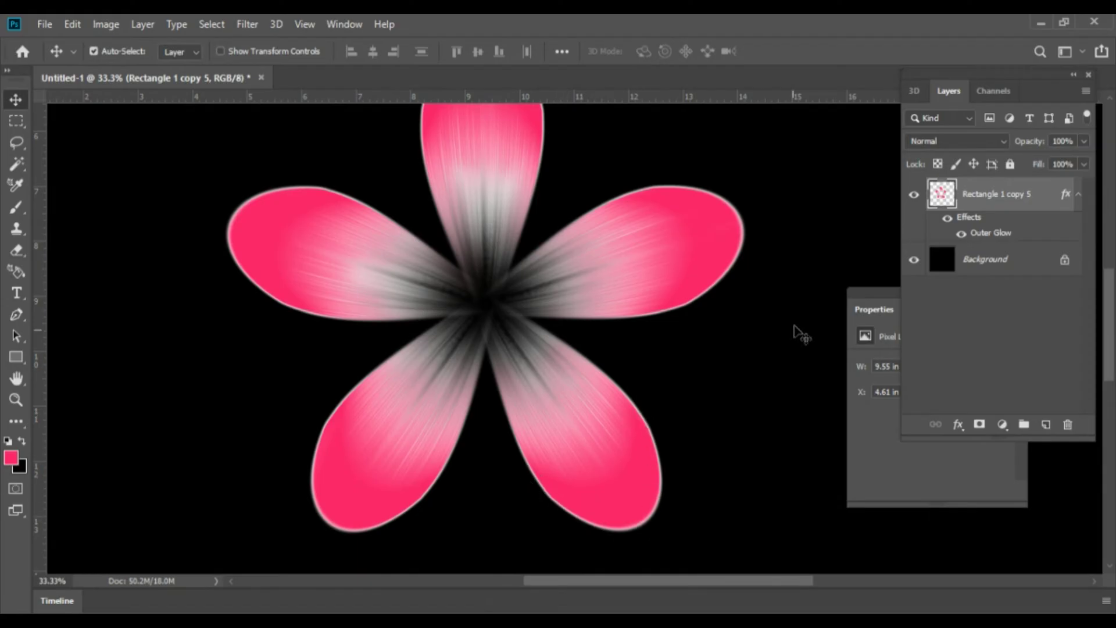
key(ctrl+minus)
key(ctrl+minus)
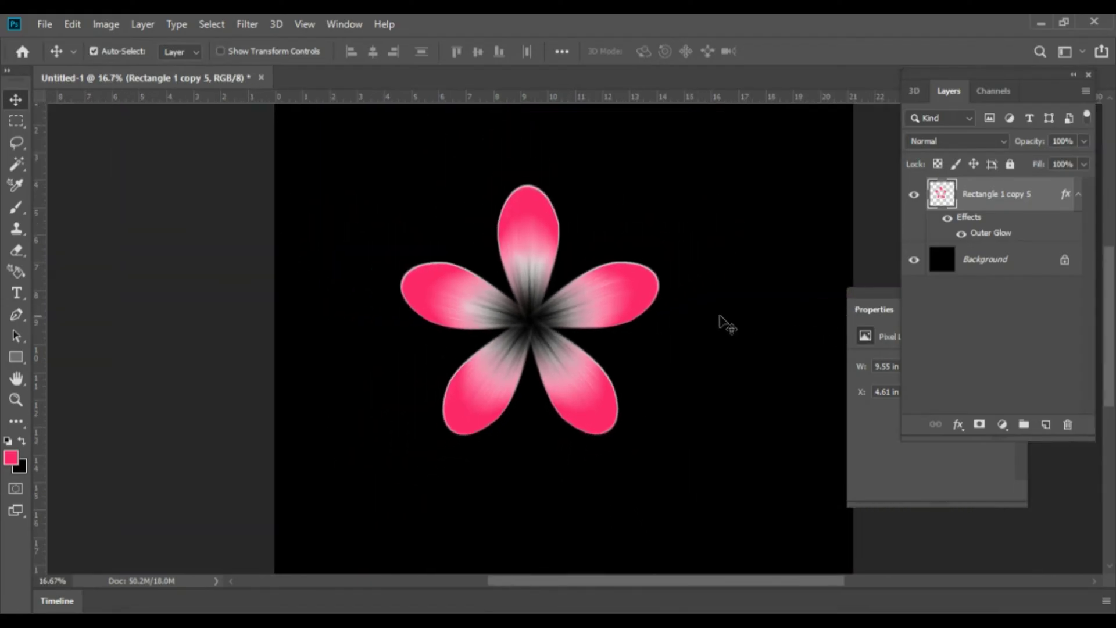
drag(645, 348, 750, 330)
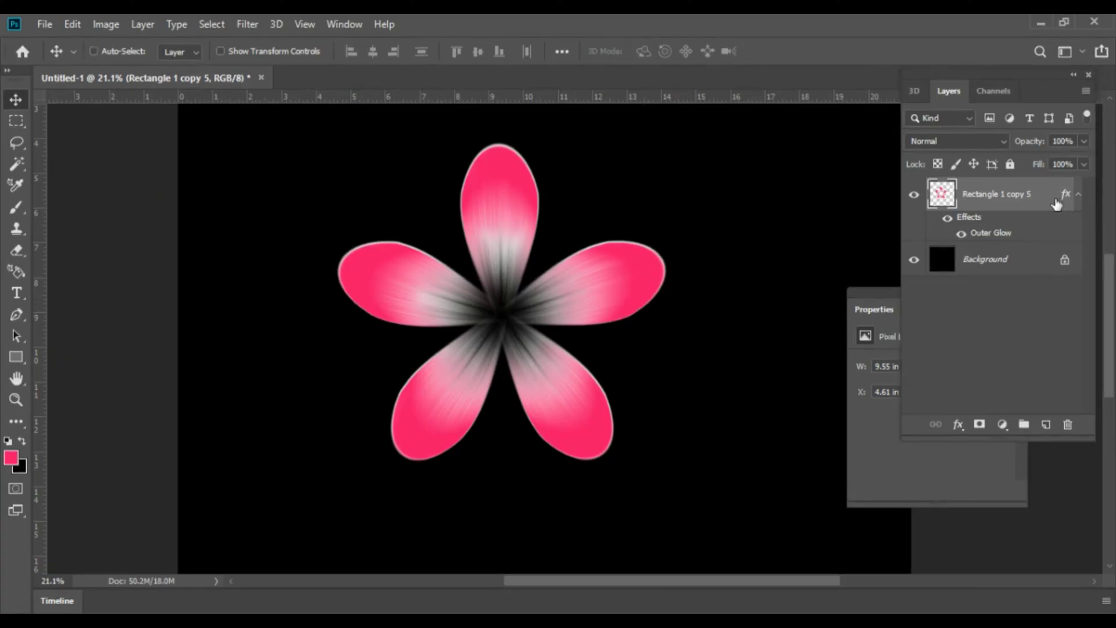
key(ctrl+j)
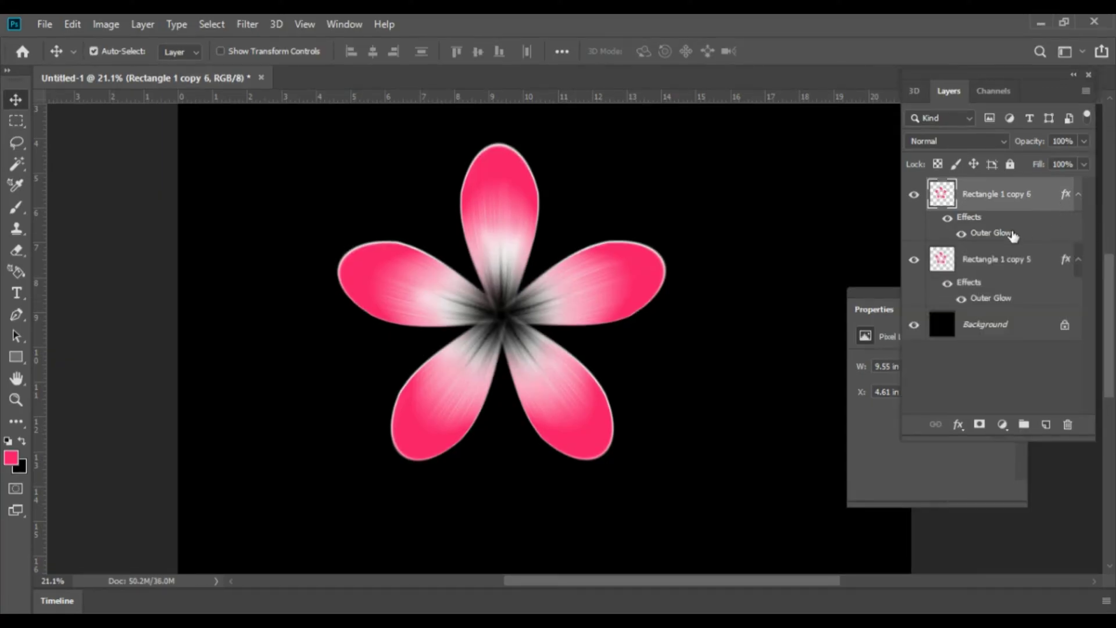
Lock transparent pixels on Rectangle 1 copy 5, collapse both effect lists, and select copy 6.
click(1054, 259)
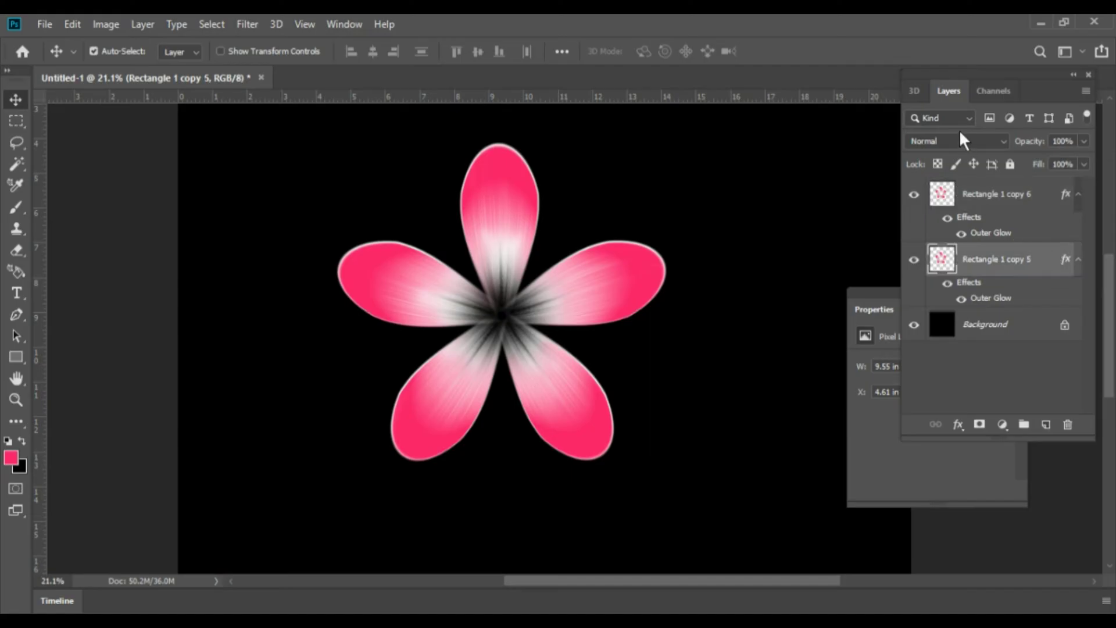
click(937, 165)
click(1078, 262)
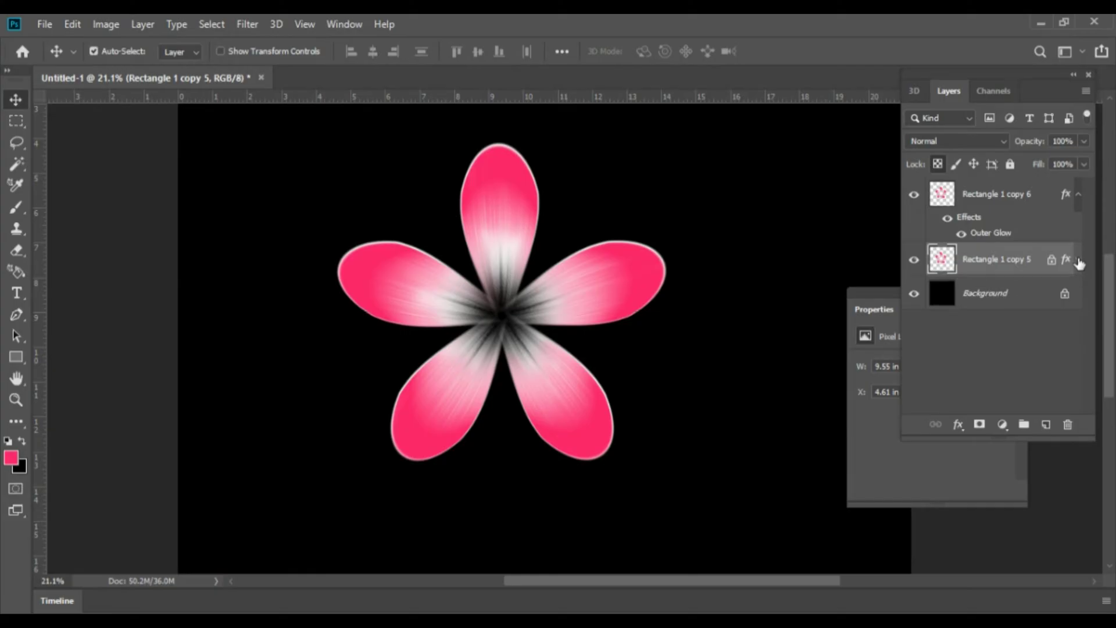
click(1079, 195)
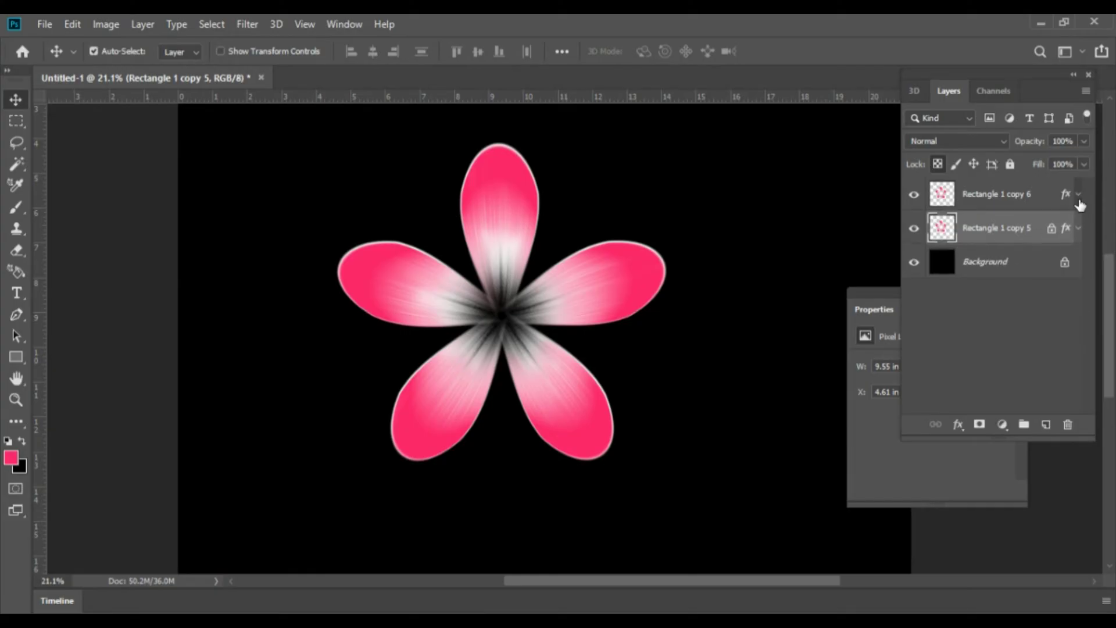
click(1035, 191)
Start shrinking the duplicate flower, cancel, and delete the duplicate layer.
key(ctrl+t)
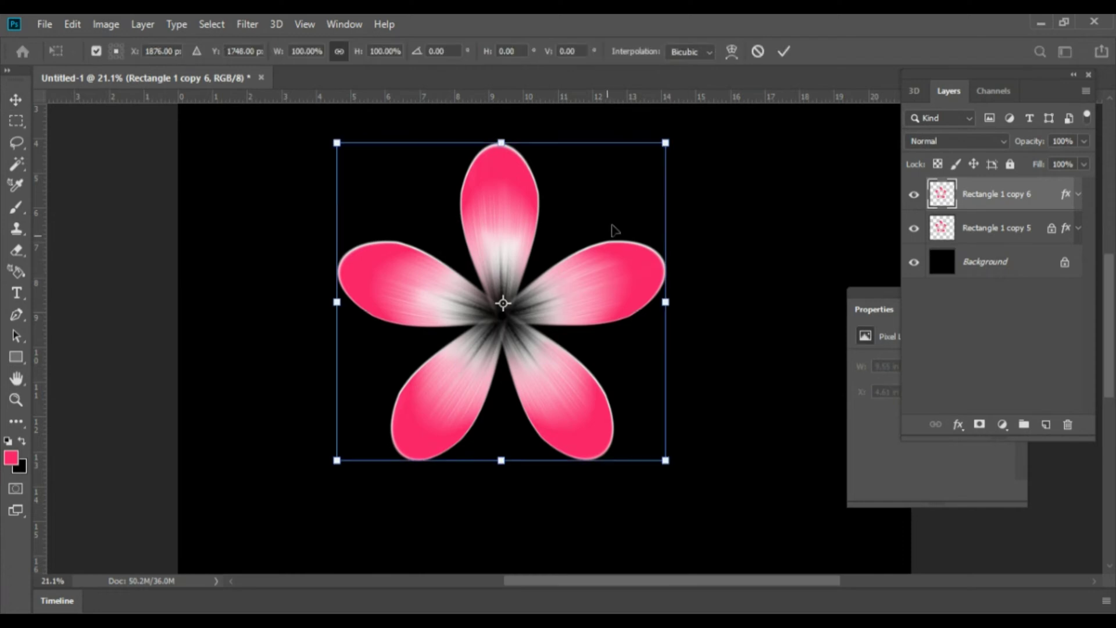
mouse_move(667, 145)
mouse_down()
mouse_move(419, 351)
mouse_move(383, 421)
mouse_up()
key(Escape)
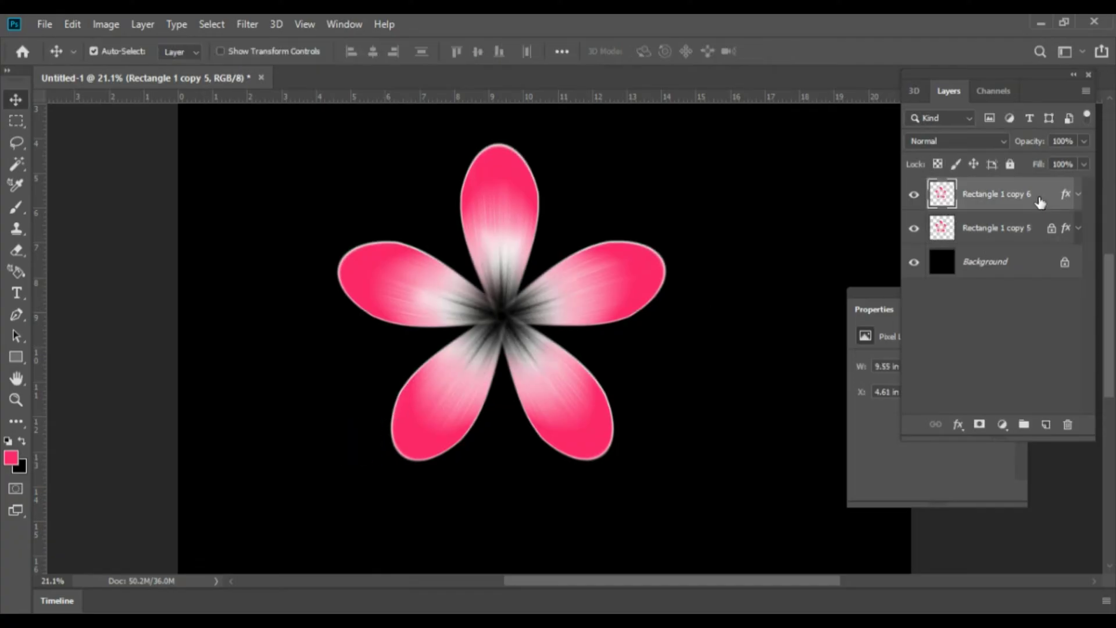
drag(1040, 198, 1067, 424)
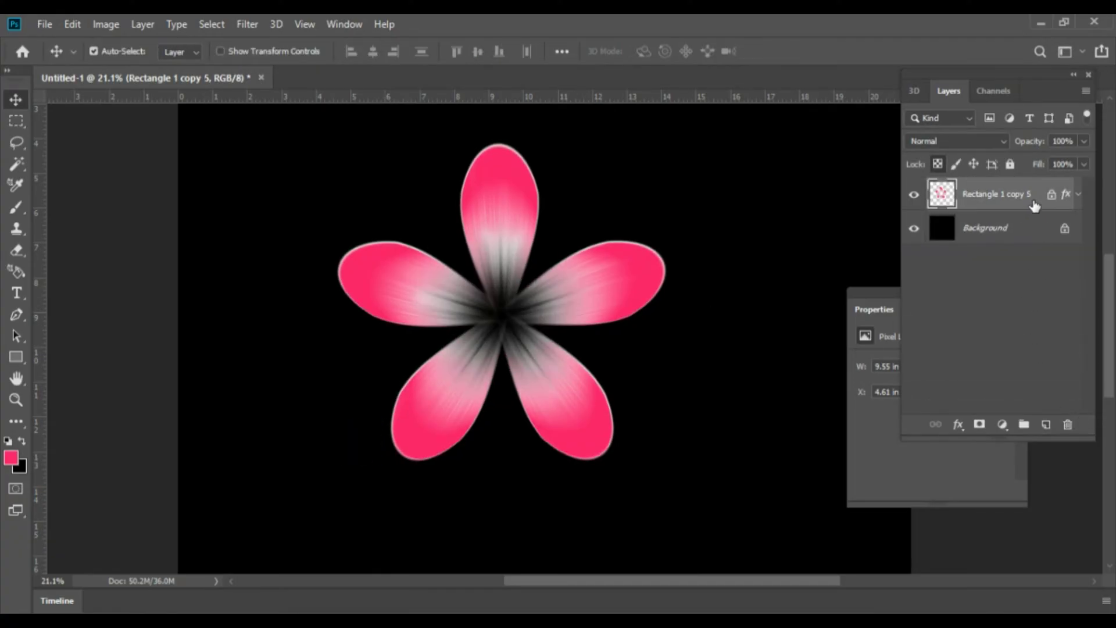
Warp the flower, bending its centre down and to the right.
key(ctrl+t)
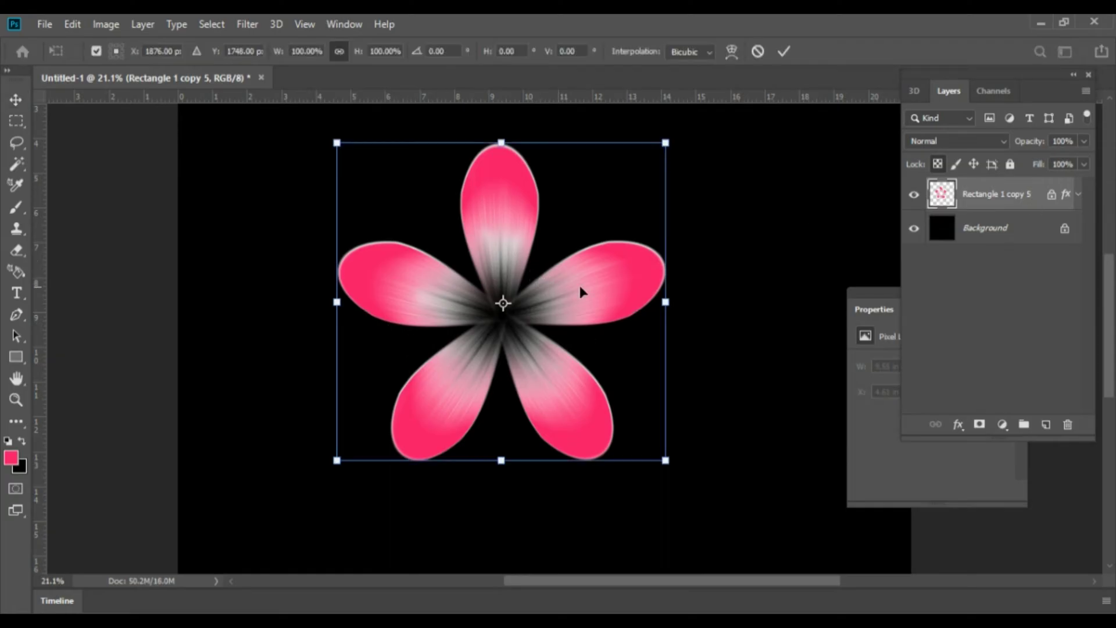
click(731, 51)
mouse_move(523, 303)
mouse_down()
mouse_move(551, 320)
mouse_move(568, 314)
mouse_move(545, 330)
mouse_up()
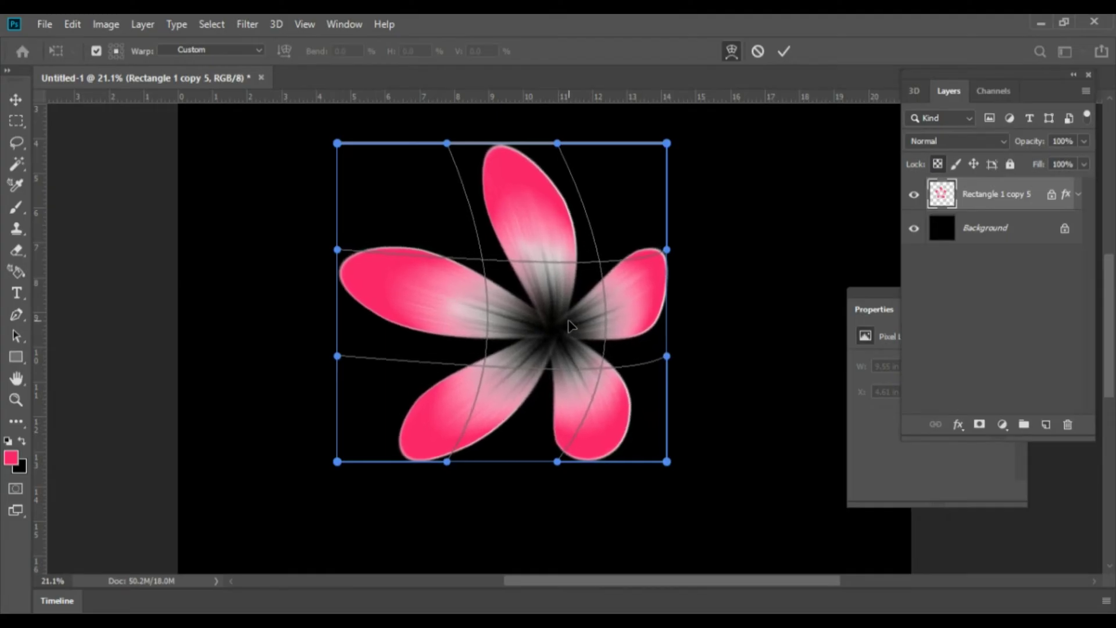
key(Return)
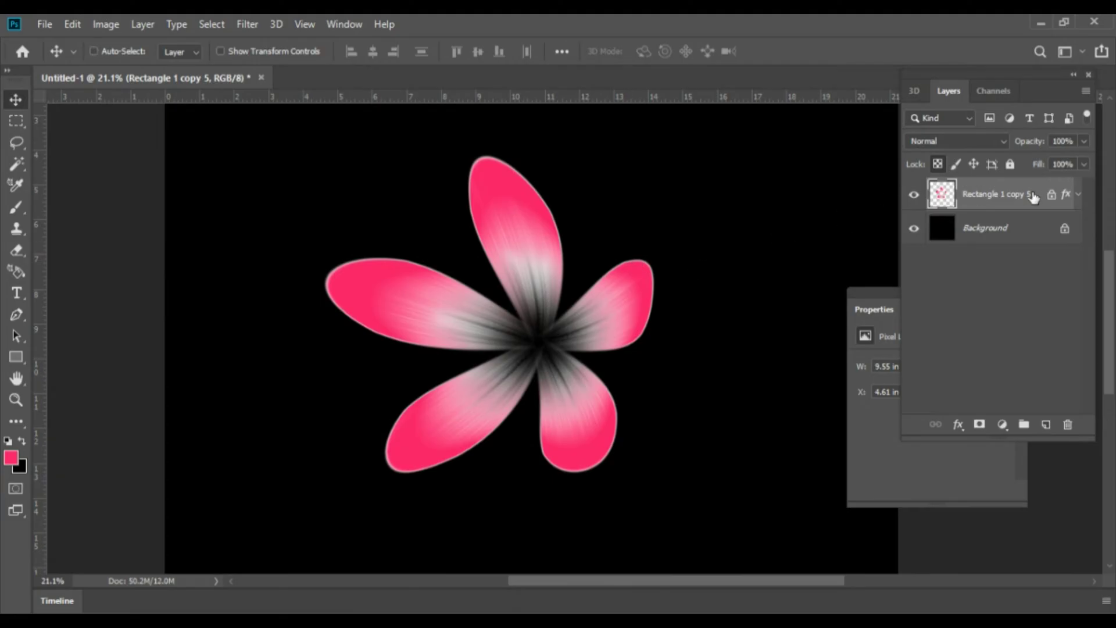
Duplicate the flower layer and scale the copy to about 12% at the large flower's centre.
key(ctrl+j)
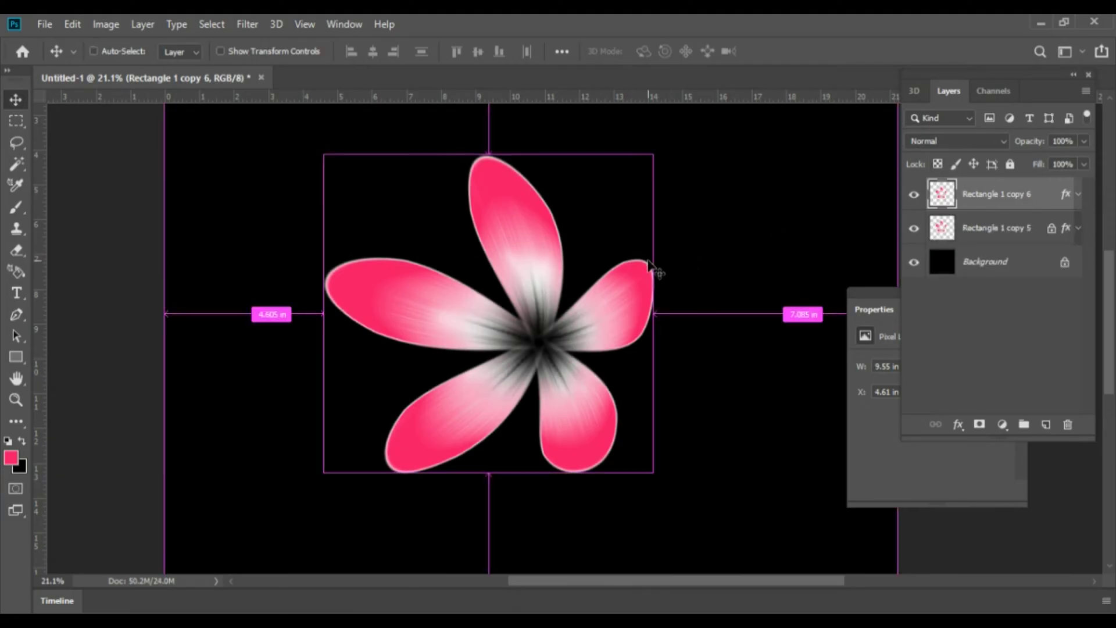
key(ctrl+t)
mouse_move(653, 153)
mouse_down()
mouse_move(361, 433)
mouse_move(549, 347)
mouse_move(557, 327)
mouse_up()
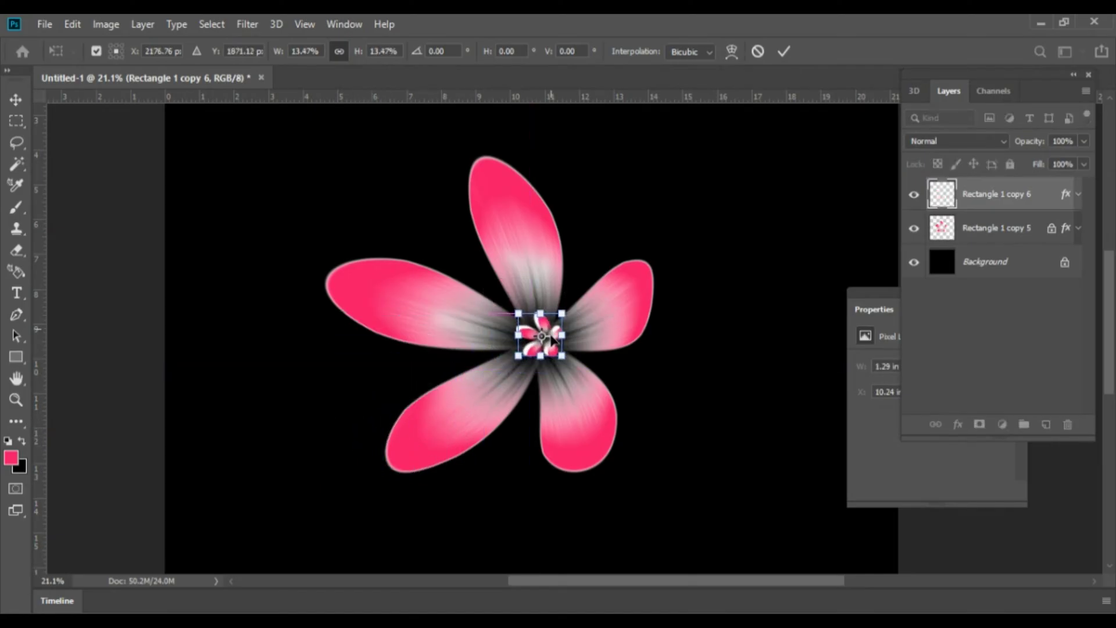
scroll(575, 348, up, 3)
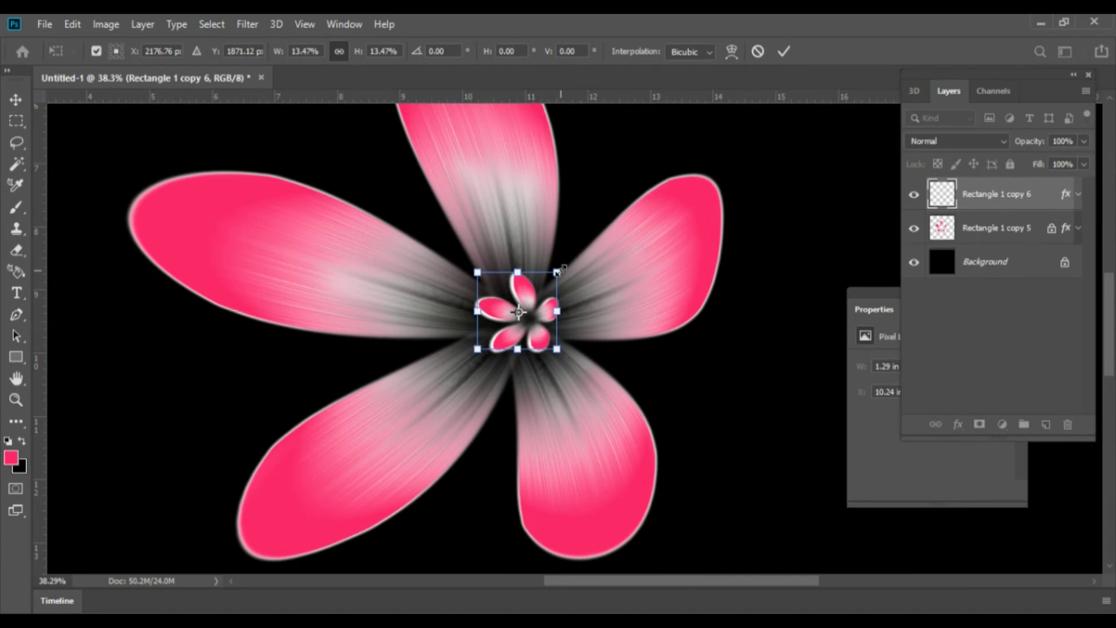
drag(557, 272, 548, 280)
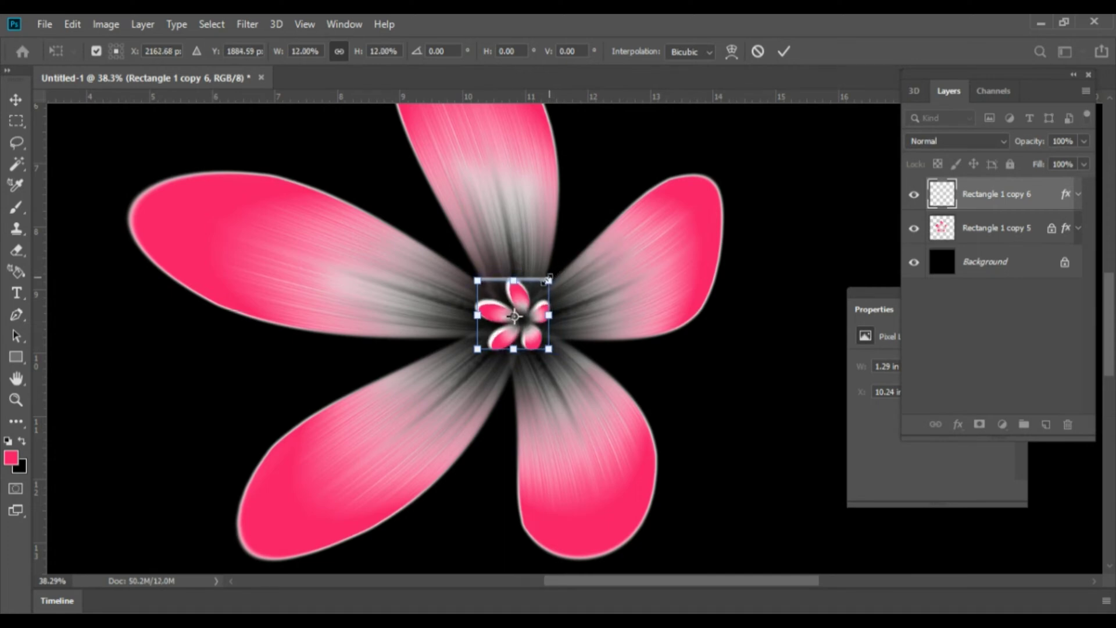
key(Return)
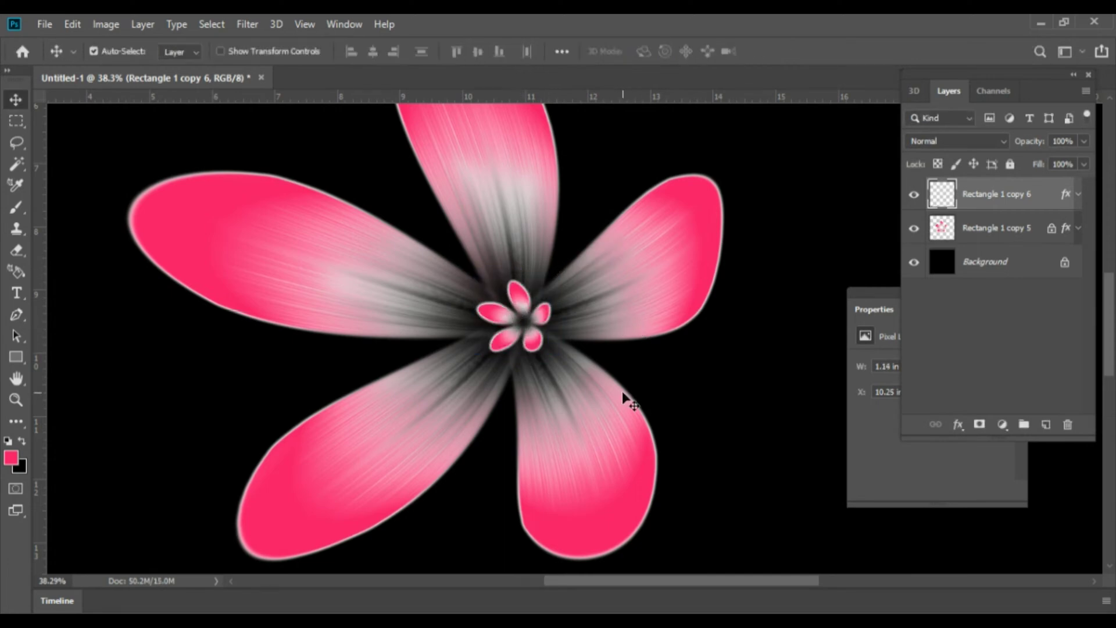
key(ctrl+minus)
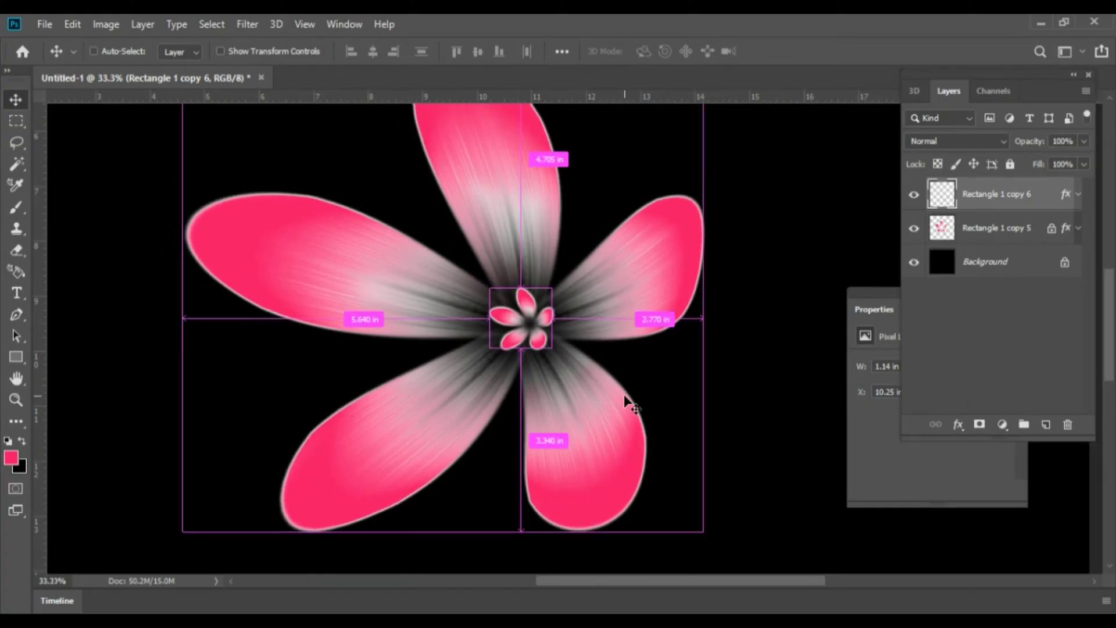
key(ctrl+u)
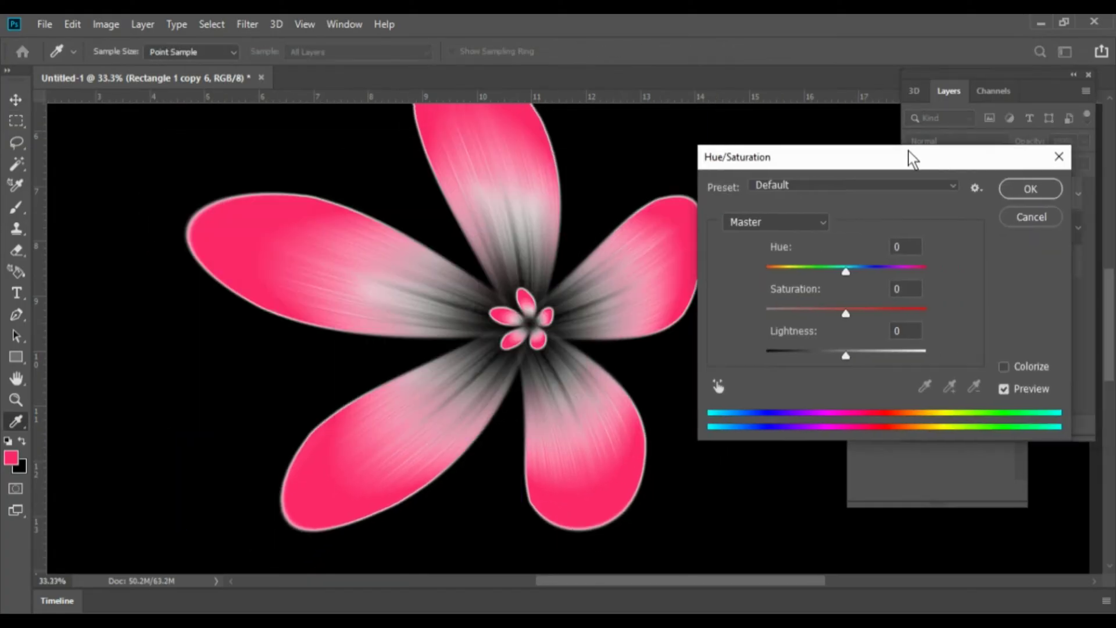
Set the small flower's Hue to -110 in Hue/Saturation so it turns blue.
drag(349, 143, 866, 156)
text(97)
mouse_move(884, 270)
mouse_down()
mouse_move(895, 271)
mouse_move(755, 271)
mouse_move(868, 271)
mouse_up()
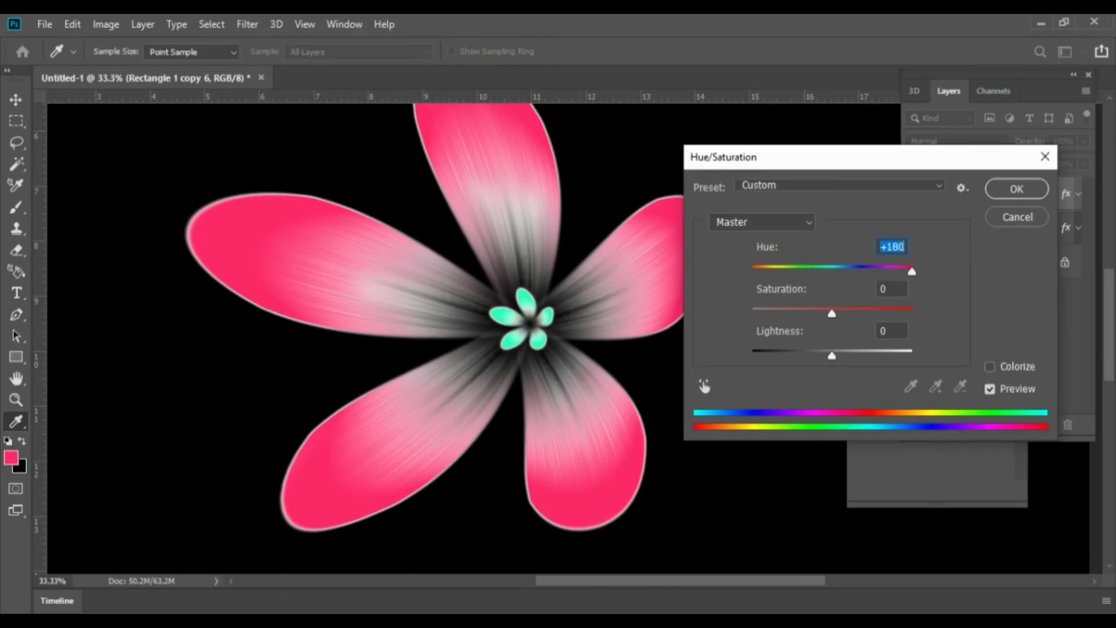
key(shift+Down)
key(shift+Down)
key(shift+Down)
key(shift+Down)
key(shift+Down)
key(shift+Down)
key(shift+Up)
key(shift+Up)
key(shift+Up)
key(shift+Up)
key(shift+Up)
key(shift+Up)
key(shift+Down)
key(shift+Down)
key(shift+Down)
key(shift+Down)
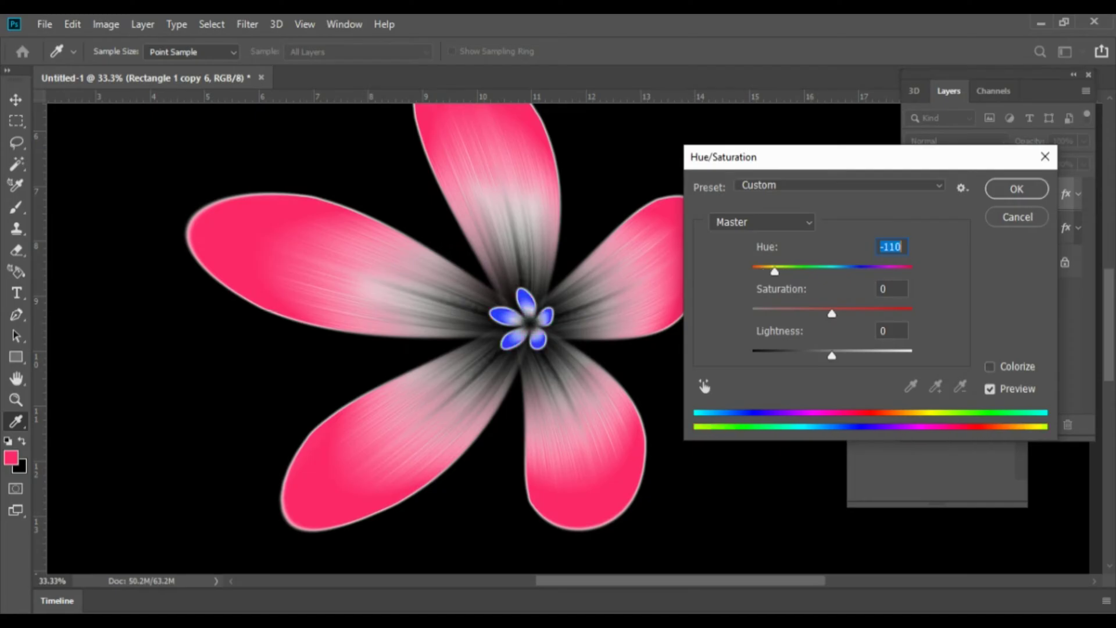
key(Return)
Scale the blue centre flower up slightly and nudge it right so it sits centred in the pink flower.
key(v)
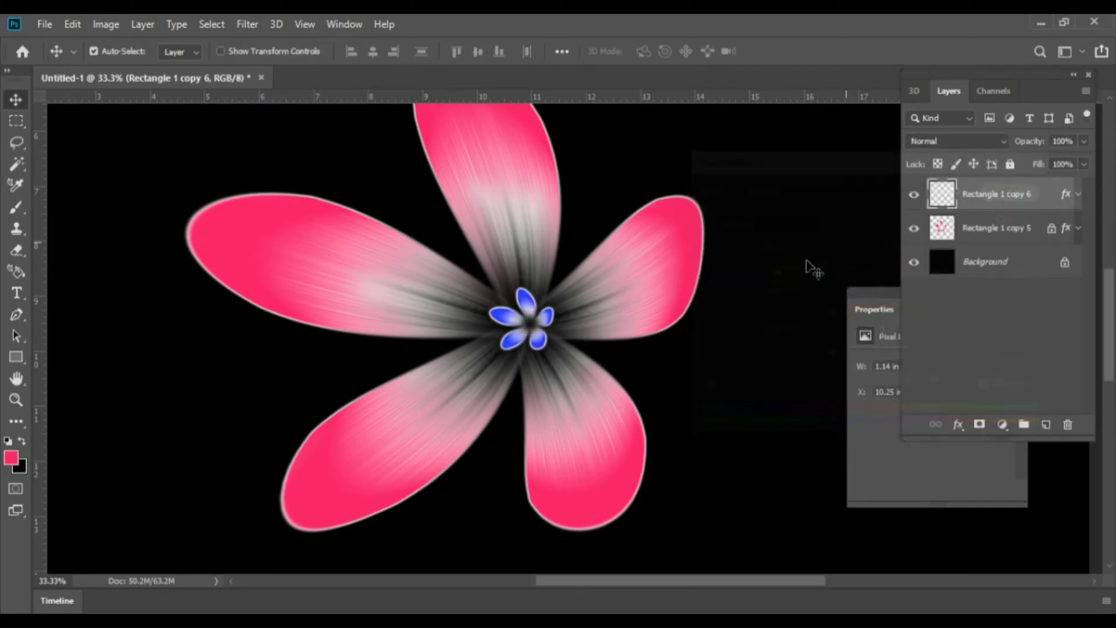
key(ctrl+minus)
key(ctrl+t)
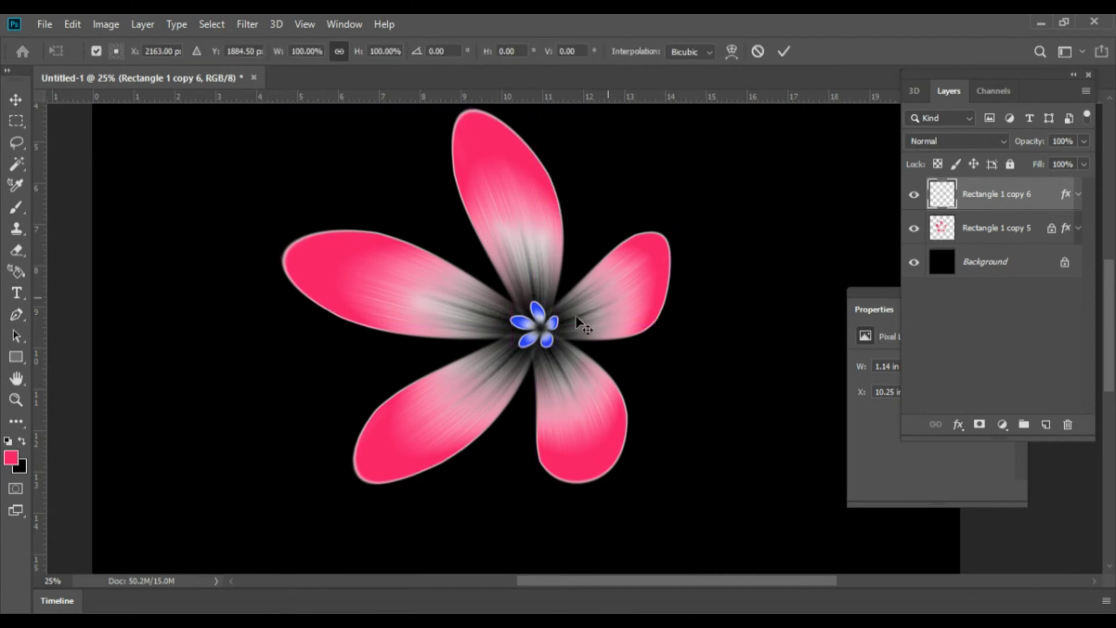
drag(557, 302, 571, 289)
key(Return)
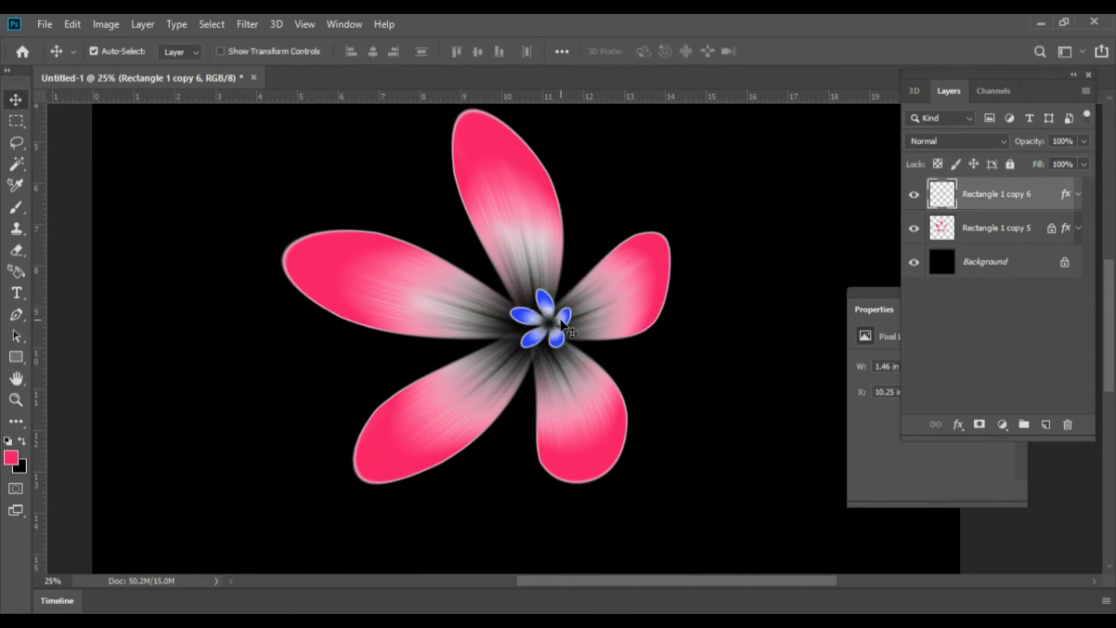
drag(552, 329, 545, 343)
key(Right)
key(Right)
key(Right)
key(Right)
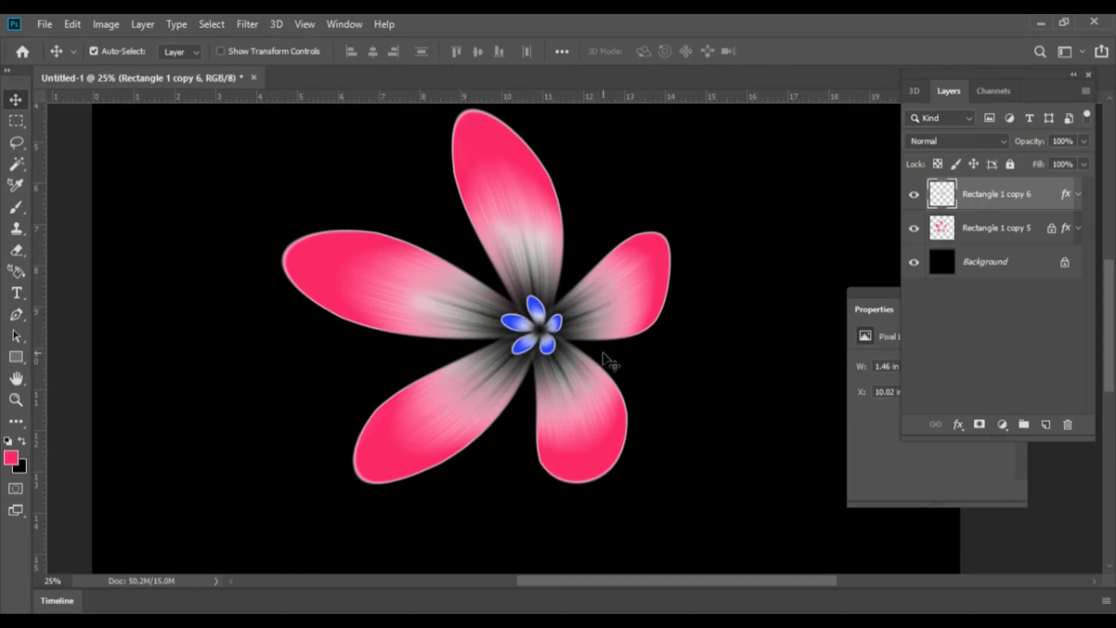
key(Right)
key(Right)
key(Right)
key(Right)
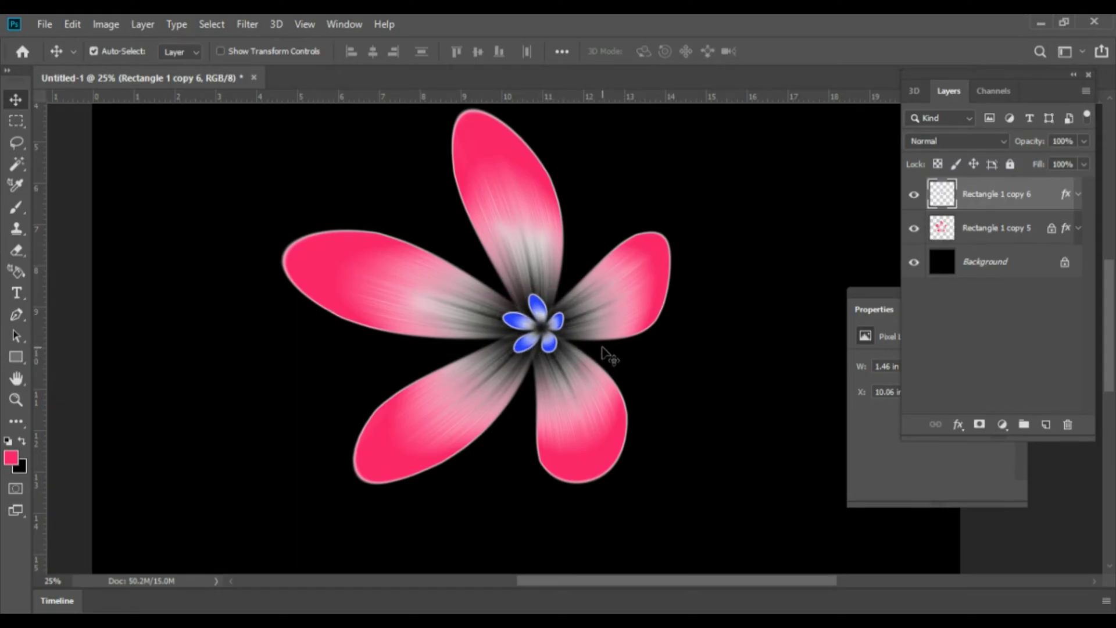
Add a new empty layer, Layer 1, at the top of the layer stack.
key(ctrl+minus)
click(1046, 424)
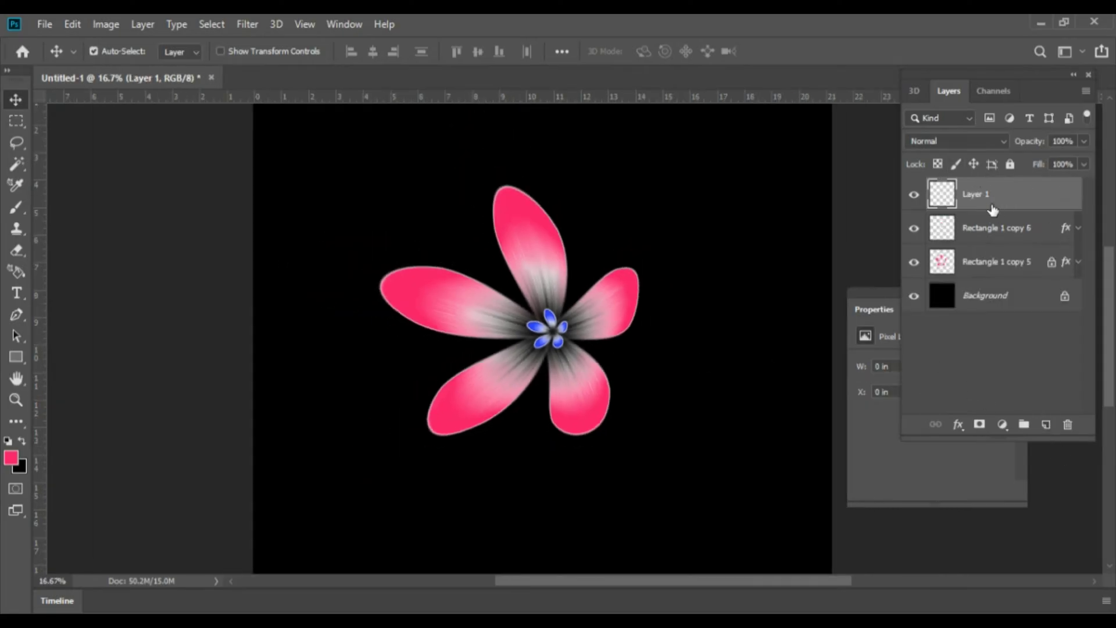
scroll(602, 355, up, 2)
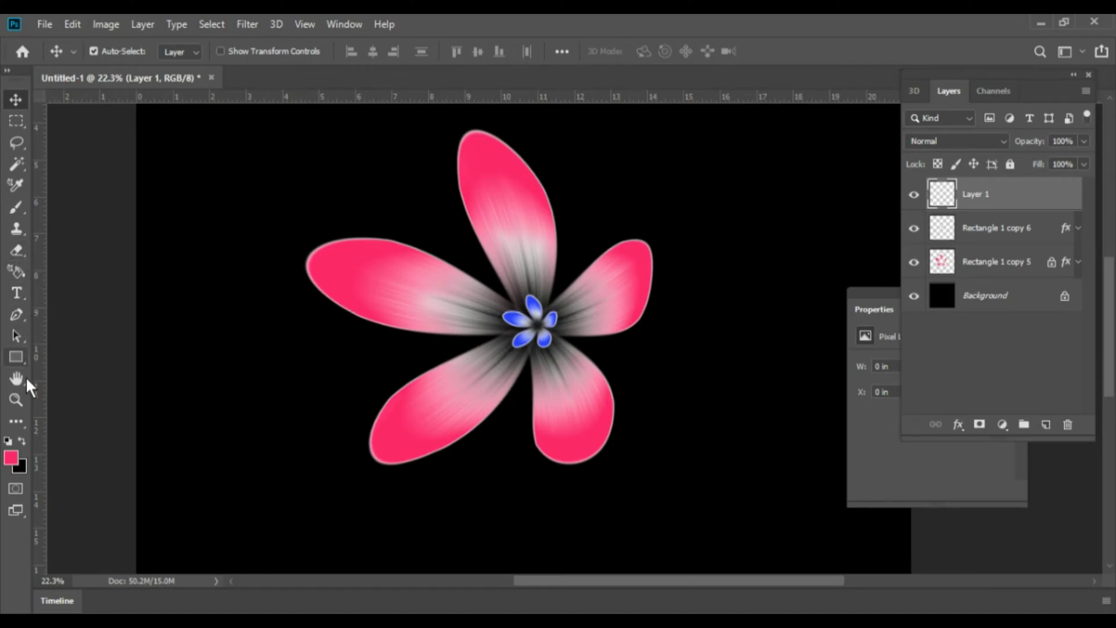
Draw a first curved stamen path from the flower centre toward the upper left.
click(16, 314)
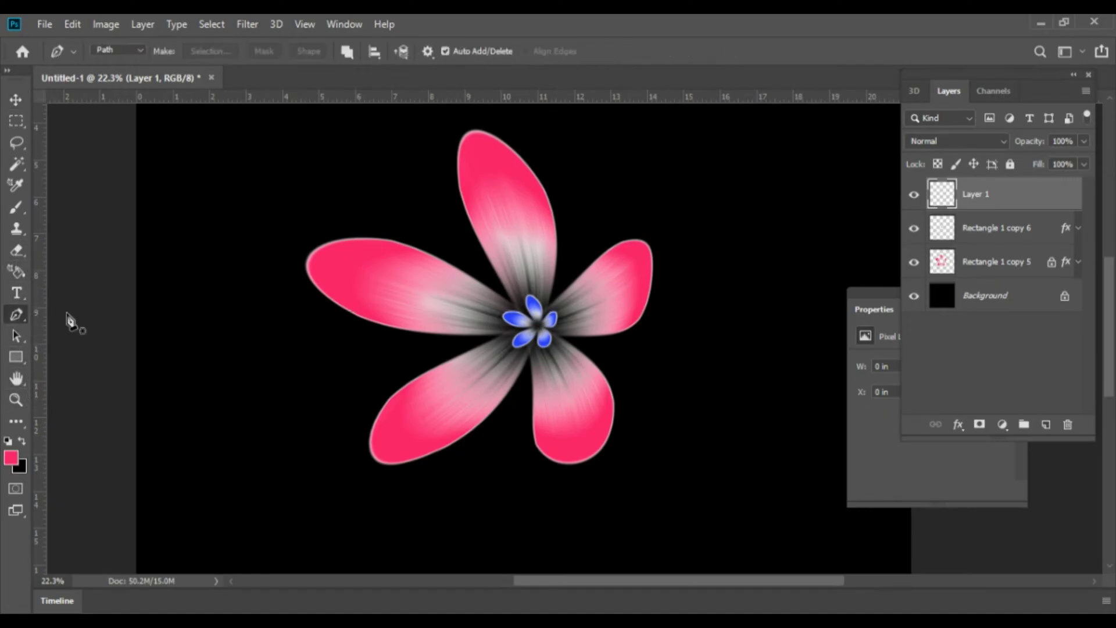
click(533, 323)
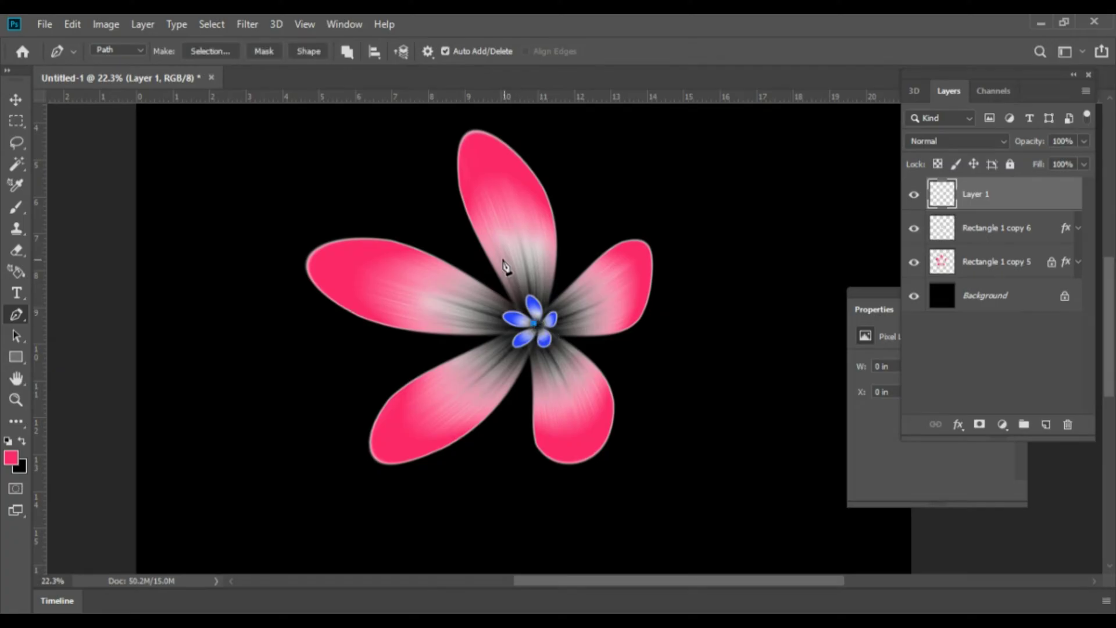
click(403, 190)
drag(462, 249, 483, 235)
scroll(503, 346, up, 5)
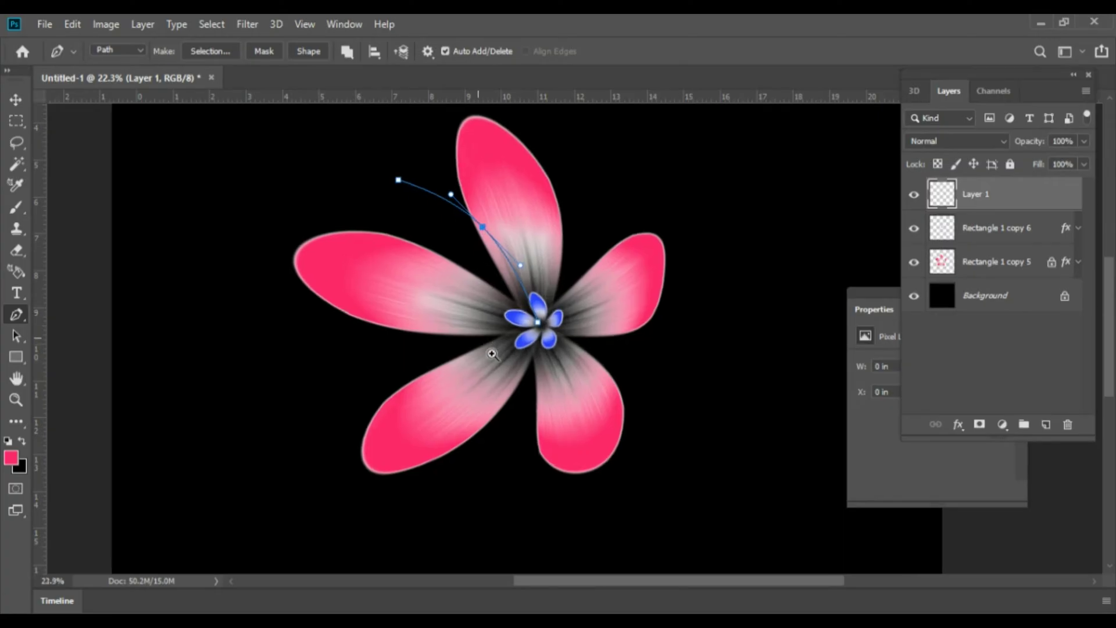
drag(507, 417, 511, 427)
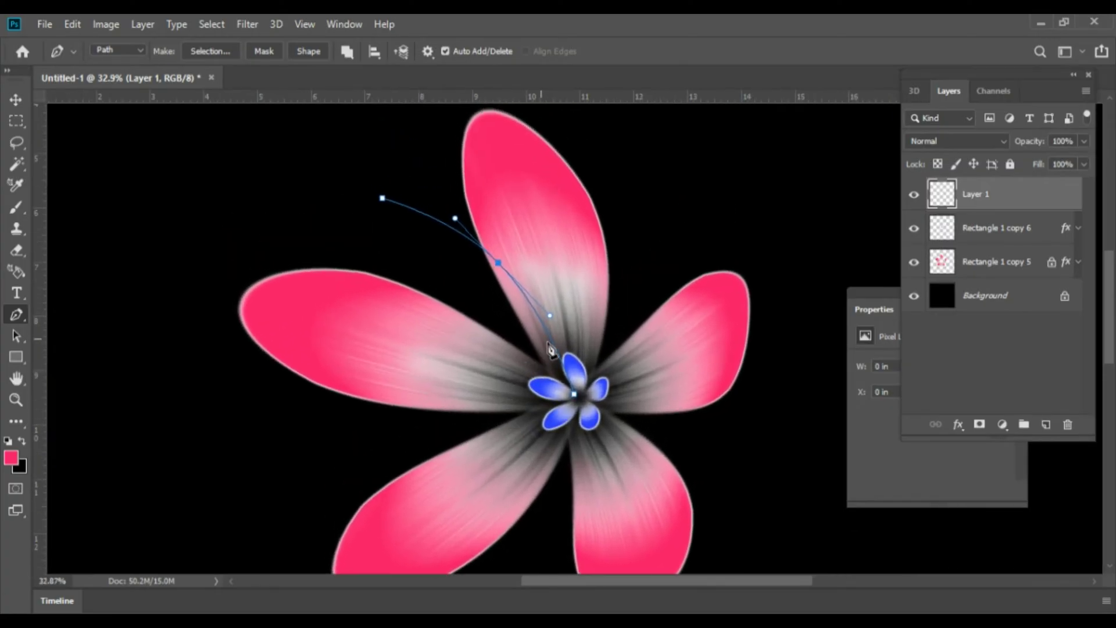
click(576, 399)
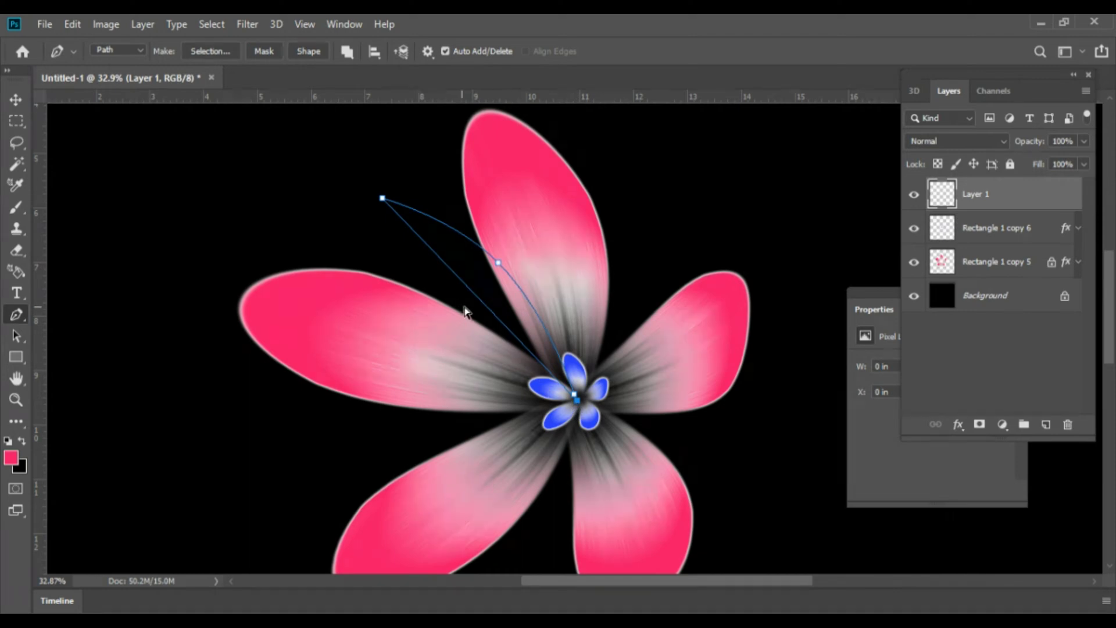
key(Escape)
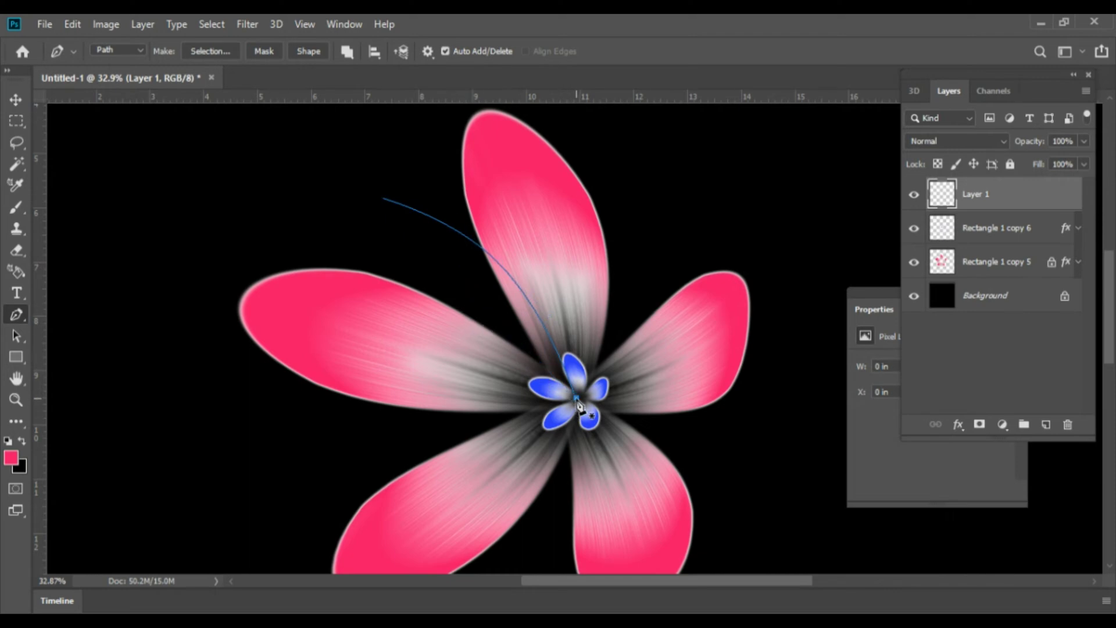
Draw a second curved stamen line from the centre up and to the left.
click(576, 398)
click(418, 294)
drag(466, 326, 495, 311)
ctrl+click(584, 401)
click(576, 398)
ctrl+click(592, 409)
Draw a curved stamen line from the centre up into the top petal.
click(579, 396)
click(533, 215)
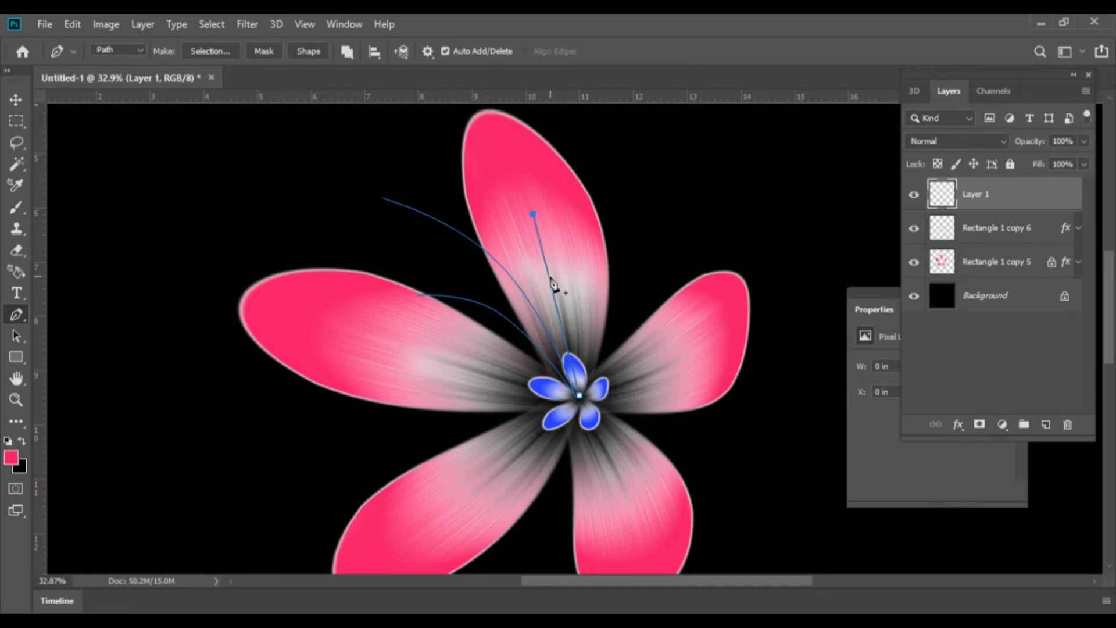
drag(552, 280, 565, 280)
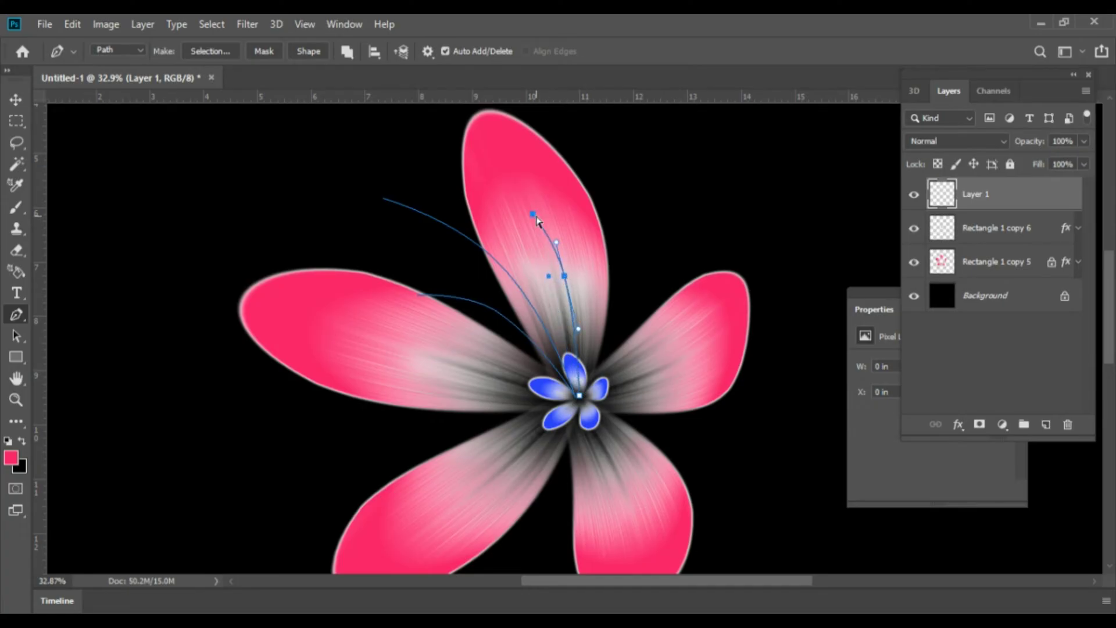
drag(533, 215, 514, 172)
Reshape the left stamen curve and extend its end further left.
ctrl+click(452, 301)
drag(496, 316, 504, 328)
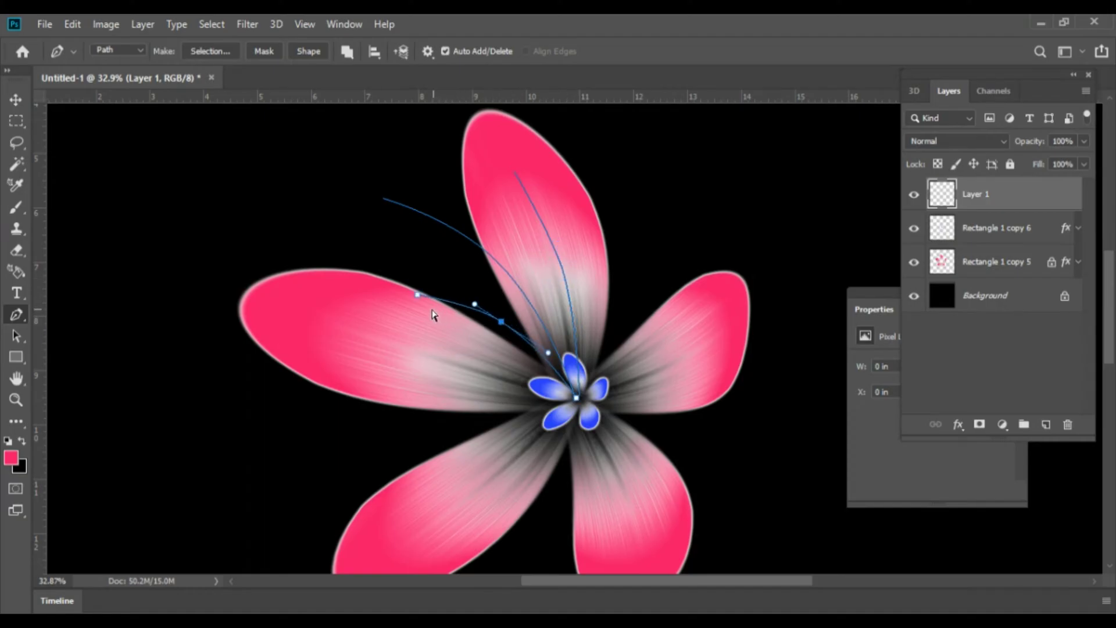
ctrl+drag(417, 296, 386, 300)
ctrl+click(581, 409)
Draw a curved stamen line toward the upper-right petal.
click(583, 400)
drag(608, 300, 621, 234)
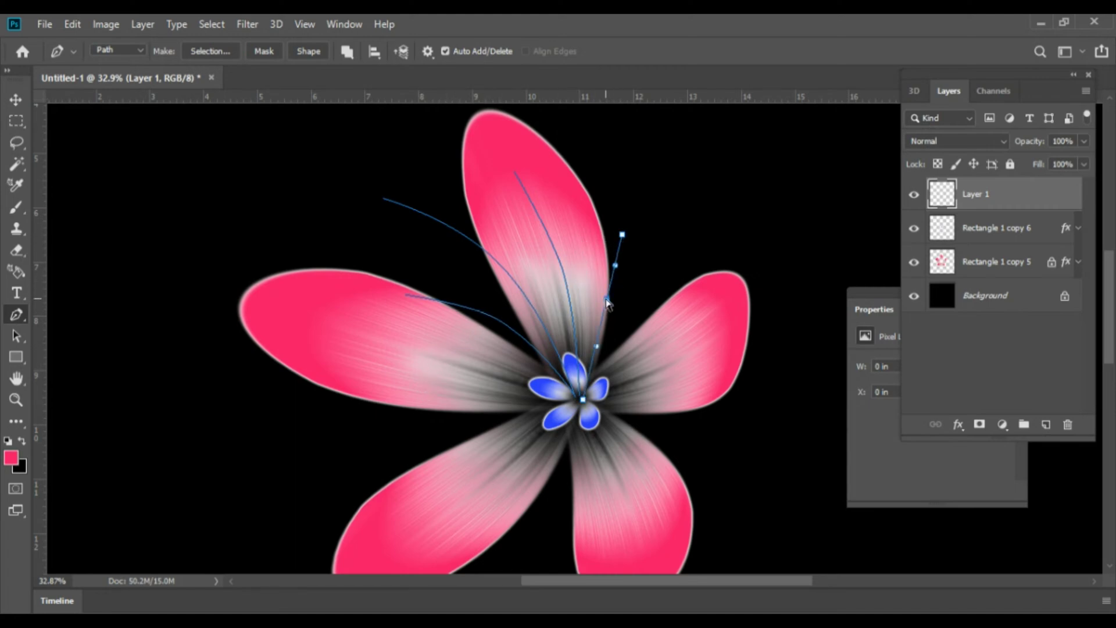
scroll(608, 433, up, 2)
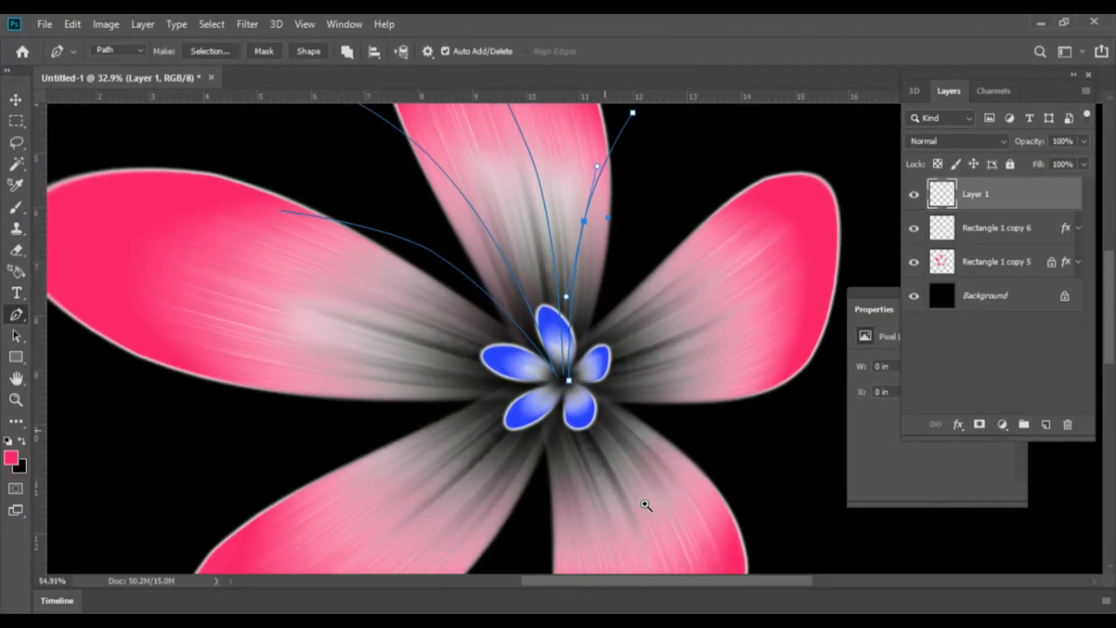
Move the stamens' shared base anchor into the blue centre.
drag(566, 378, 553, 376)
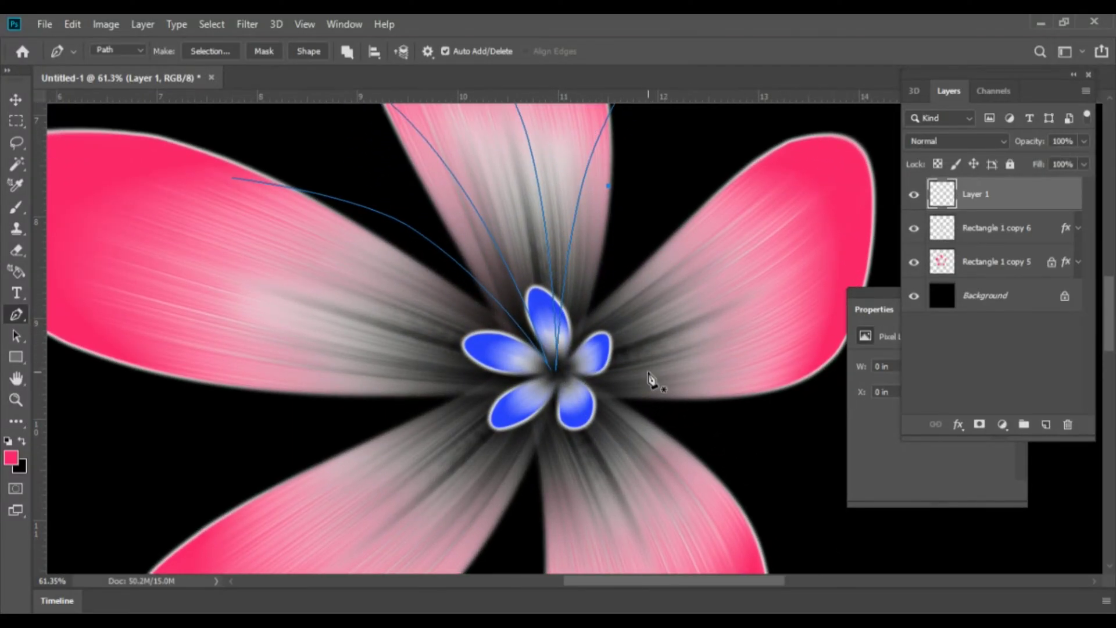
scroll(669, 371, down, 2)
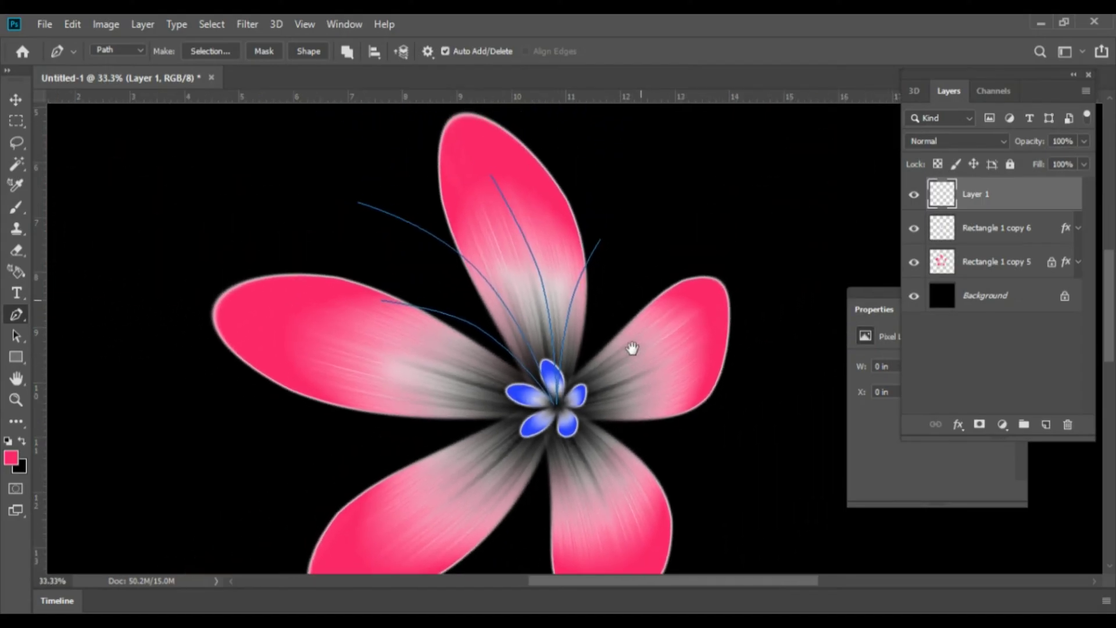
scroll(630, 349, up, 1)
scroll(634, 407, up, 2)
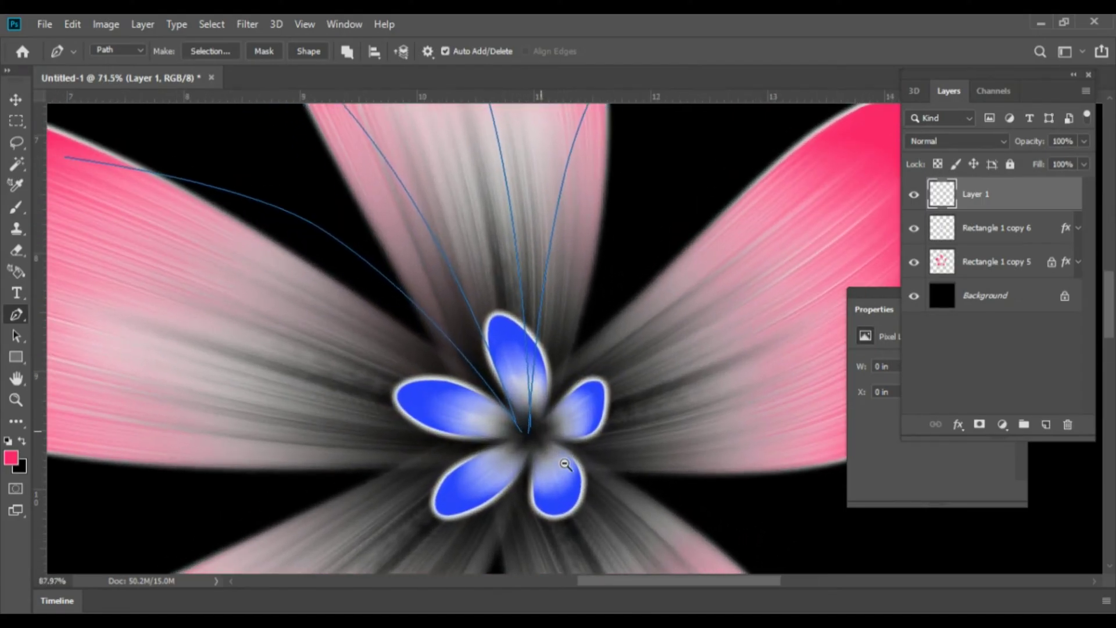
scroll(524, 421, up, 1)
ctrl+click(519, 427)
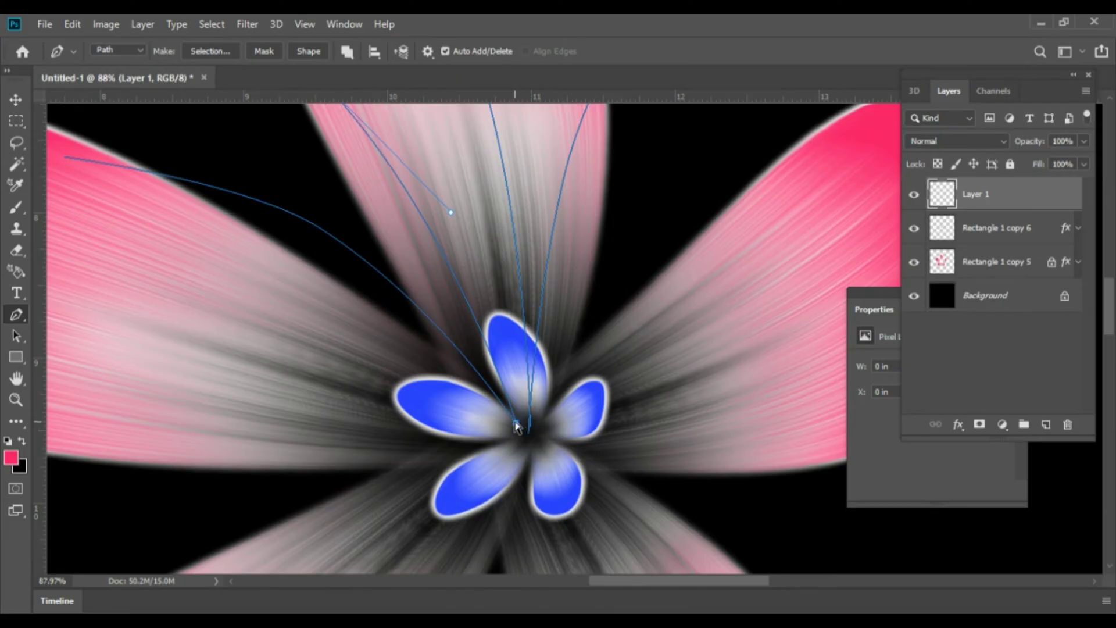
drag(515, 426, 525, 429)
ctrl+click(531, 427)
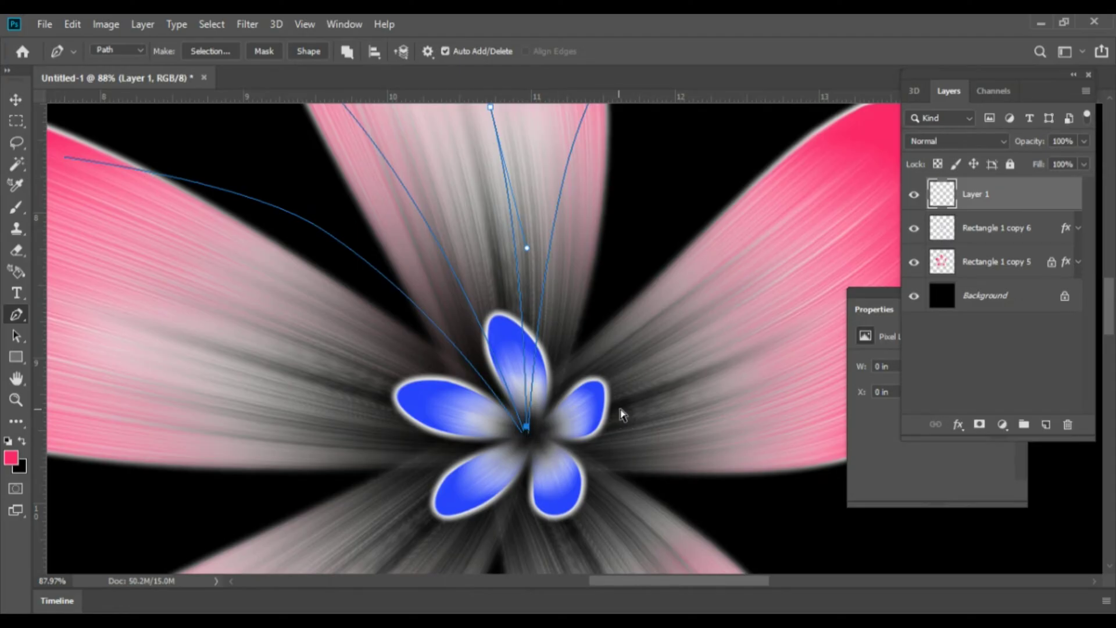
Extend the right stamen's tip up and right, then marquee-select all the curved paths.
scroll(617, 406, down, 3)
scroll(600, 285, up, 2)
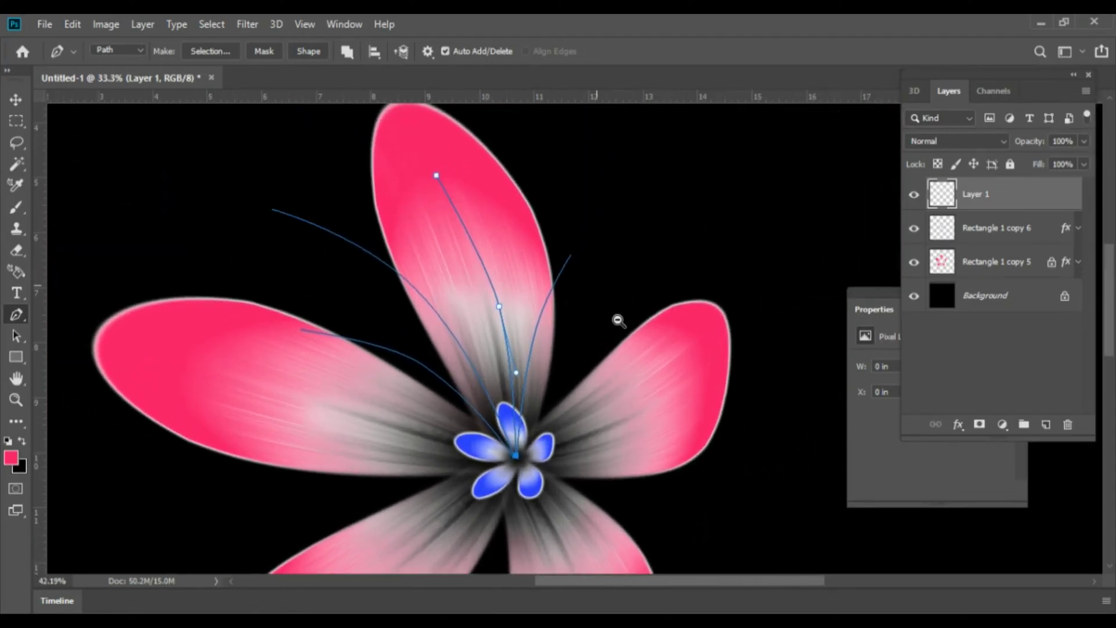
scroll(618, 319, up, 1)
ctrl+click(569, 252)
drag(570, 253, 594, 238)
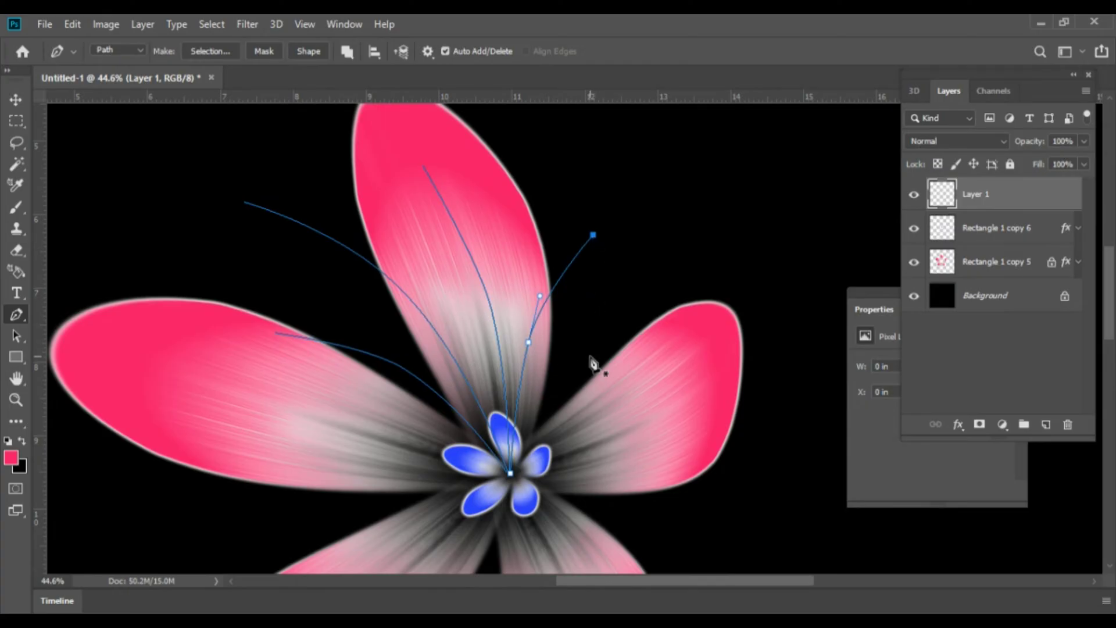
scroll(572, 340, down, 1)
mouse_move(305, 219)
mouse_down()
mouse_move(592, 419)
mouse_move(612, 450)
mouse_up()
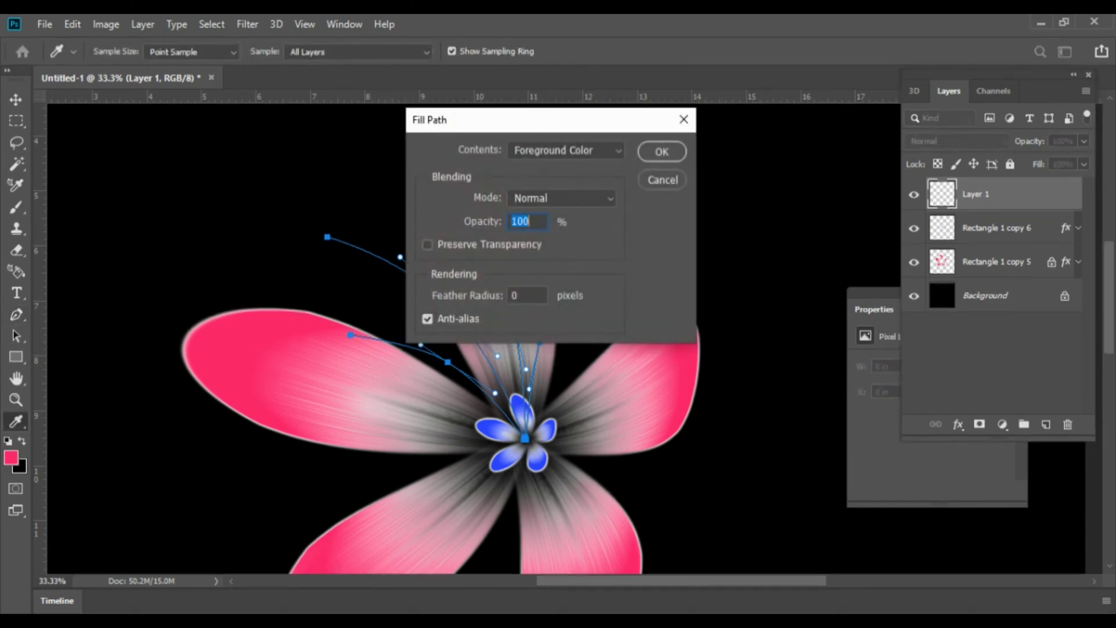
Switch to the Brush tool and make the brush smaller, undoing the test strokes.
click(662, 180)
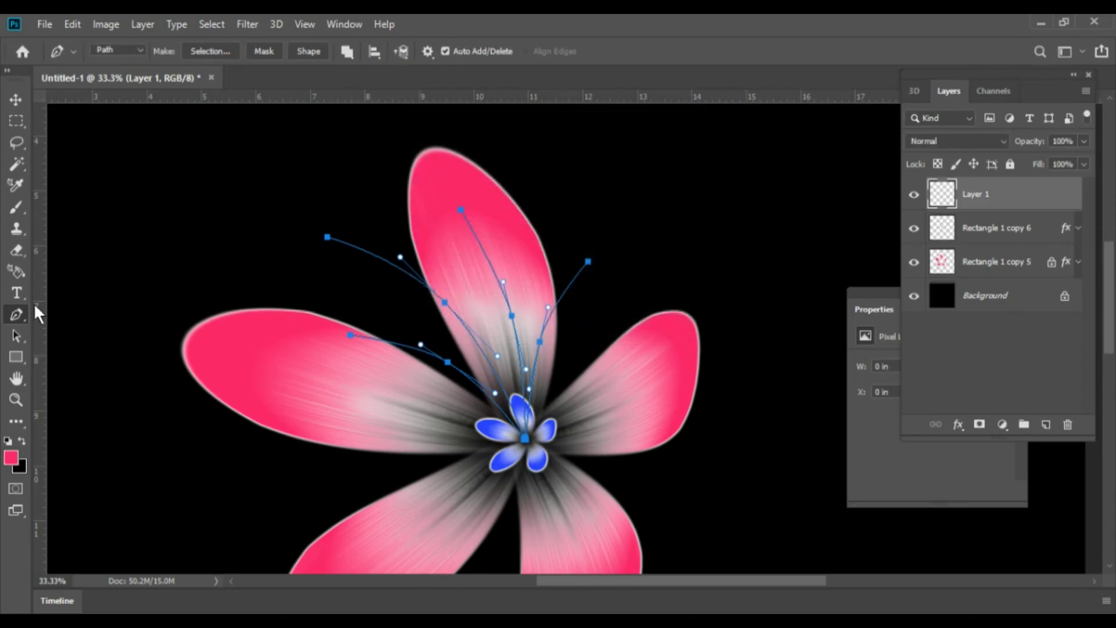
click(22, 208)
click(70, 207)
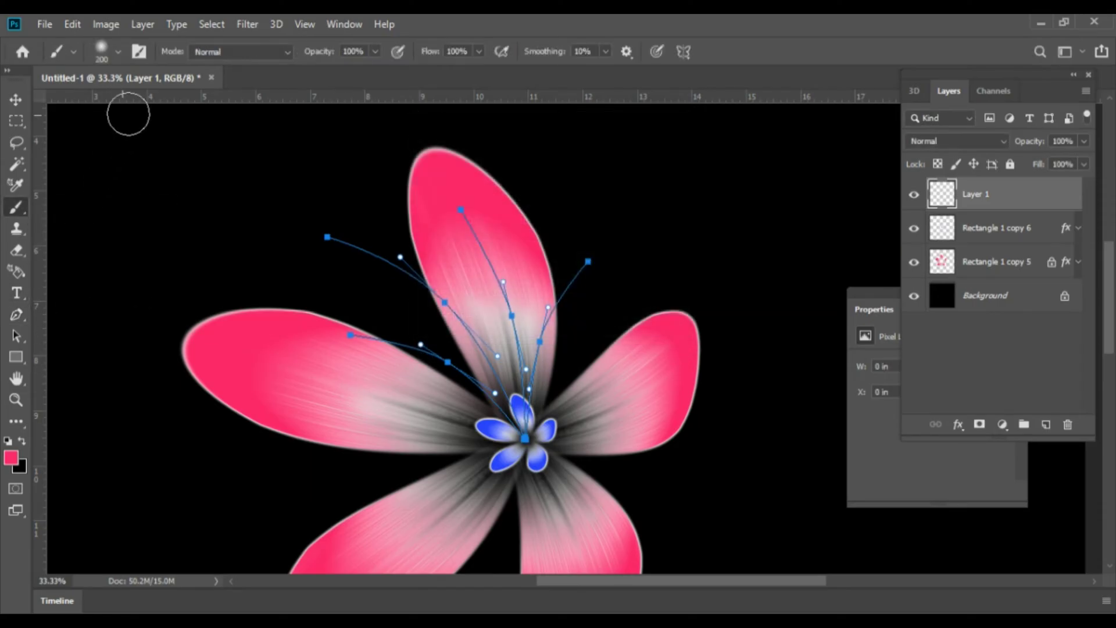
click(229, 189)
key(ctrl+z)
click(119, 52)
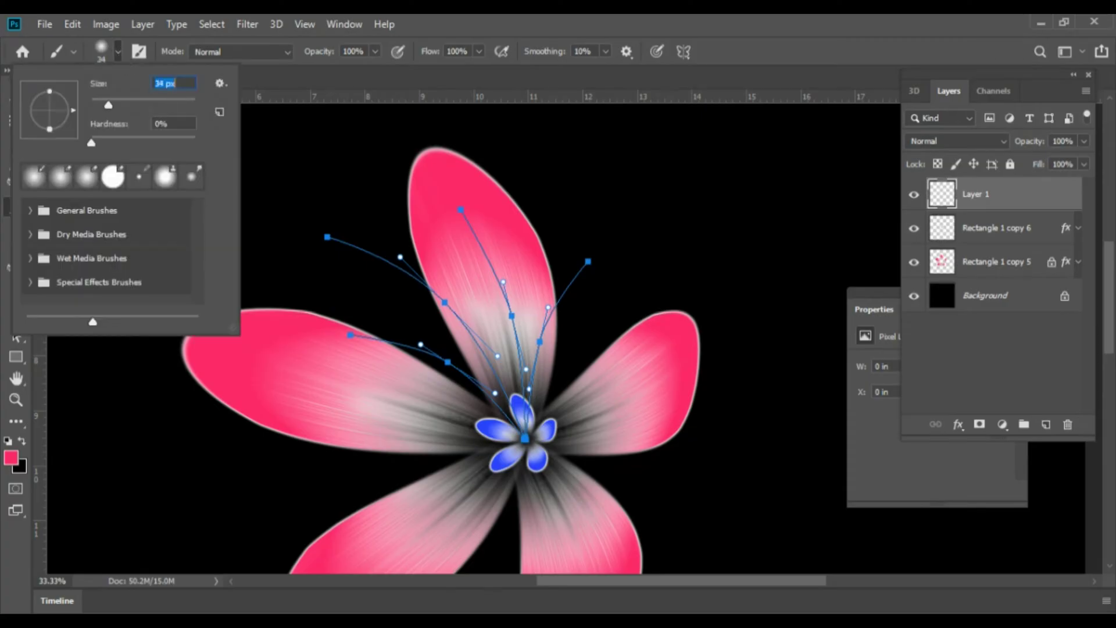
mouse_move(299, 150)
mouse_down()
mouse_move(271, 222)
mouse_move(377, 150)
mouse_up()
key(ctrl+z)
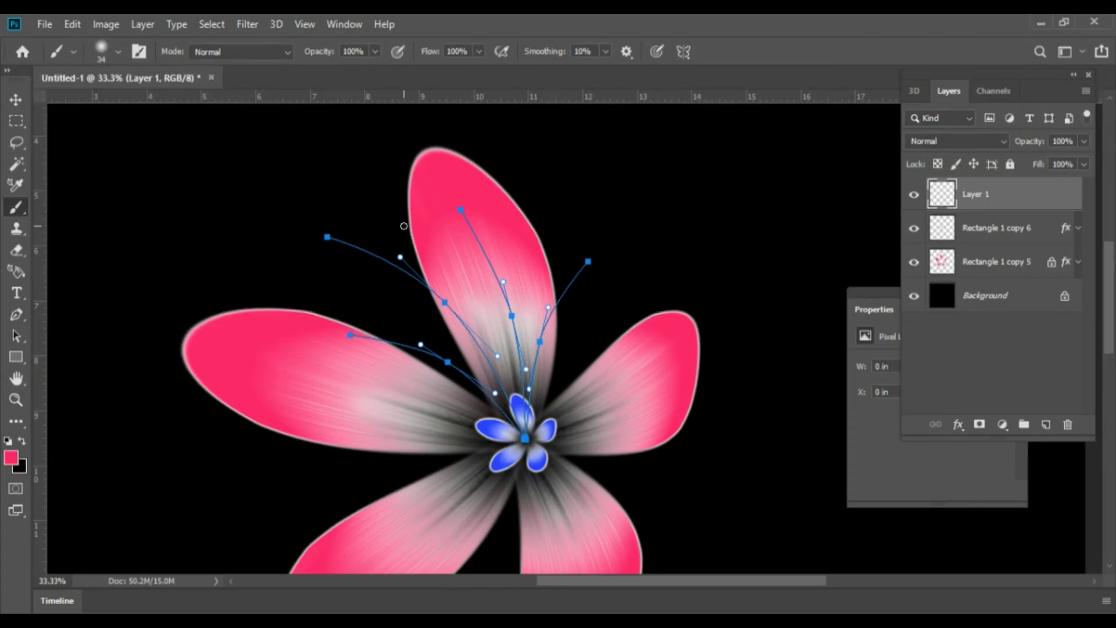
drag(230, 248, 233, 298)
key(ctrl+z)
drag(323, 151, 271, 289)
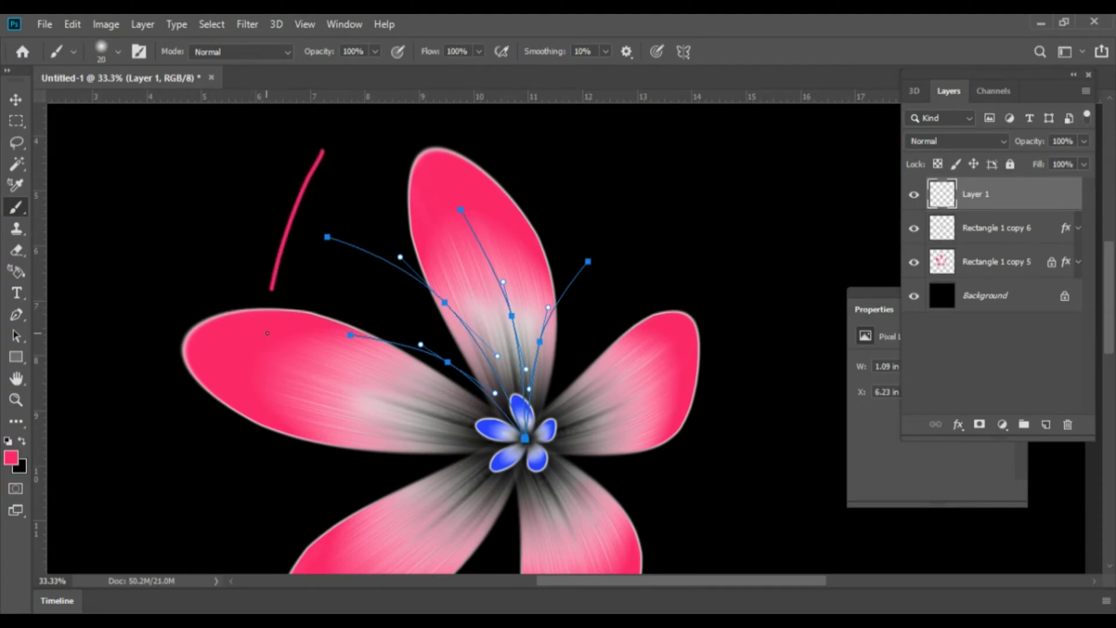
key(ctrl+z)
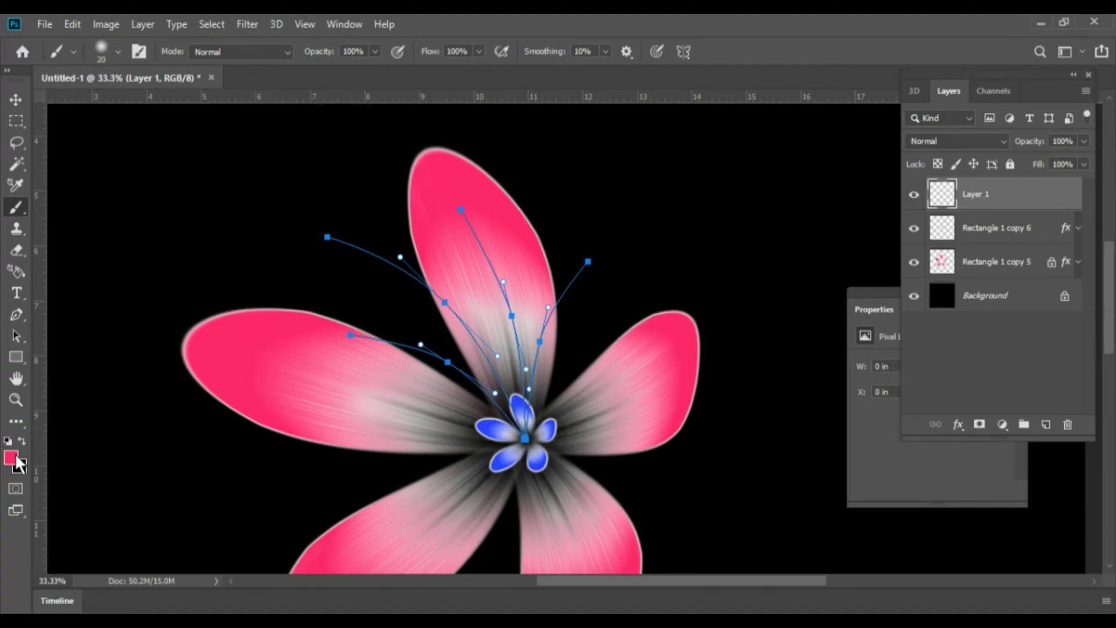
Set the foreground colour to white, #ffffff.
click(17, 458)
text(ffffff)
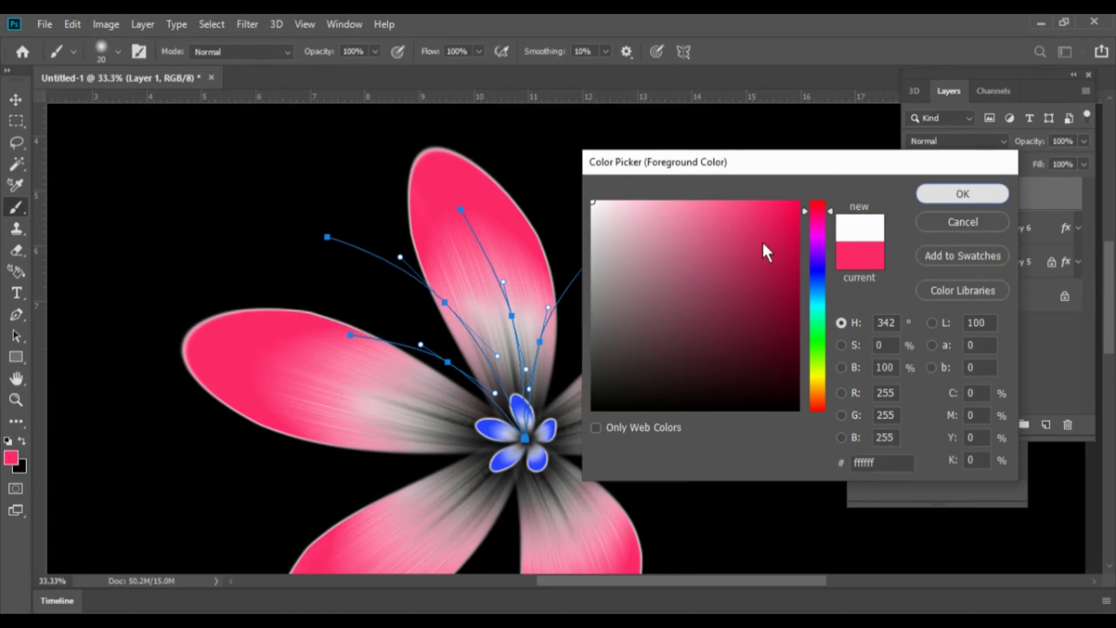
key(Return)
Stroke the curved paths with the white brush and hide the path outlines.
key(p)
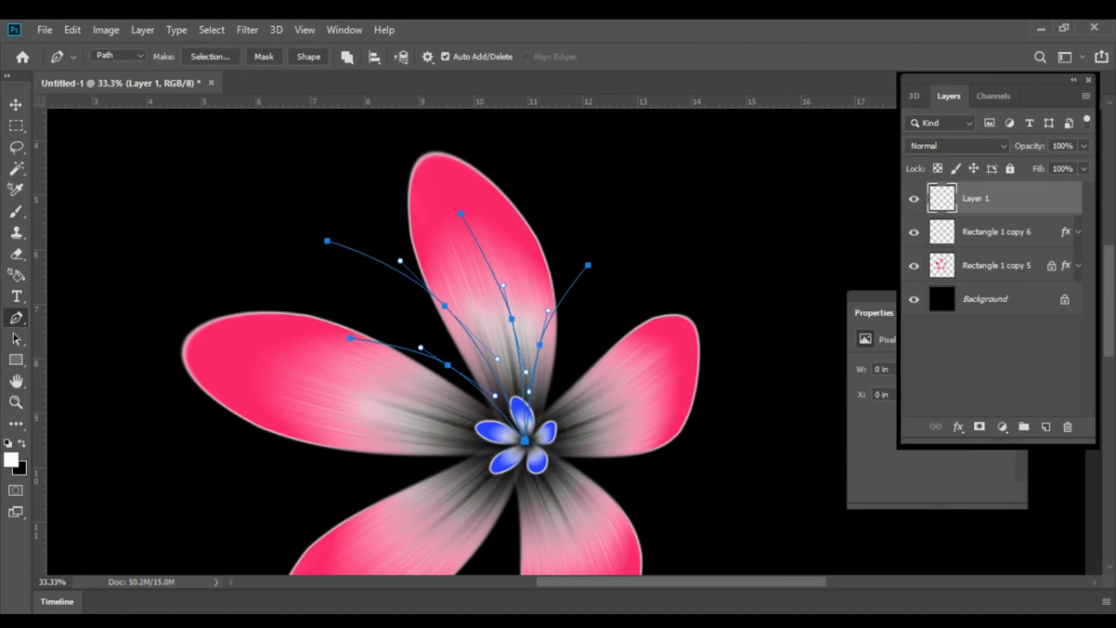
right_click(497, 308)
click(523, 341)
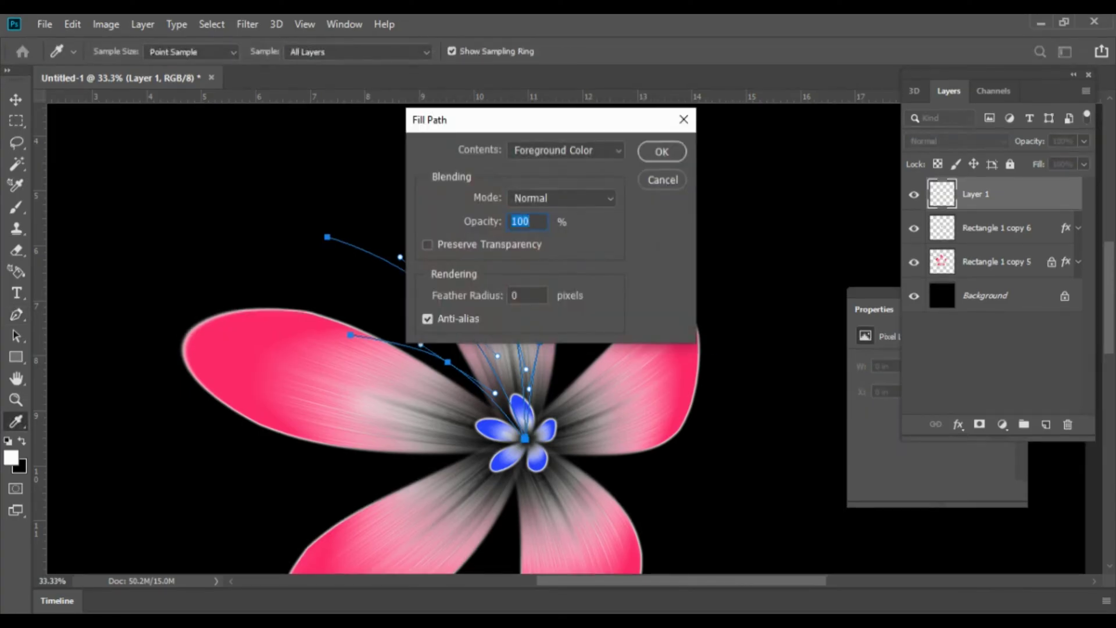
key(Escape)
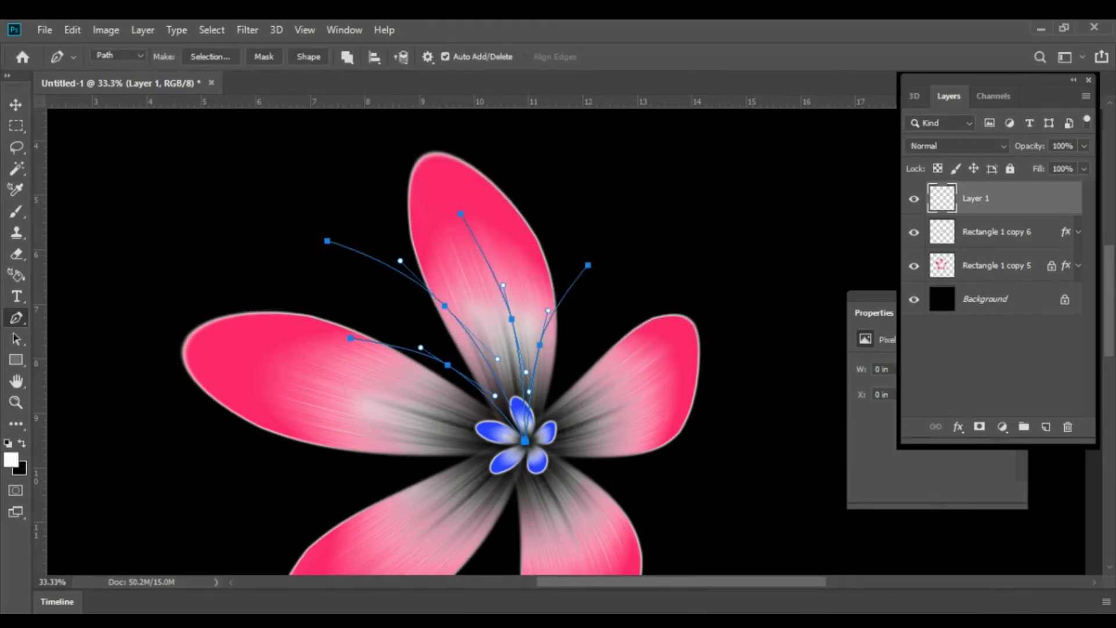
right_click(613, 311)
click(628, 356)
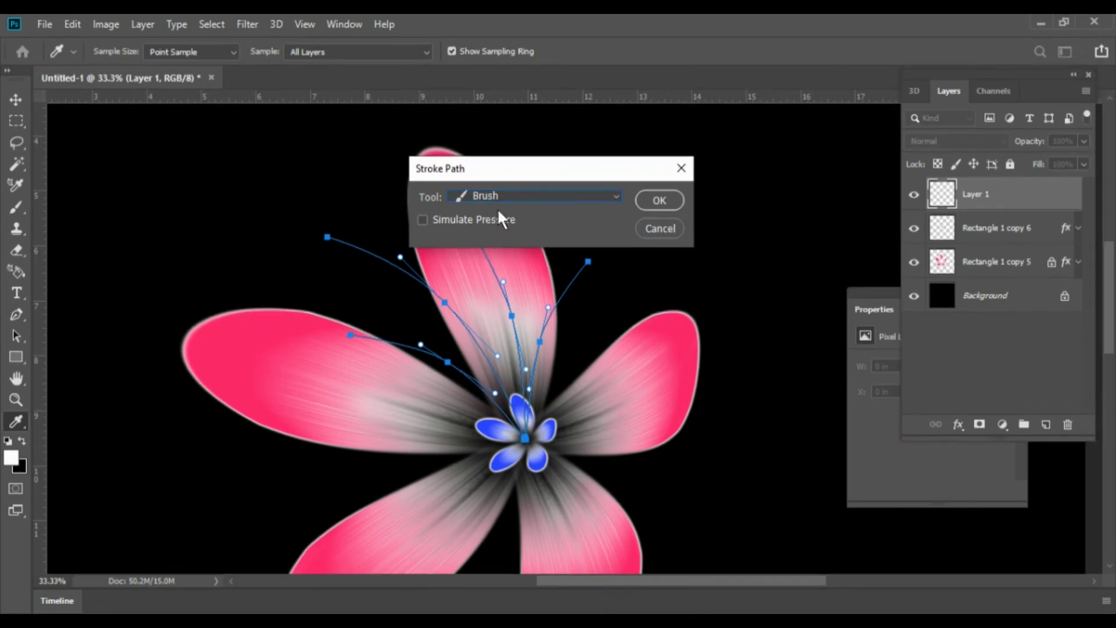
click(664, 198)
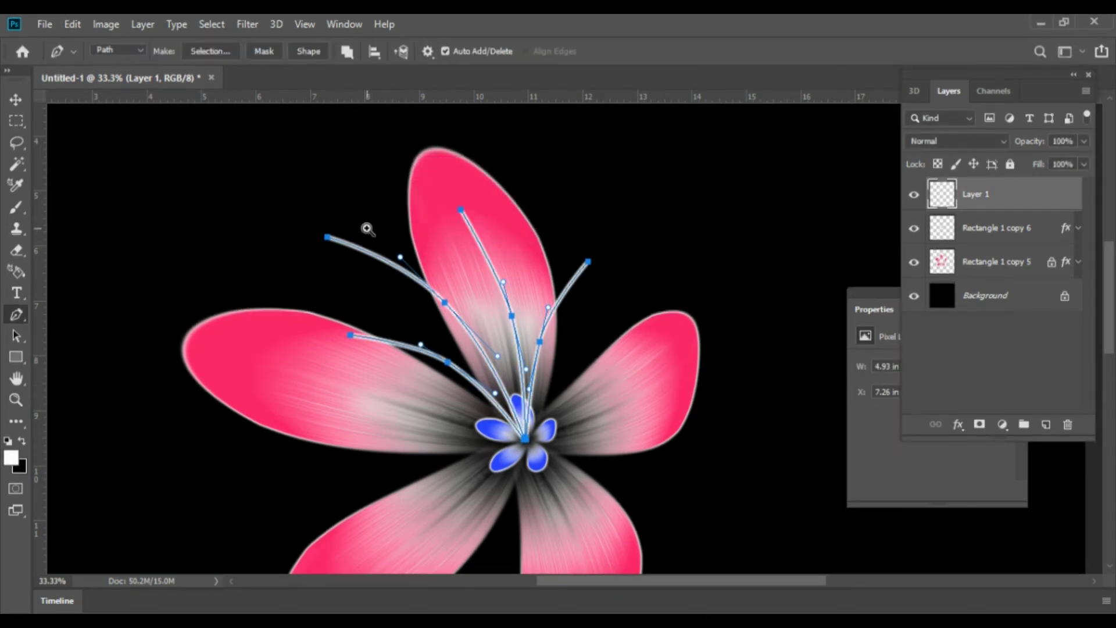
scroll(444, 309, up, 3)
key(Return)
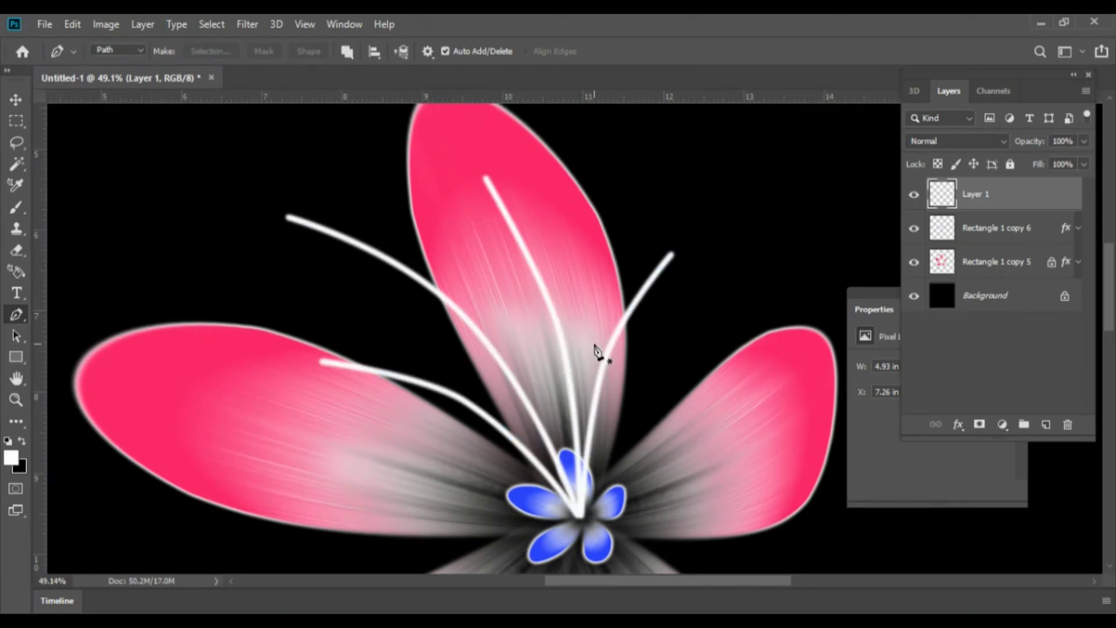
scroll(598, 352, down, 1)
scroll(593, 361, down, 1)
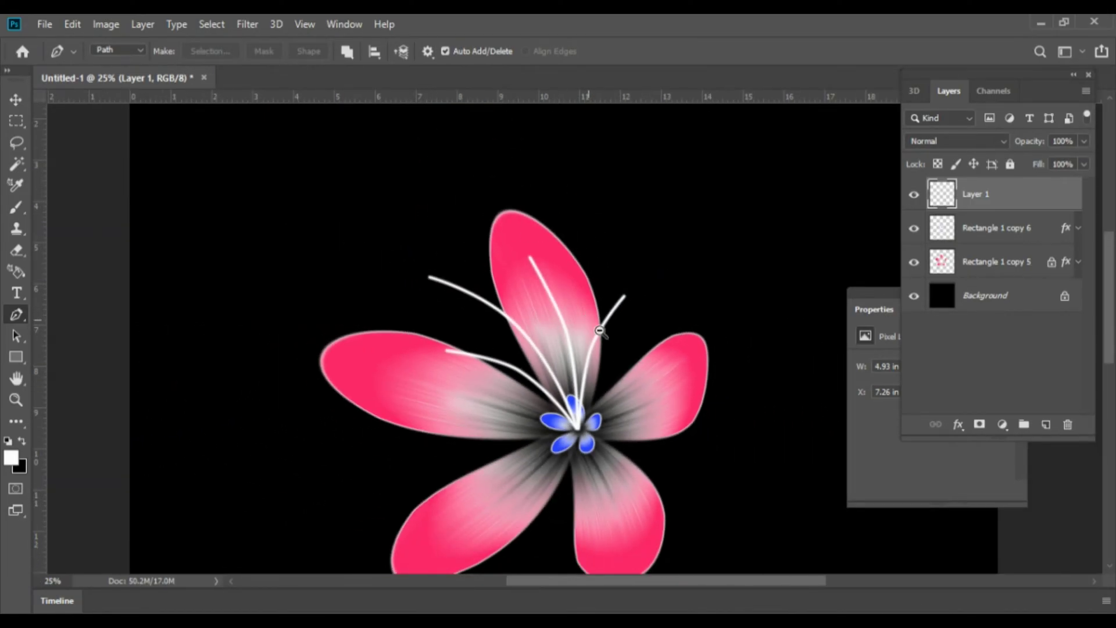
scroll(599, 356, up, 2)
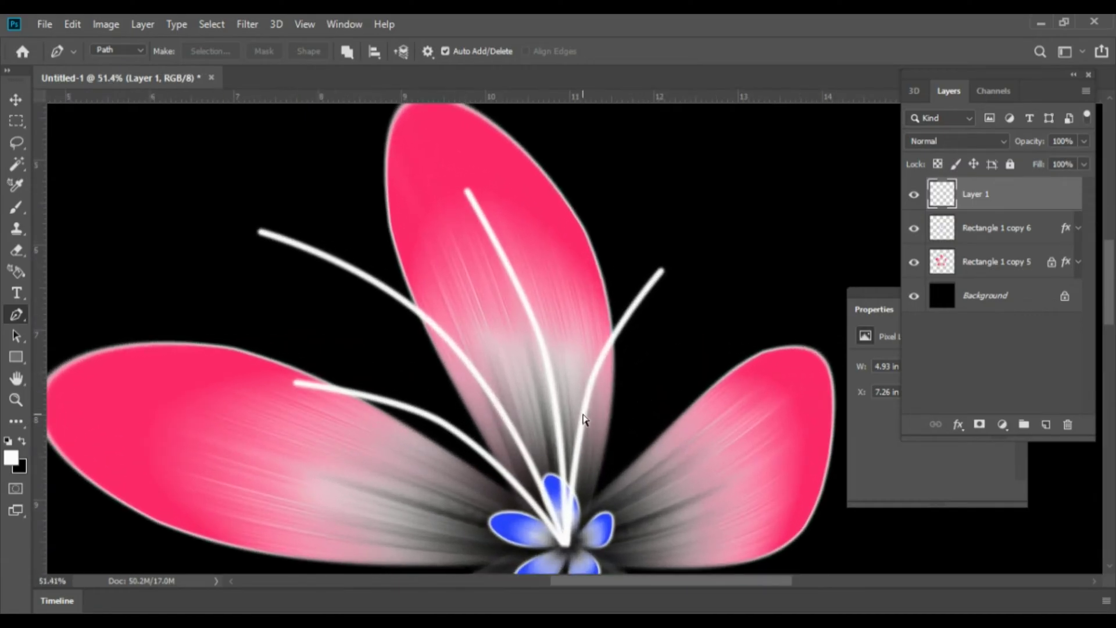
Draw a white ellipse and move it onto the right stamen's tip.
click(17, 357)
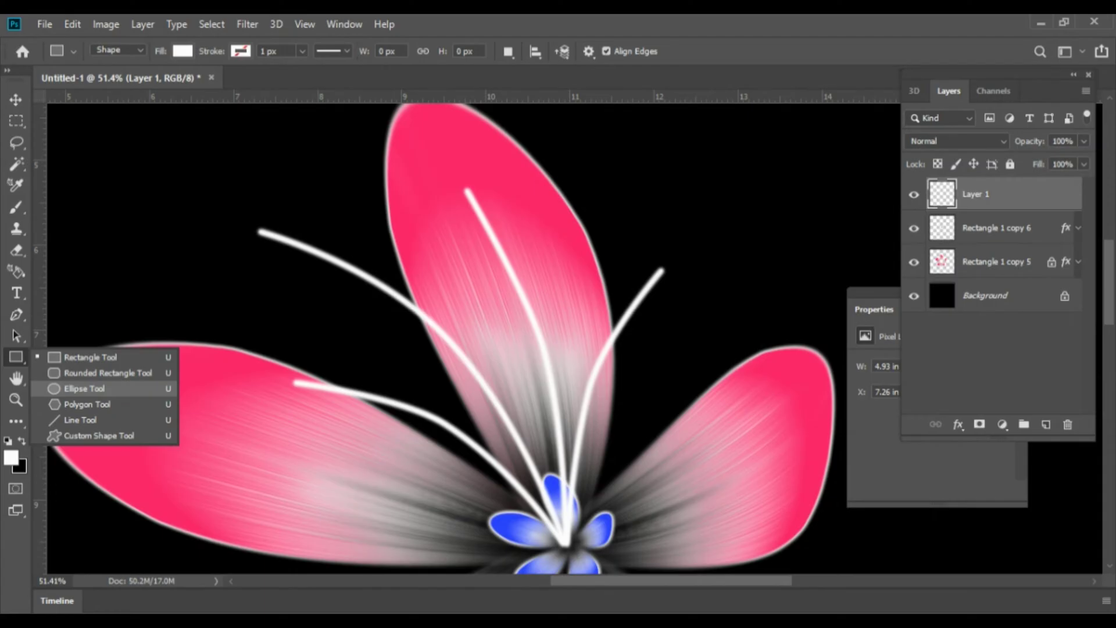
click(75, 388)
drag(666, 246, 702, 281)
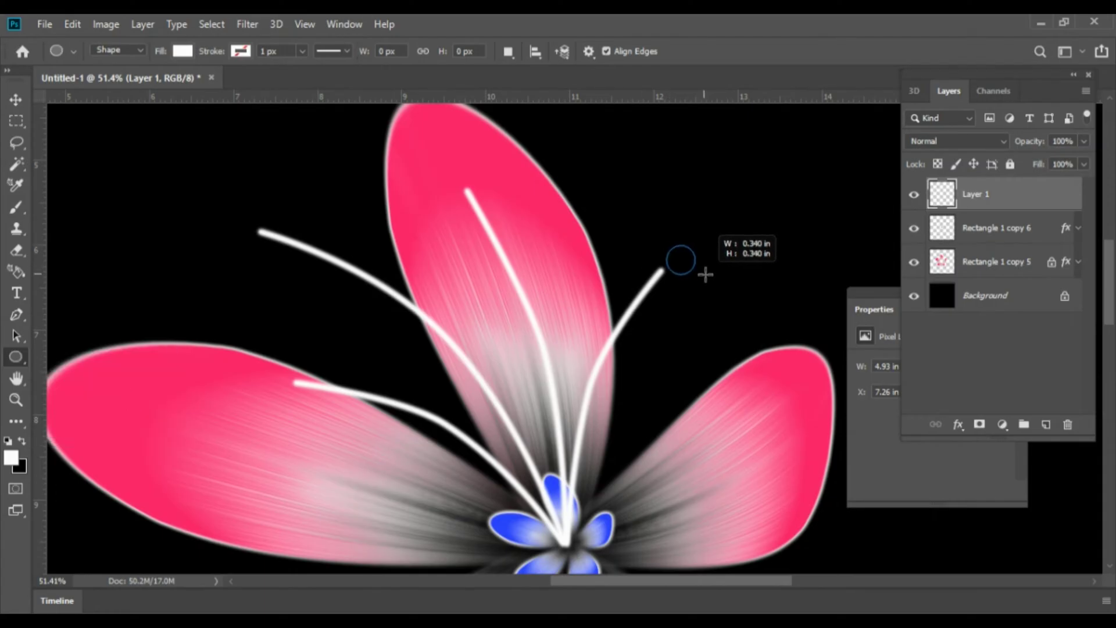
scroll(720, 297, up, 2)
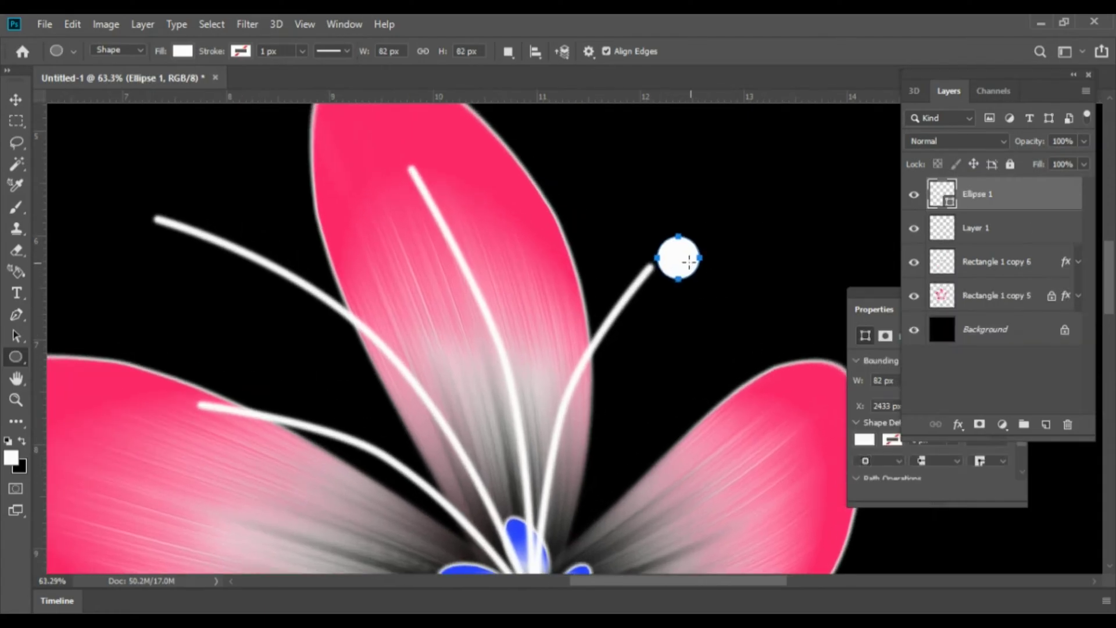
key(v)
mouse_move(698, 269)
mouse_down()
mouse_move(416, 160)
mouse_move(145, 207)
mouse_move(183, 403)
mouse_up()
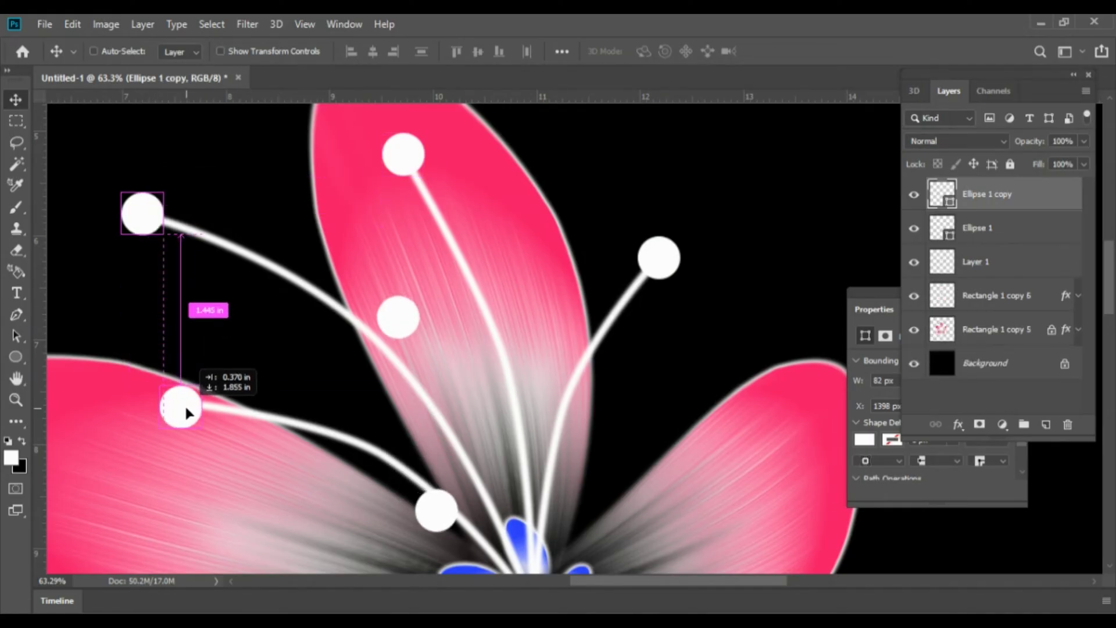
Delete the extra circle copies, keep only Ellipse 1, and start shrinking it.
key(ctrl)
scroll(567, 403, down, 2)
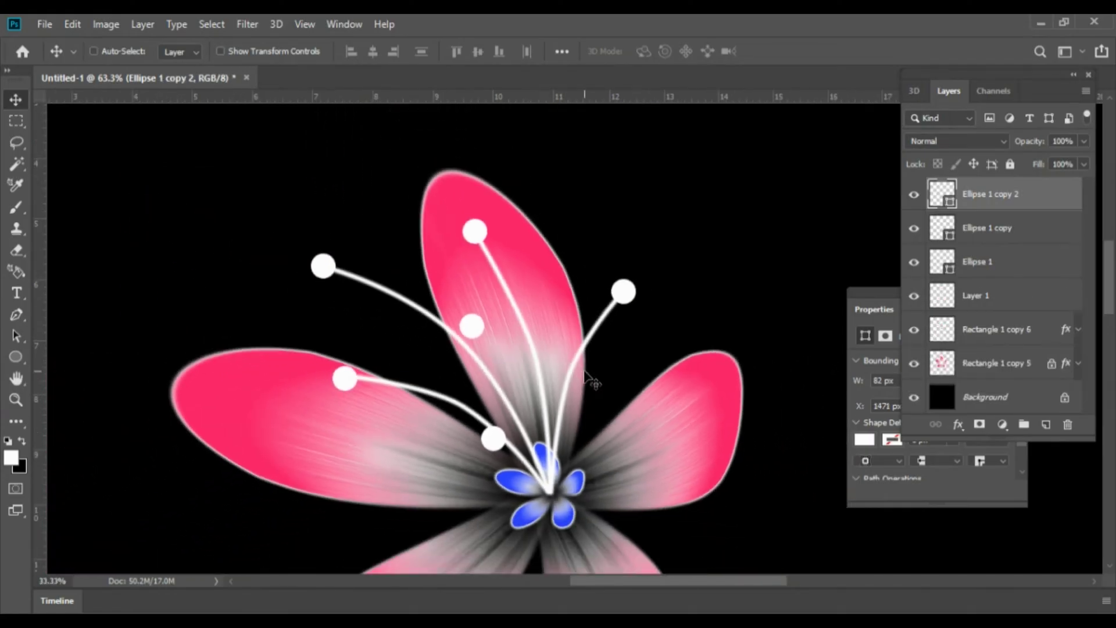
scroll(633, 383, down, 1)
scroll(630, 374, down, 1)
scroll(618, 363, up, 2)
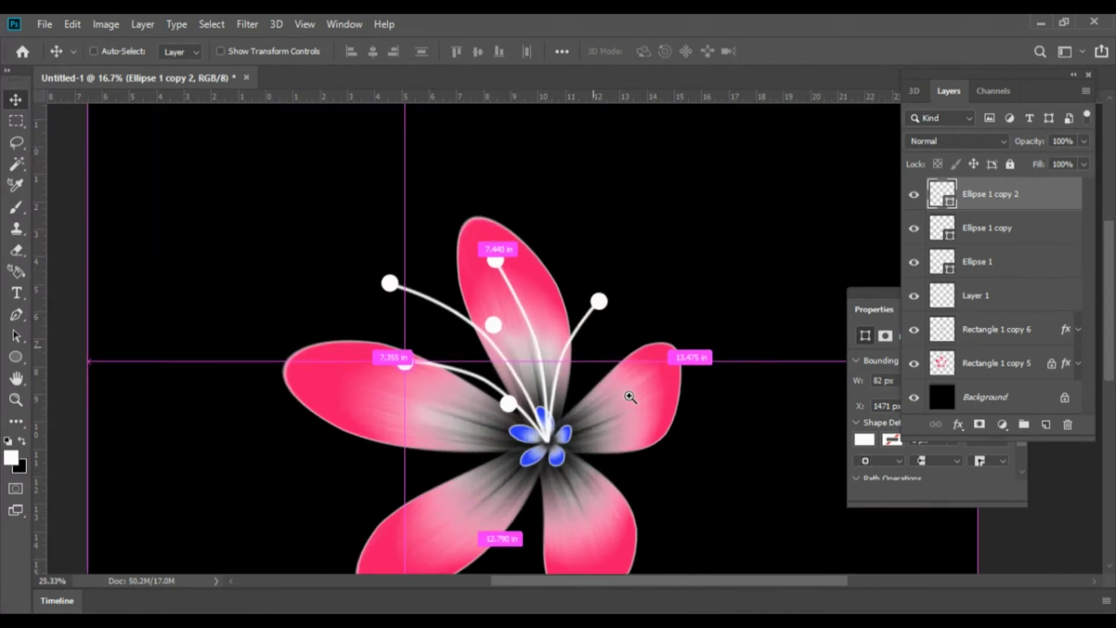
scroll(628, 393, up, 2)
key(Delete)
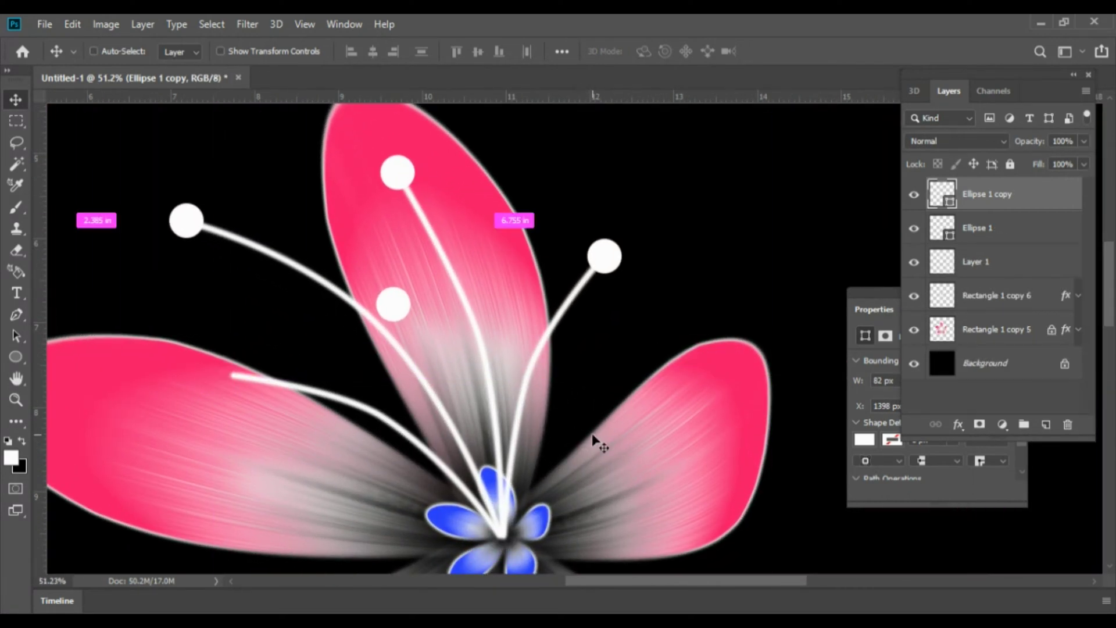
key(Delete)
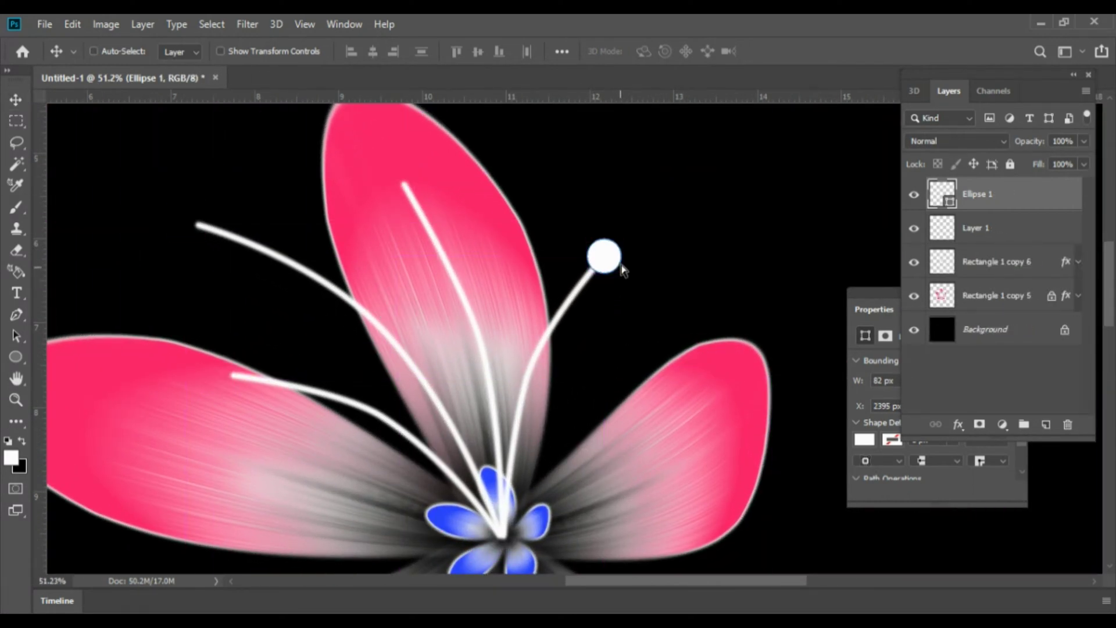
key(ctrl+t)
drag(621, 238, 608, 250)
Scale the white stamen-tip dot down evenly to about 72%.
scroll(645, 267, up, 5)
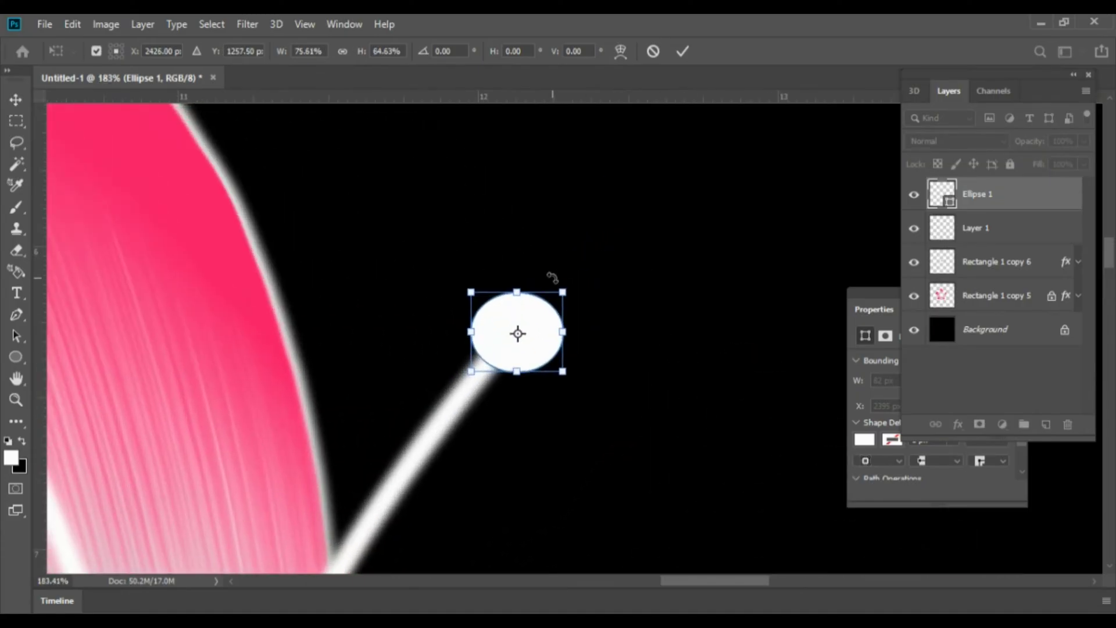
key(Escape)
key(ctrl+t)
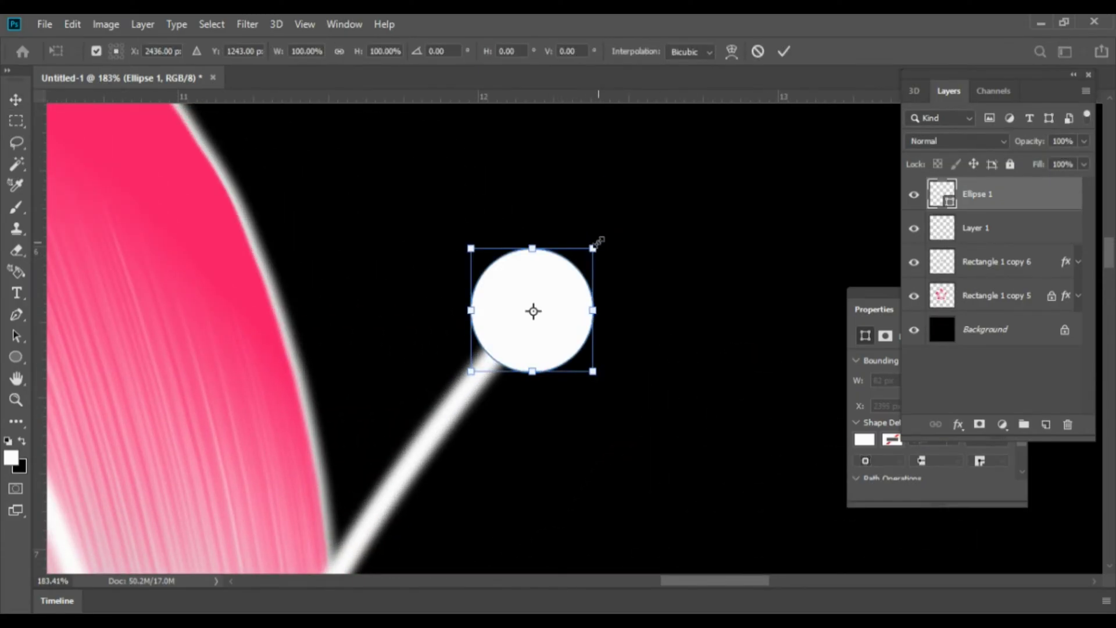
drag(598, 241, 578, 290)
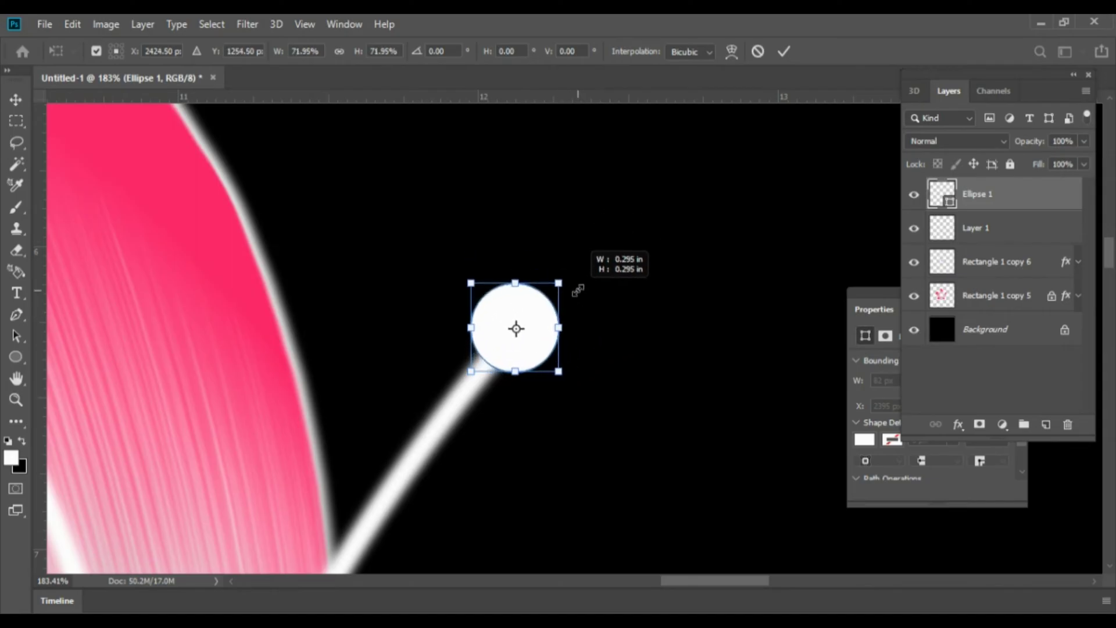
key(Return)
scroll(598, 377, down, 3)
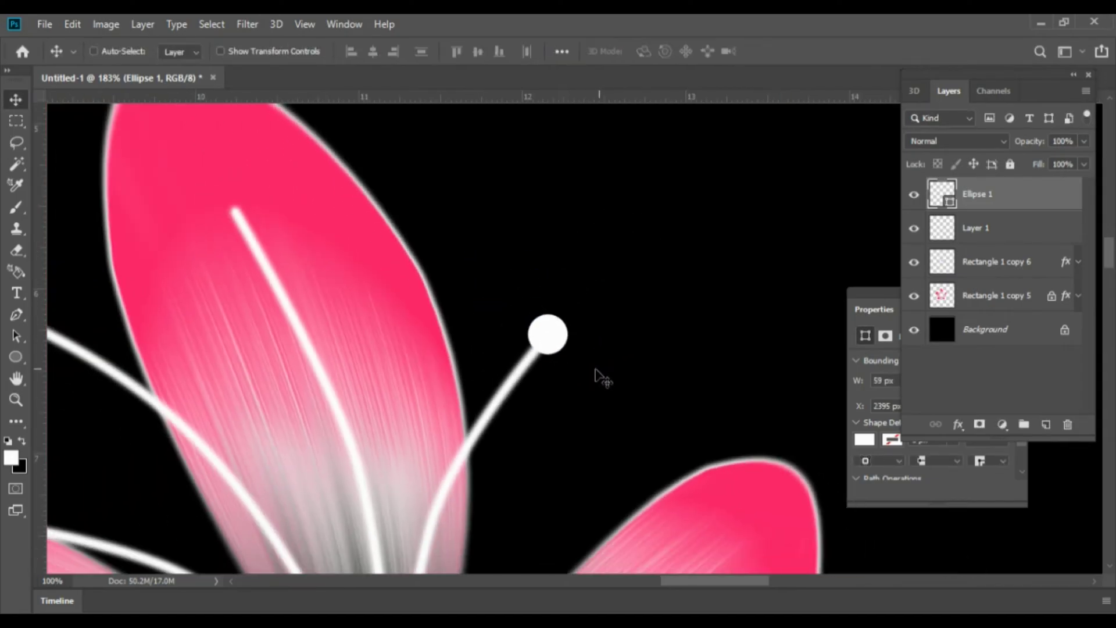
scroll(576, 392, down, 1)
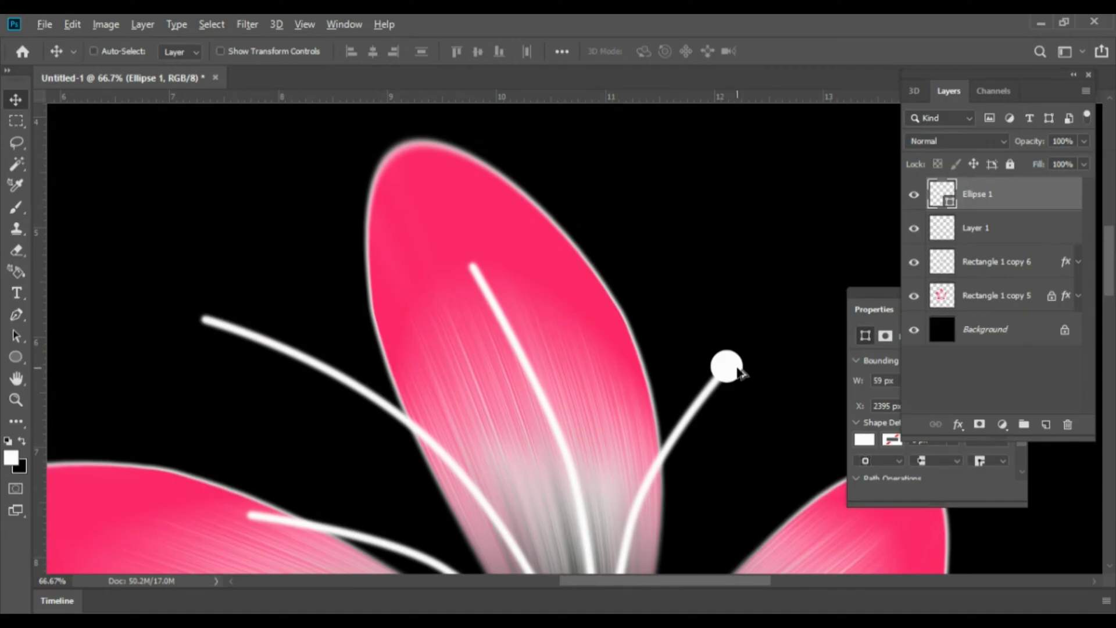
Place copies of the dot on the remaining stamen tips, including the upper-left one.
mouse_move(742, 373)
mouse_down()
mouse_move(466, 239)
mouse_move(467, 256)
mouse_move(233, 338)
mouse_move(184, 312)
mouse_up()
mouse_move(281, 399)
mouse_down()
mouse_move(435, 187)
mouse_move(460, 241)
mouse_up()
mouse_move(348, 169)
mouse_down()
mouse_move(358, 163)
mouse_move(402, 365)
mouse_up()
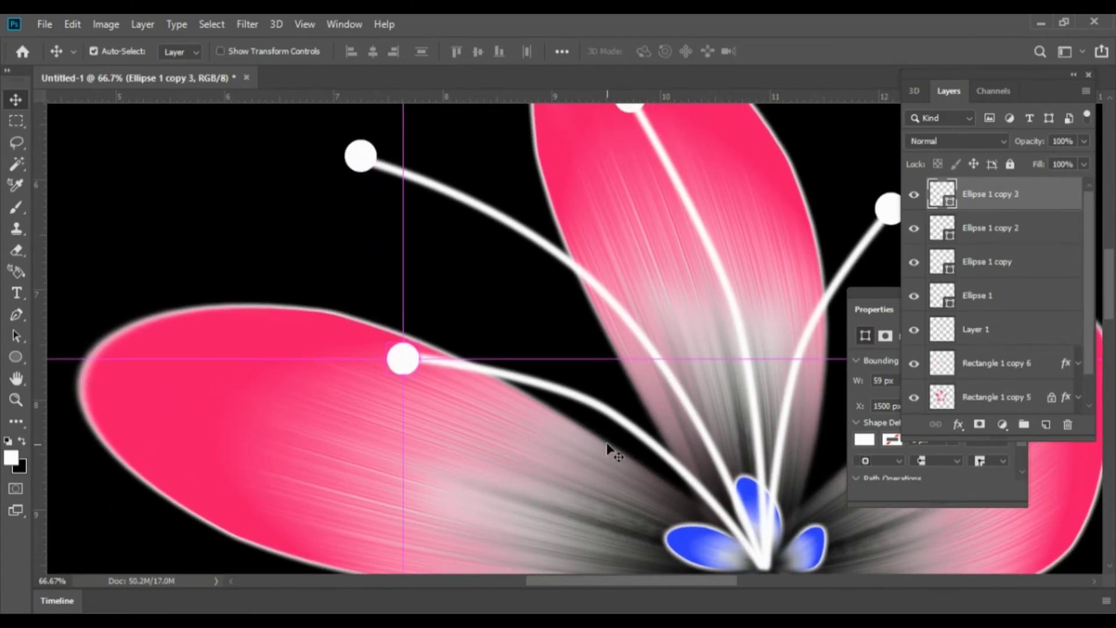
scroll(544, 453, down, 1)
scroll(573, 439, down, 2)
scroll(567, 429, down, 1)
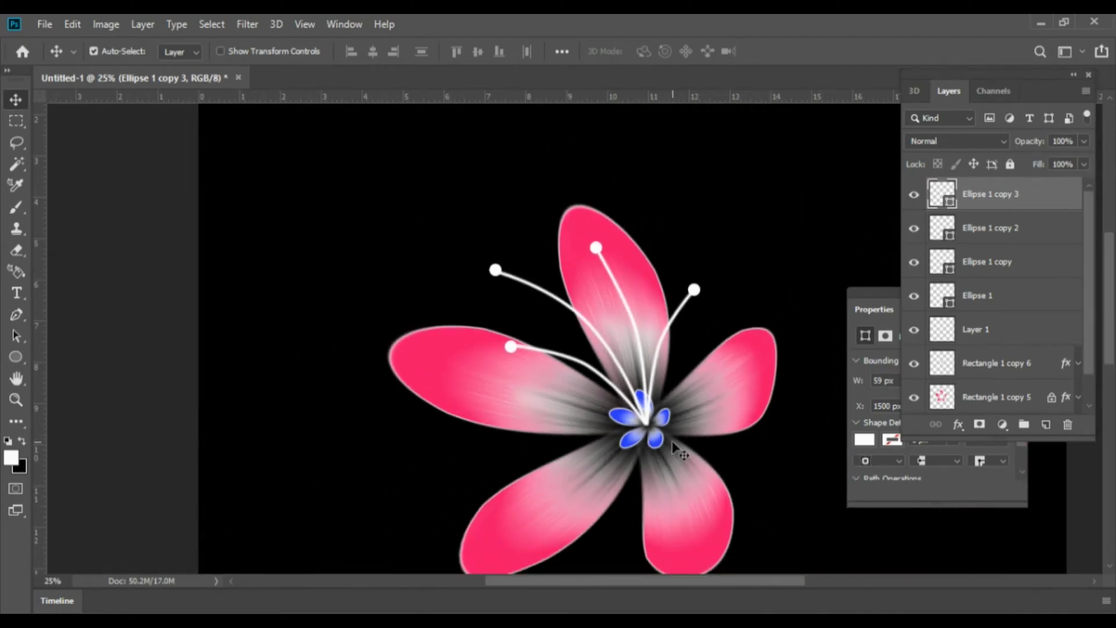
scroll(739, 447, down, 1)
scroll(743, 441, down, 1)
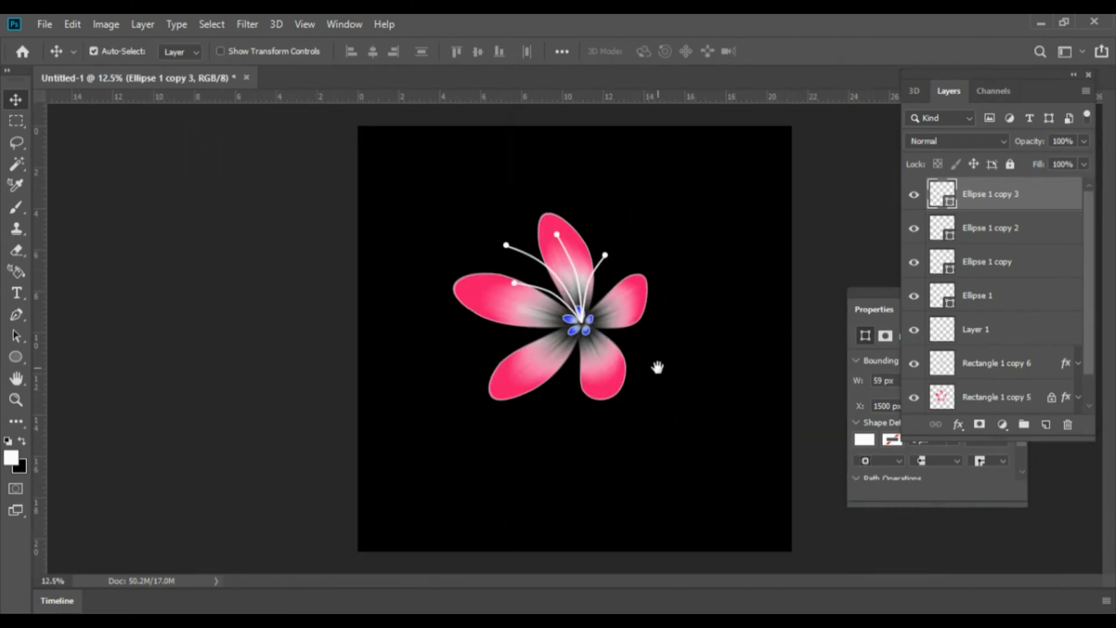
scroll(663, 368, up, 1)
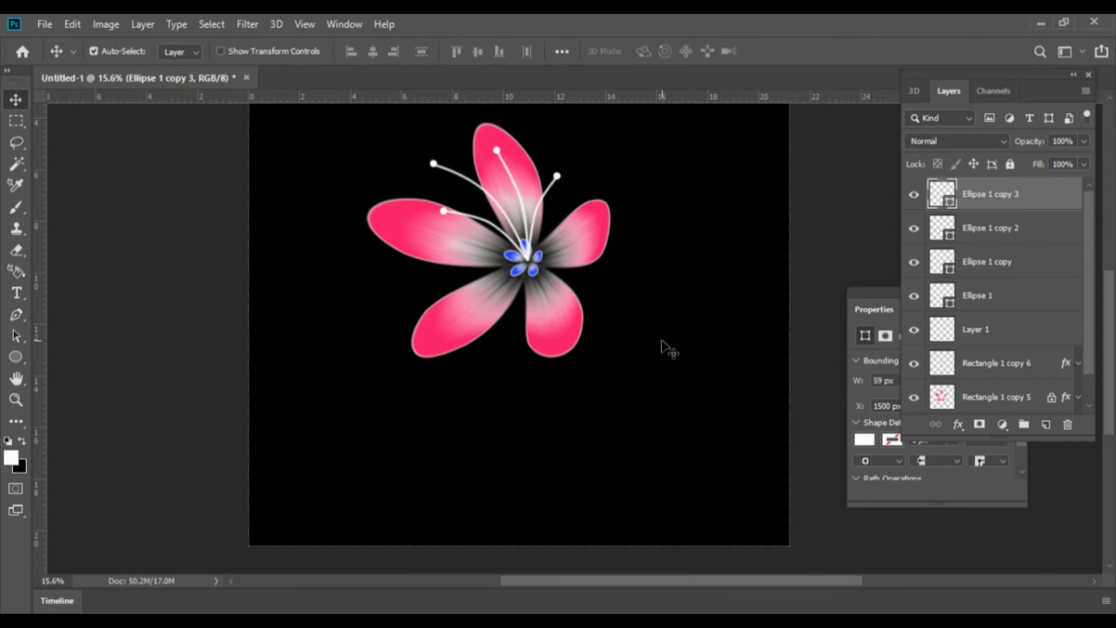
Try a curved stem path with a white fill, then undo it back to the straight path.
key(p)
click(545, 268)
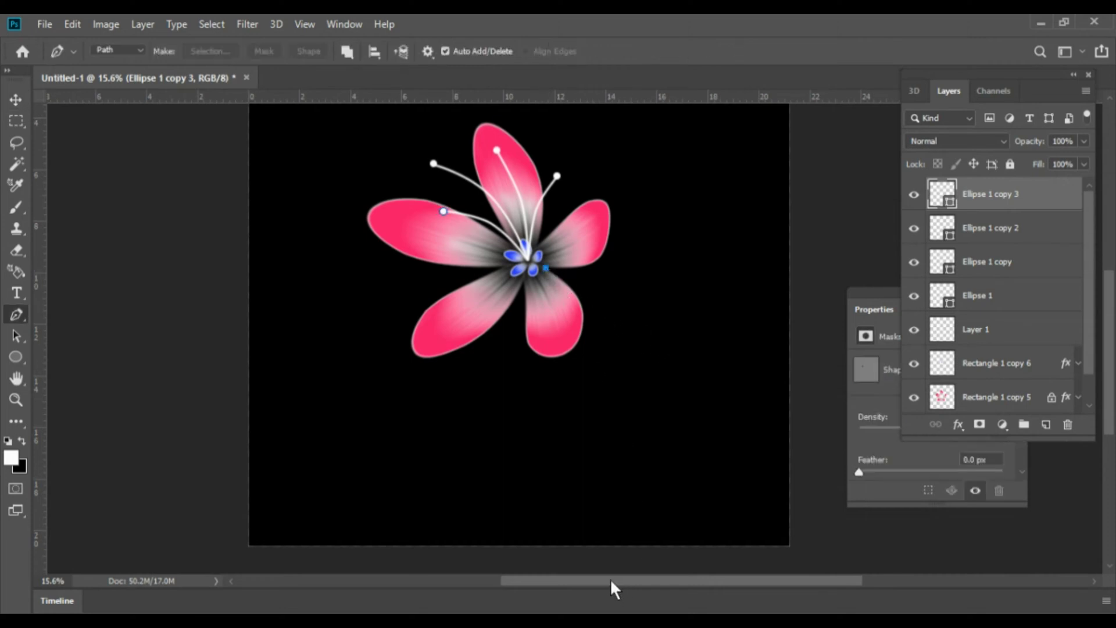
click(610, 546)
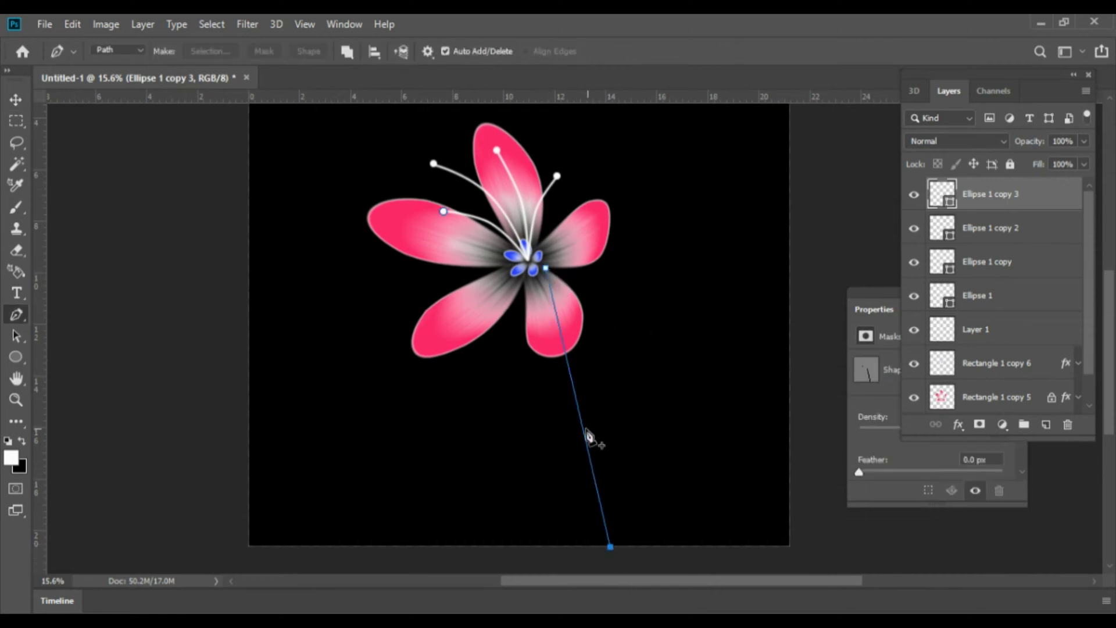
drag(582, 426, 628, 401)
key(alt+BackSpace)
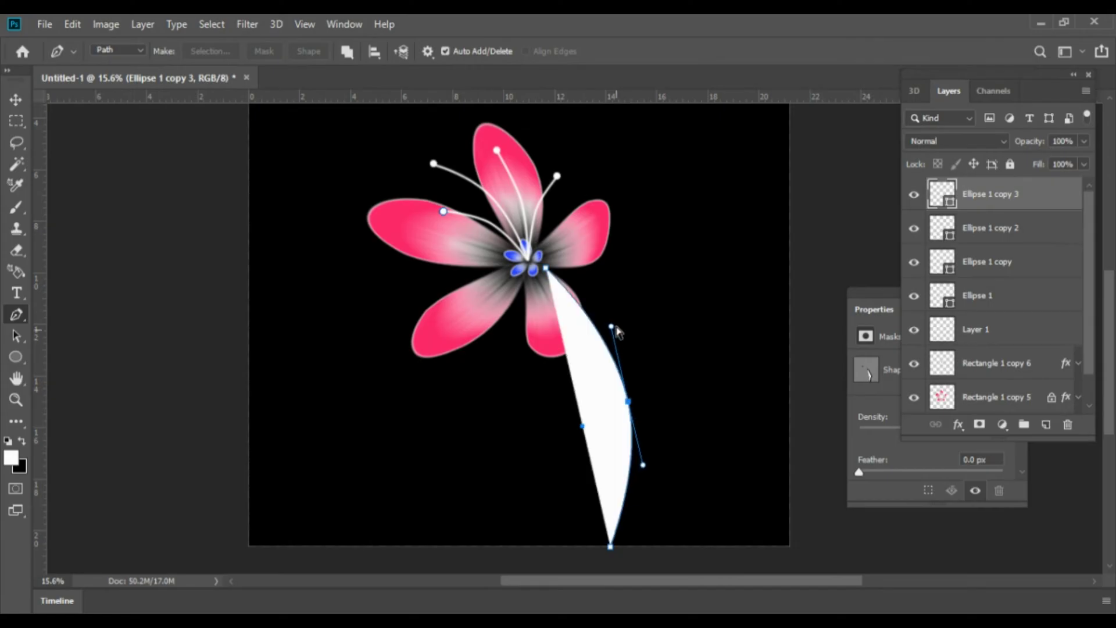
drag(610, 327, 614, 314)
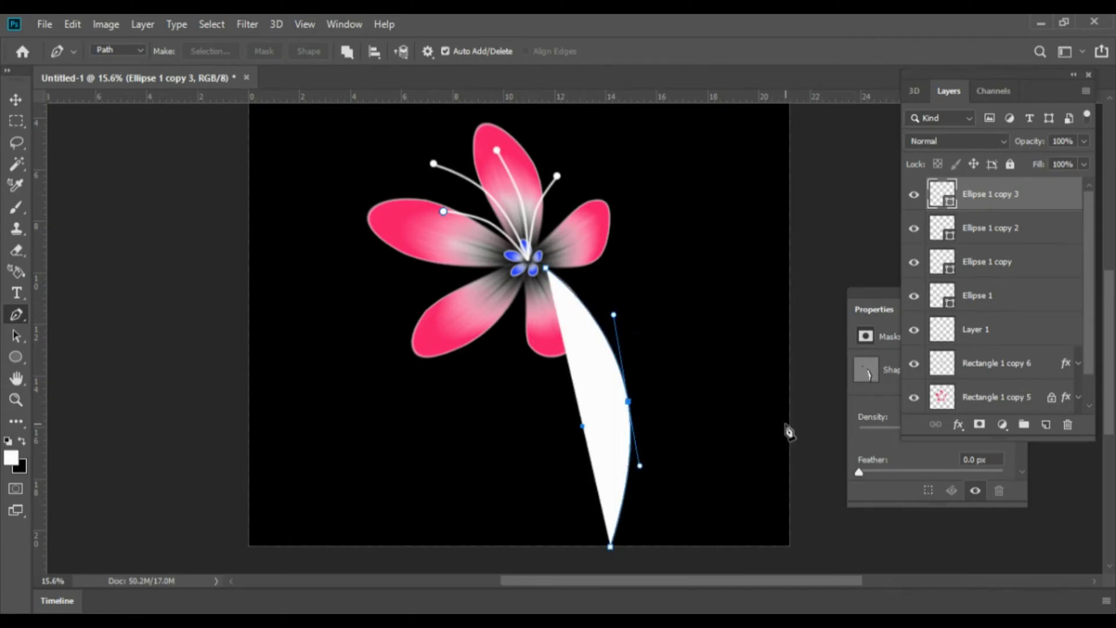
key(ctrl+z)
key(ctrl+z)
key(ctrl+z)
key(ctrl+z)
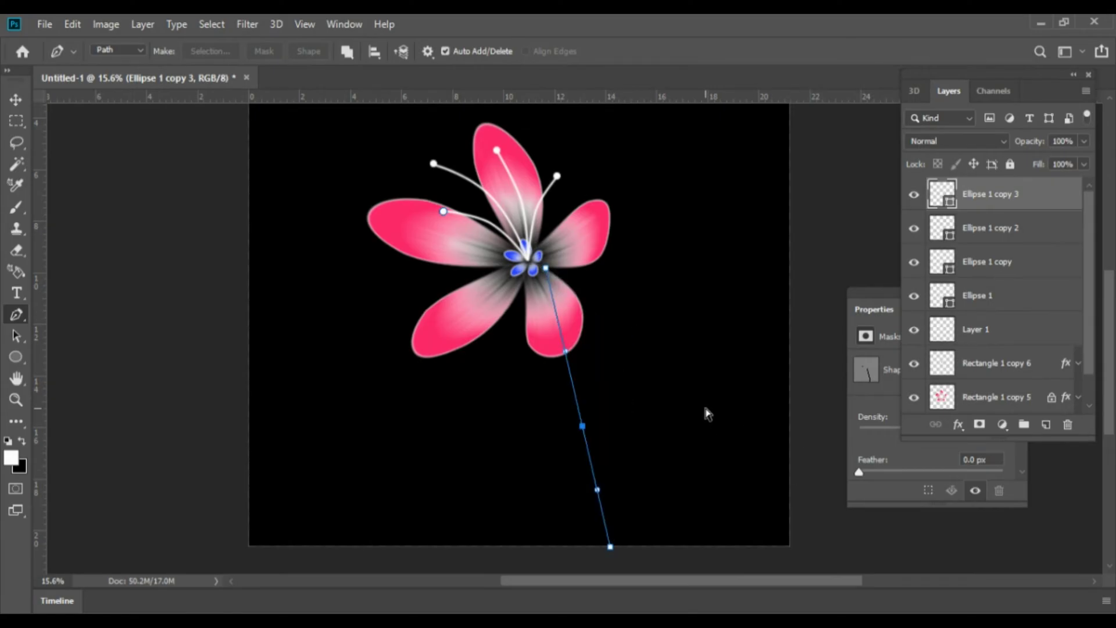
key(ctrl+z)
key(ctrl+z)
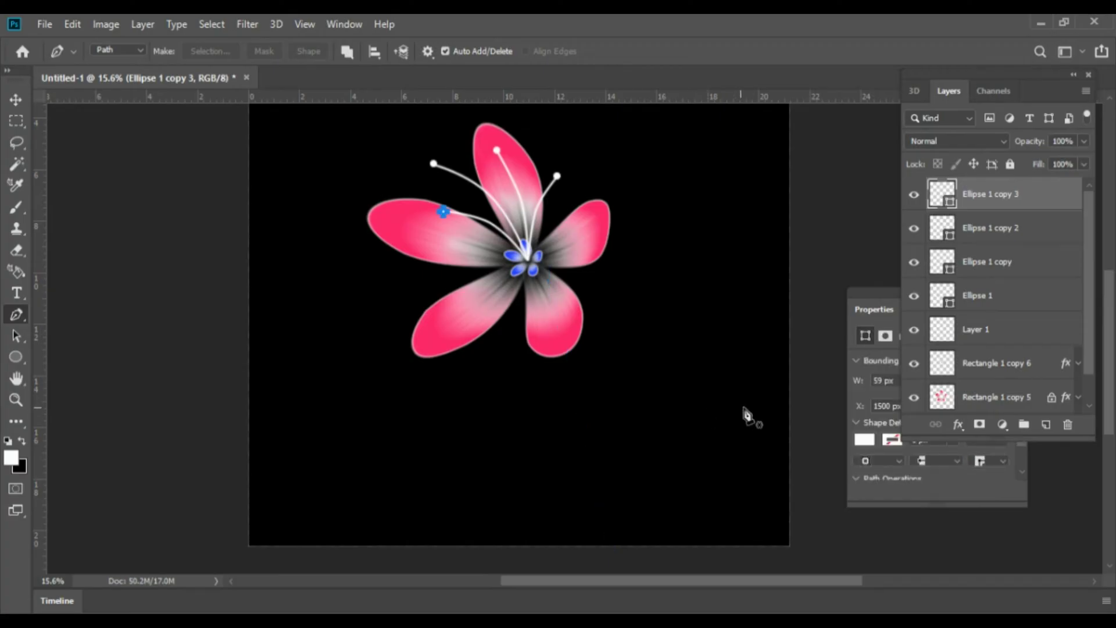
Add a new layer and draw a rightward-curving stem path from flower centre to canvas bottom.
click(1046, 424)
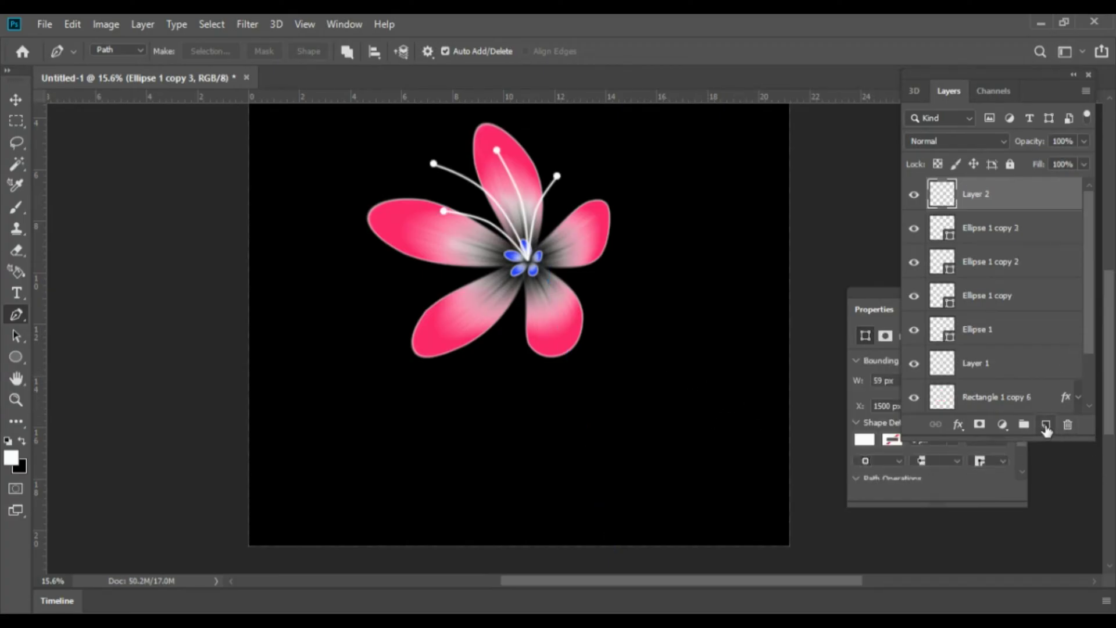
click(542, 266)
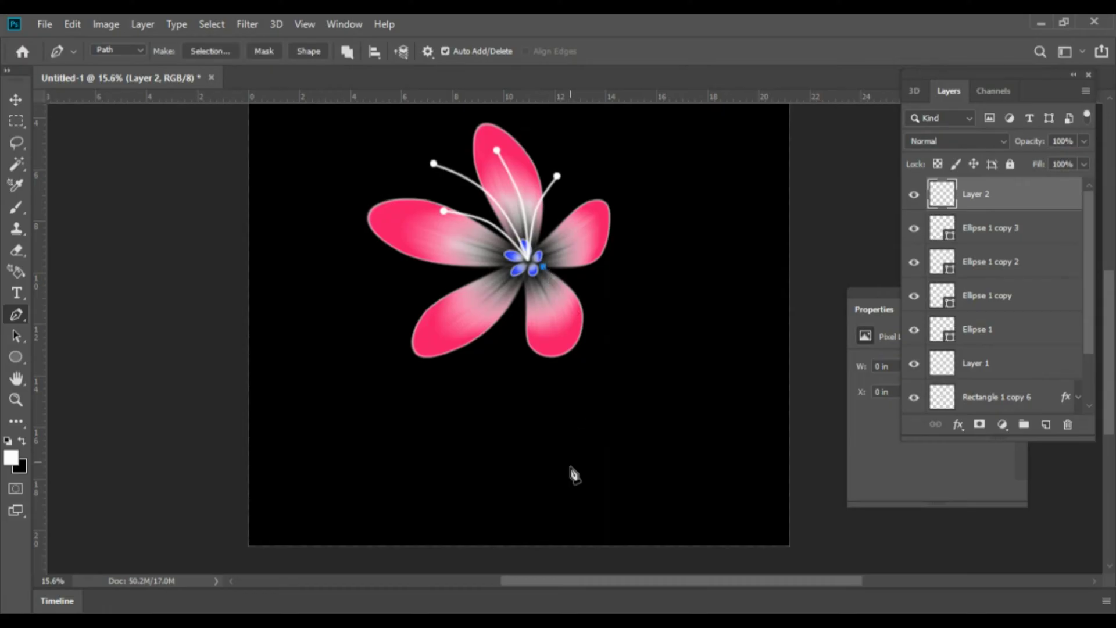
click(566, 544)
click(556, 436)
mouse_move(557, 436)
mouse_down()
mouse_move(624, 407)
mouse_move(611, 408)
mouse_up()
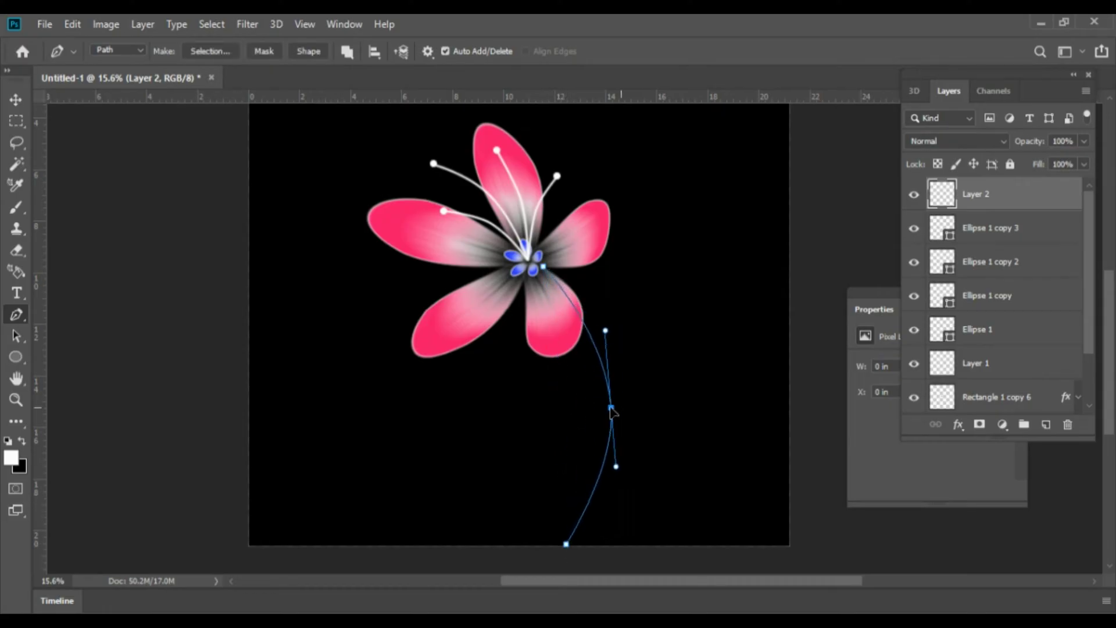
Refine the stem curve's upper, middle and lower sections for a gentle bend.
drag(606, 333, 611, 279)
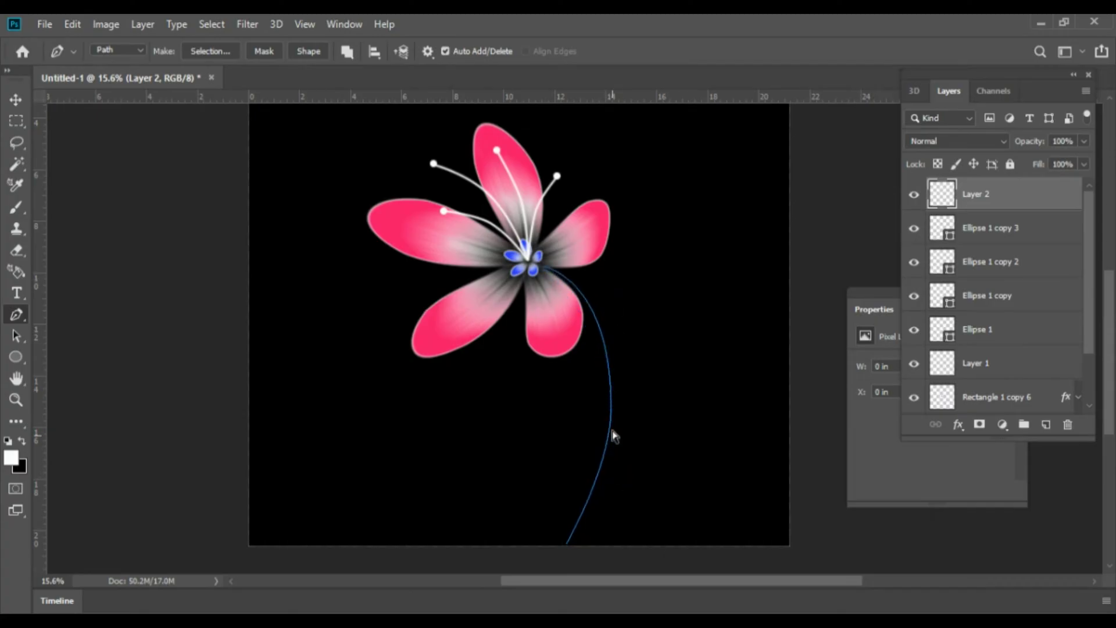
drag(609, 424, 607, 432)
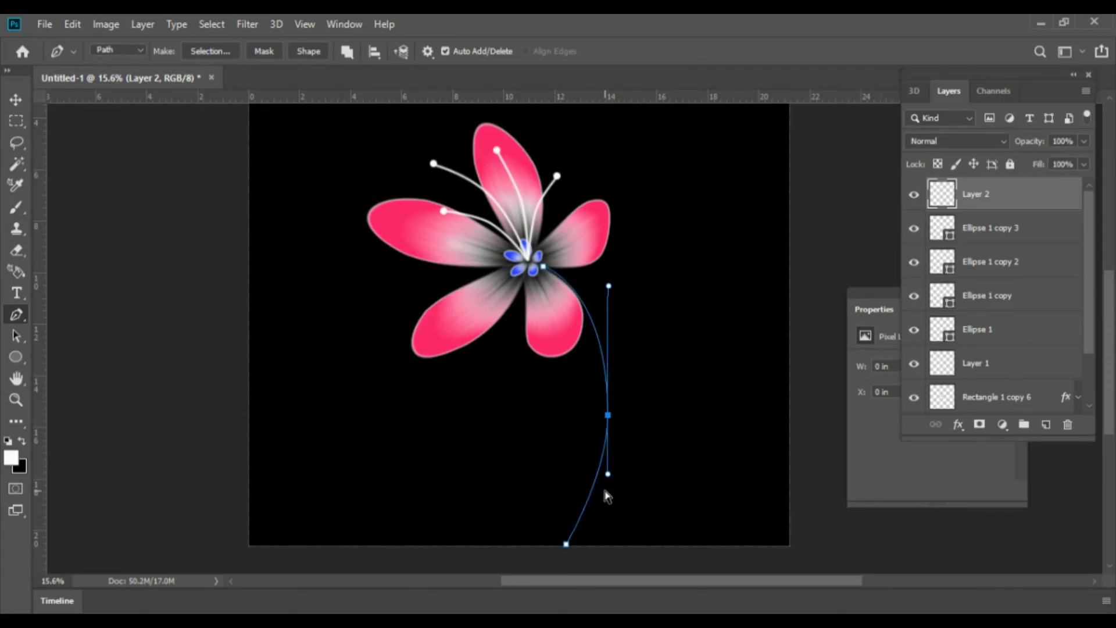
drag(608, 477, 611, 487)
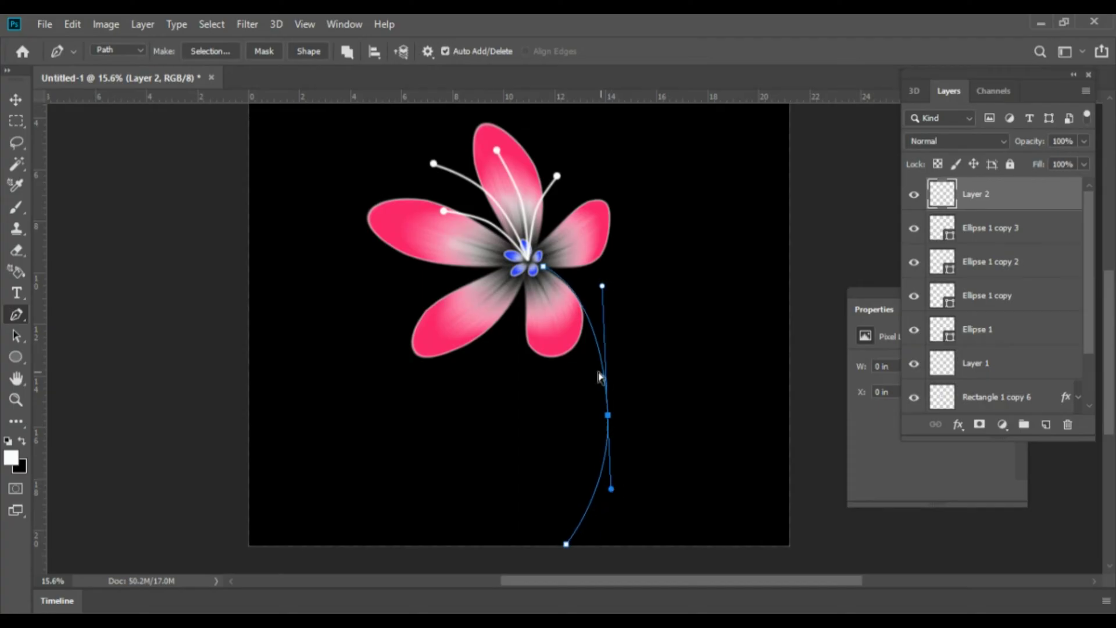
drag(609, 414, 587, 412)
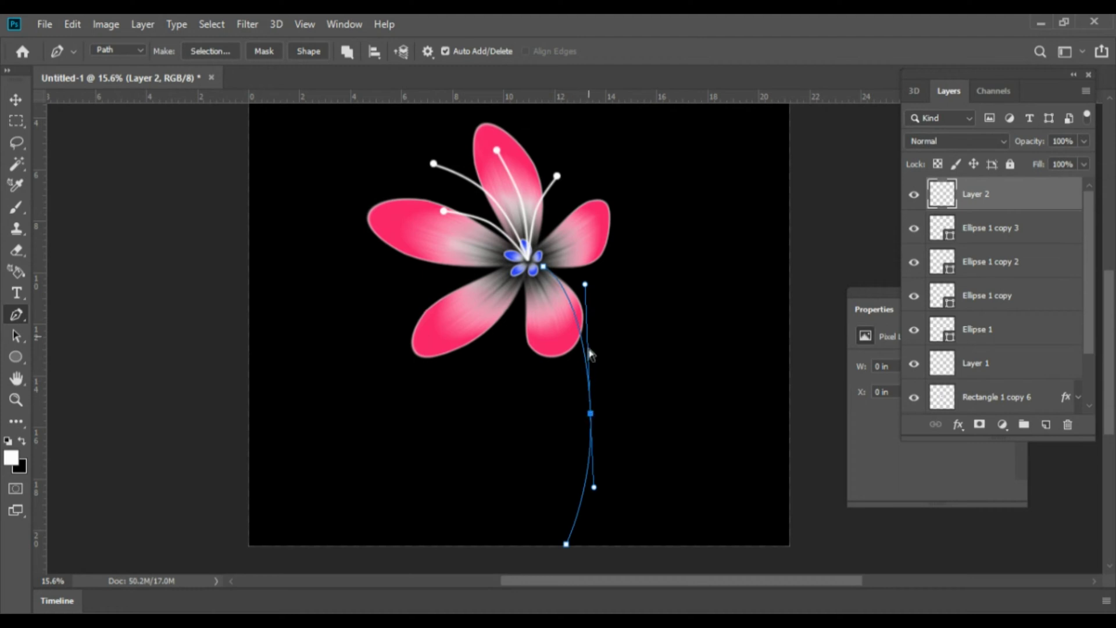
drag(591, 414, 607, 407)
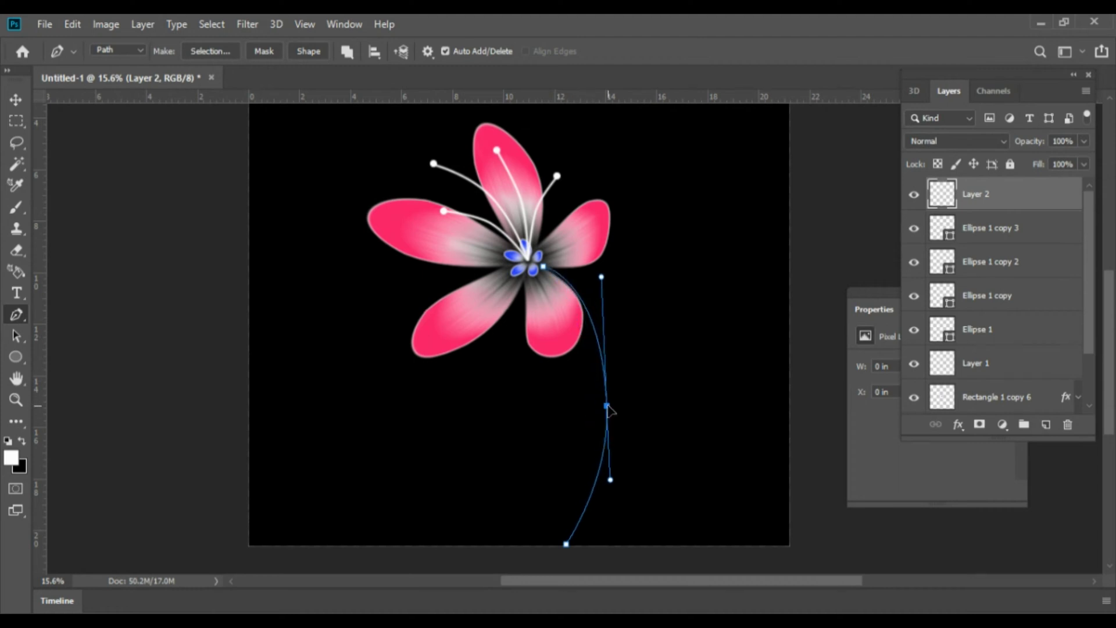
drag(602, 277, 597, 288)
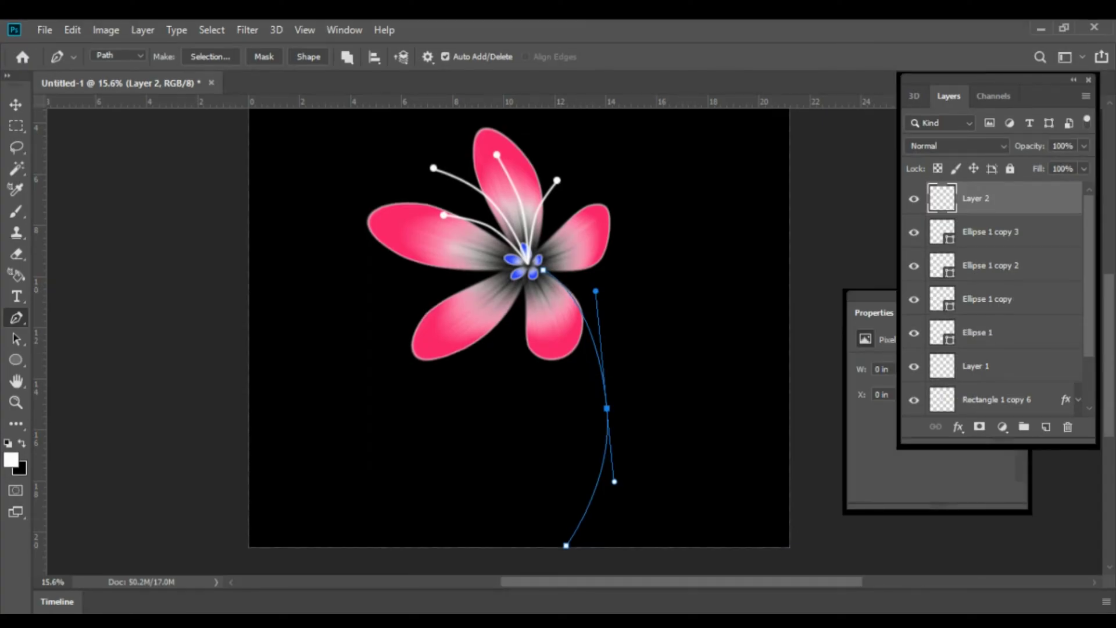
Set a 25 px brush and stroke the stem path with it in white.
right_click(584, 308)
click(685, 367)
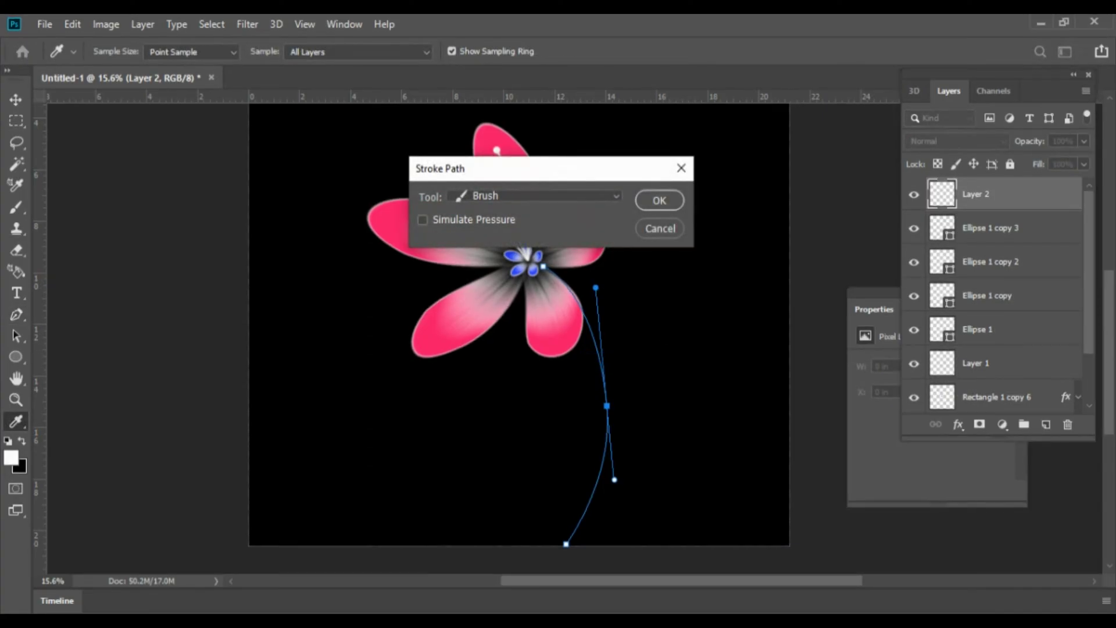
key(Return)
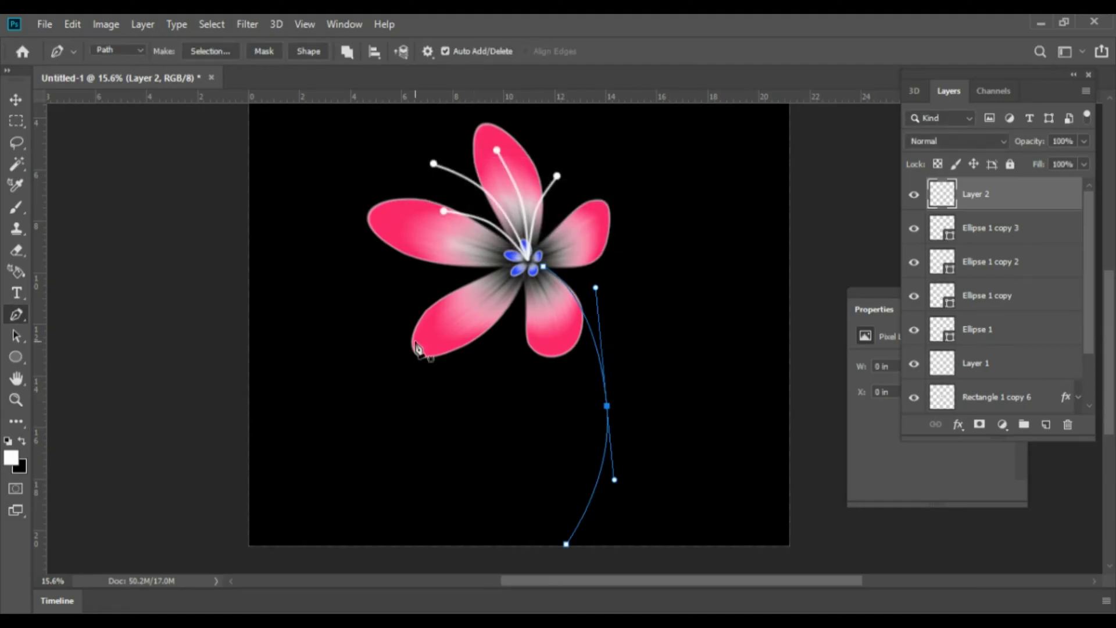
click(17, 207)
click(118, 52)
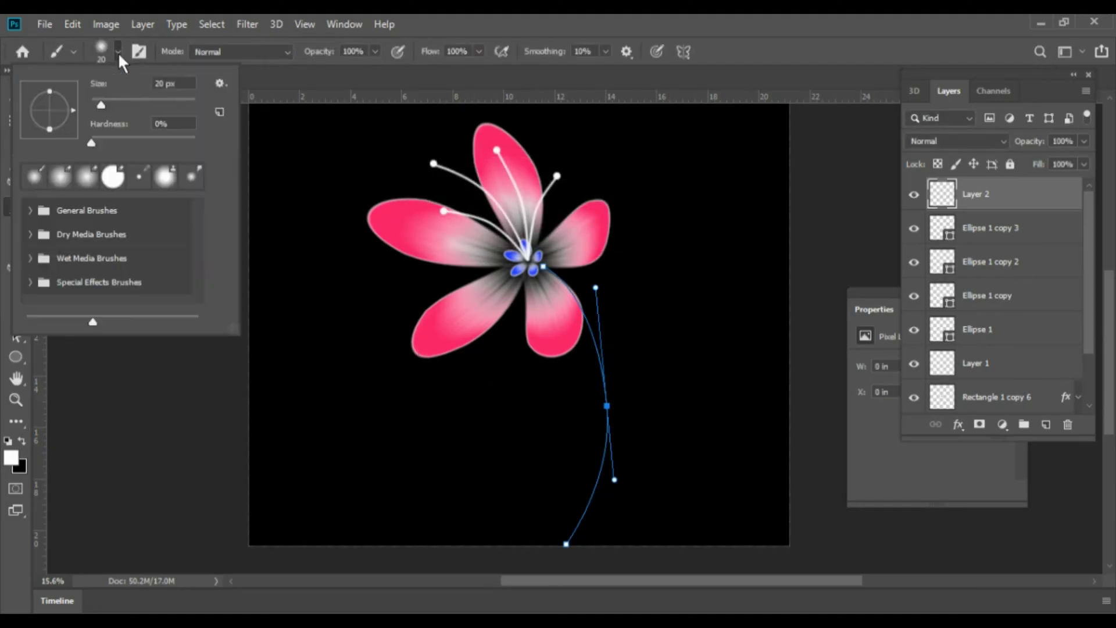
text(25)
key(Return)
key(p)
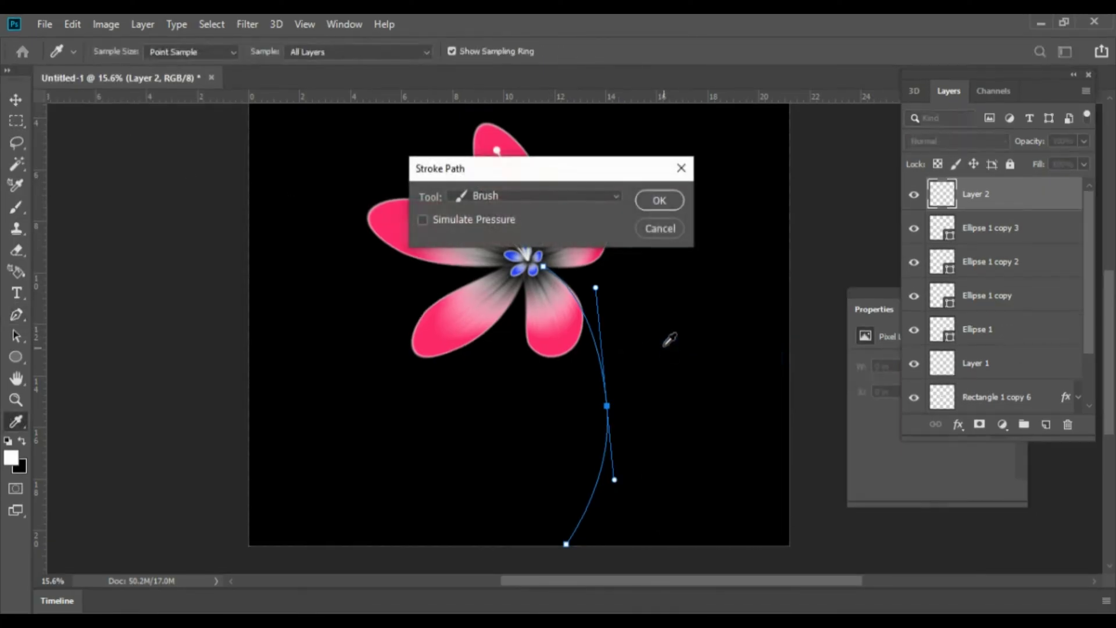
click(659, 200)
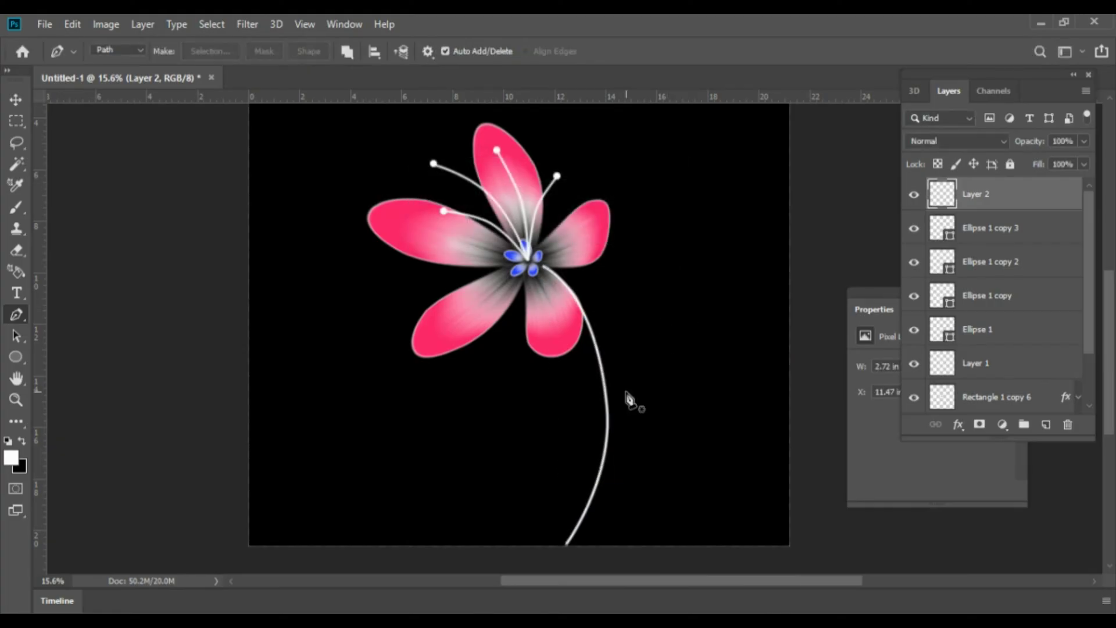
drag(523, 236, 647, 381)
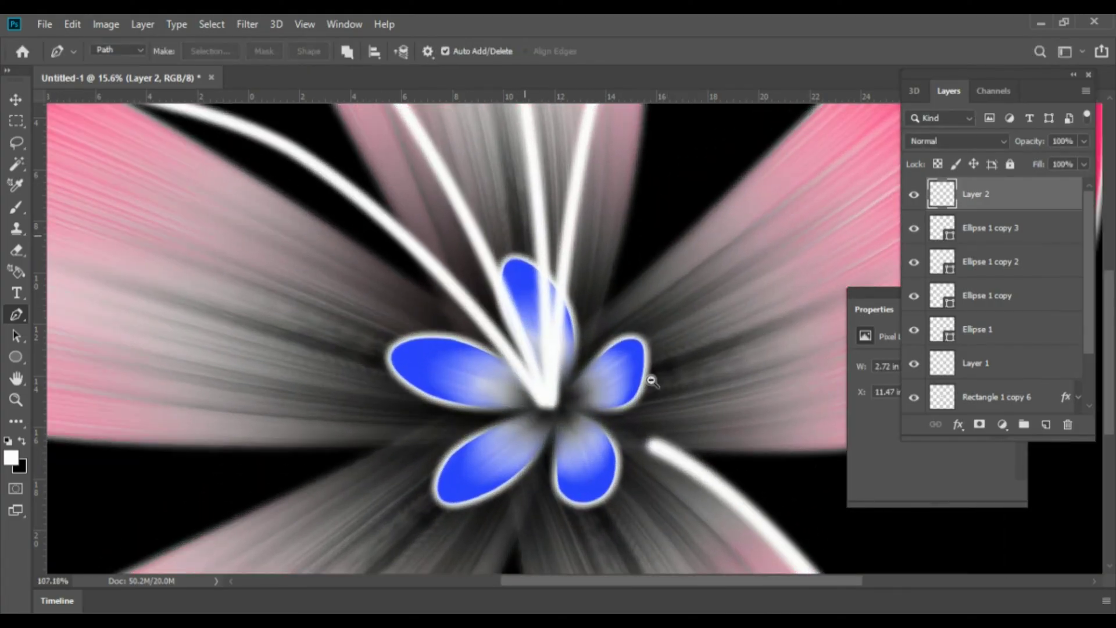
key(b)
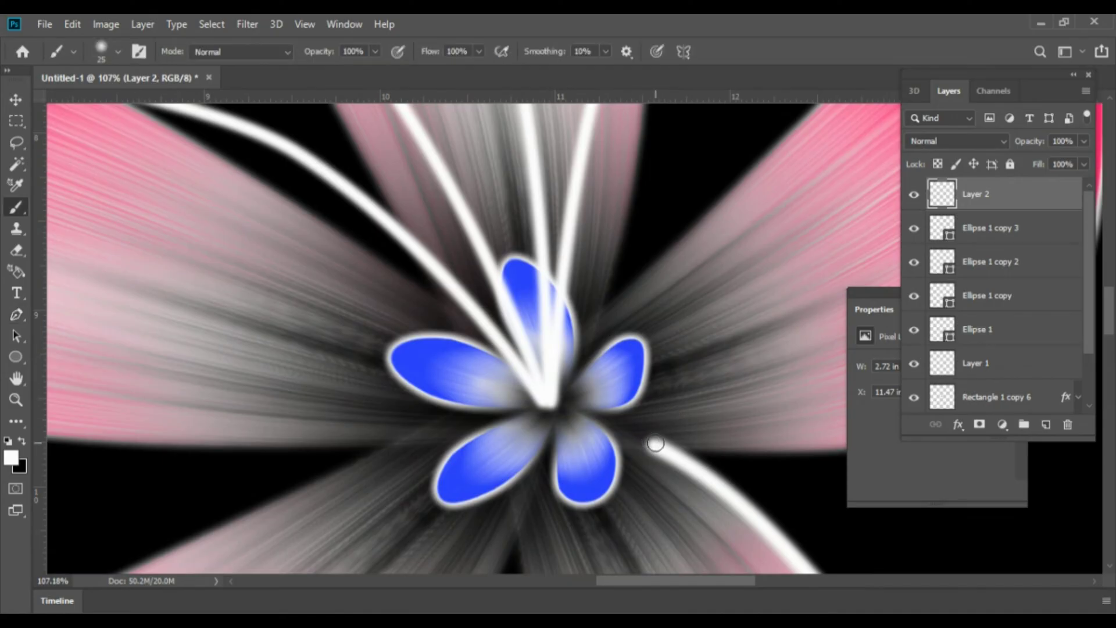
drag(655, 443, 637, 440)
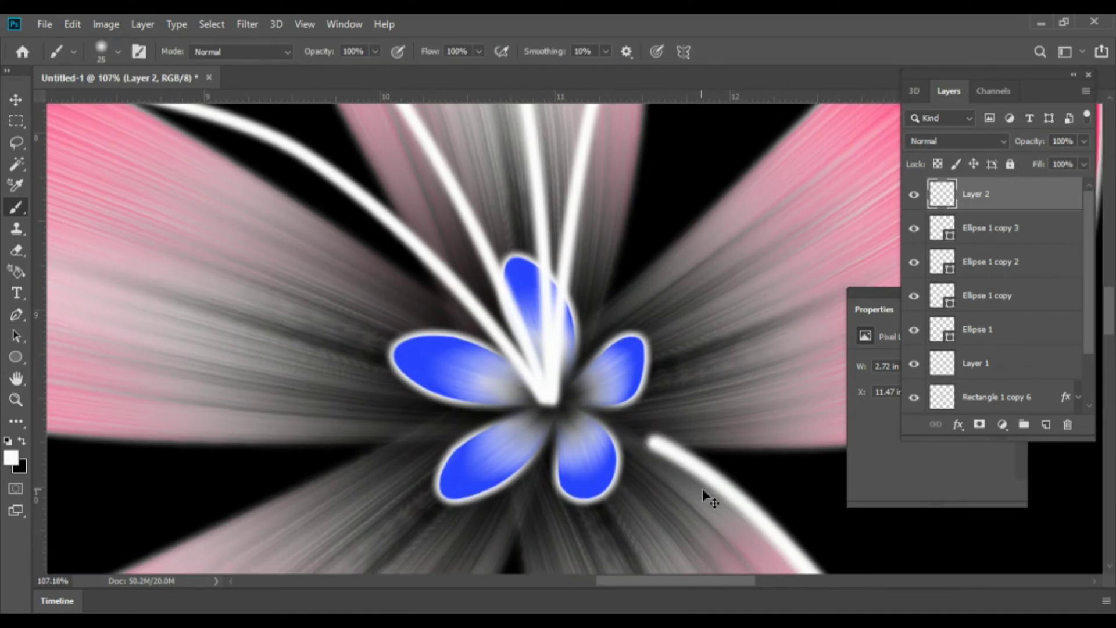
key(ctrl+minus)
key(ctrl+minus)
key(ctrl+minus)
scroll(581, 326, up, 3)
scroll(656, 386, up, 2)
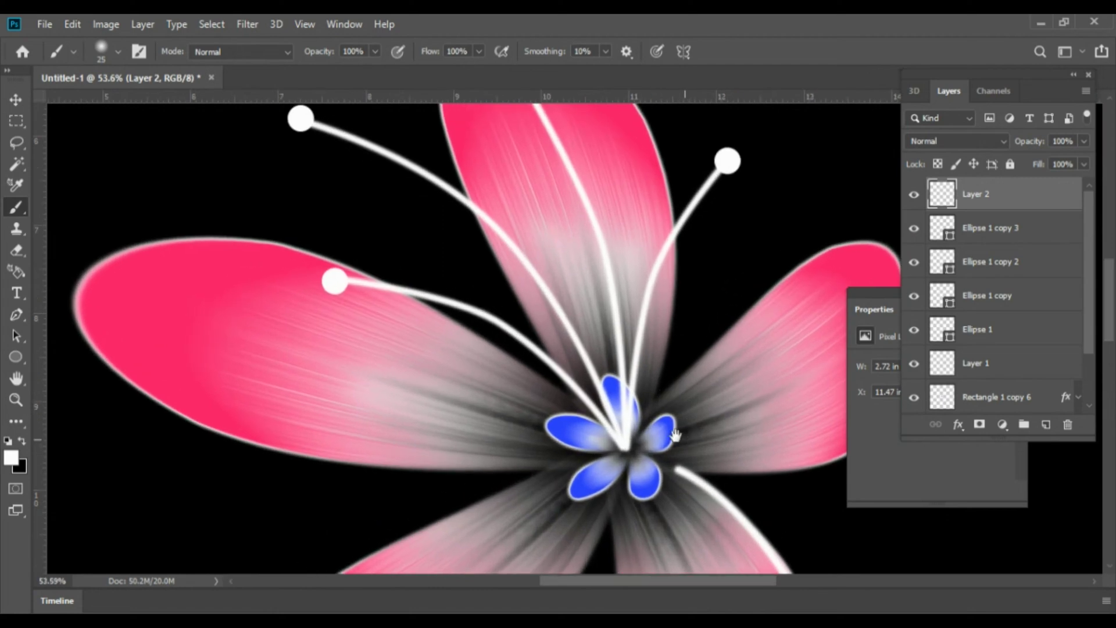
scroll(639, 407, up, 2)
scroll(624, 424, up, 2)
mouse_move(662, 431)
mouse_down()
mouse_move(612, 378)
mouse_move(617, 354)
mouse_move(504, 360)
mouse_up()
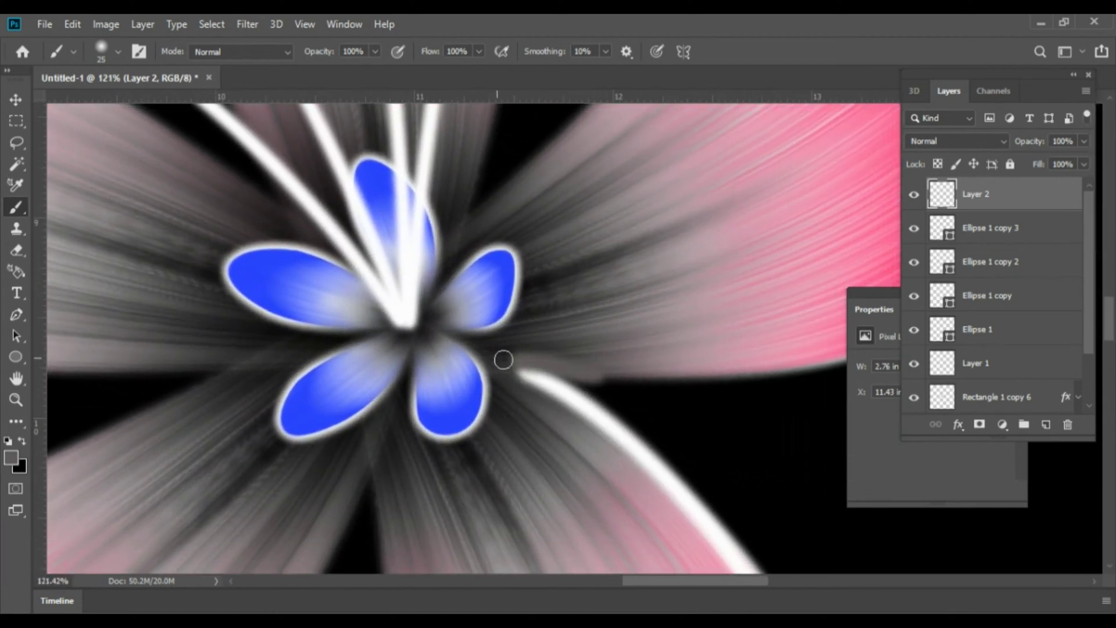
key(ctrl+z)
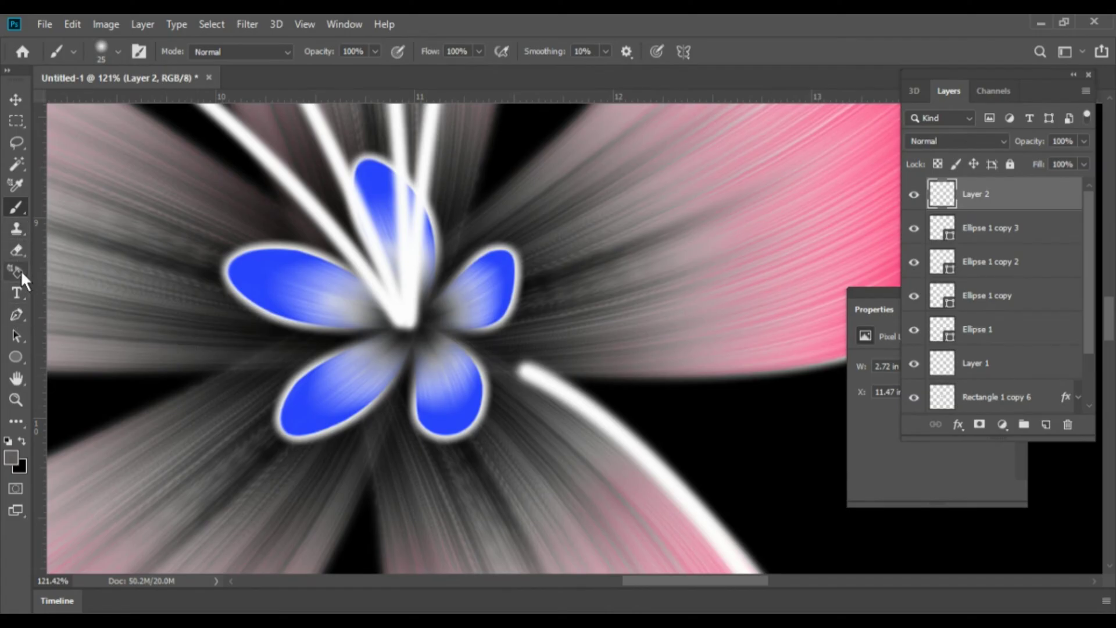
click(17, 250)
click(75, 246)
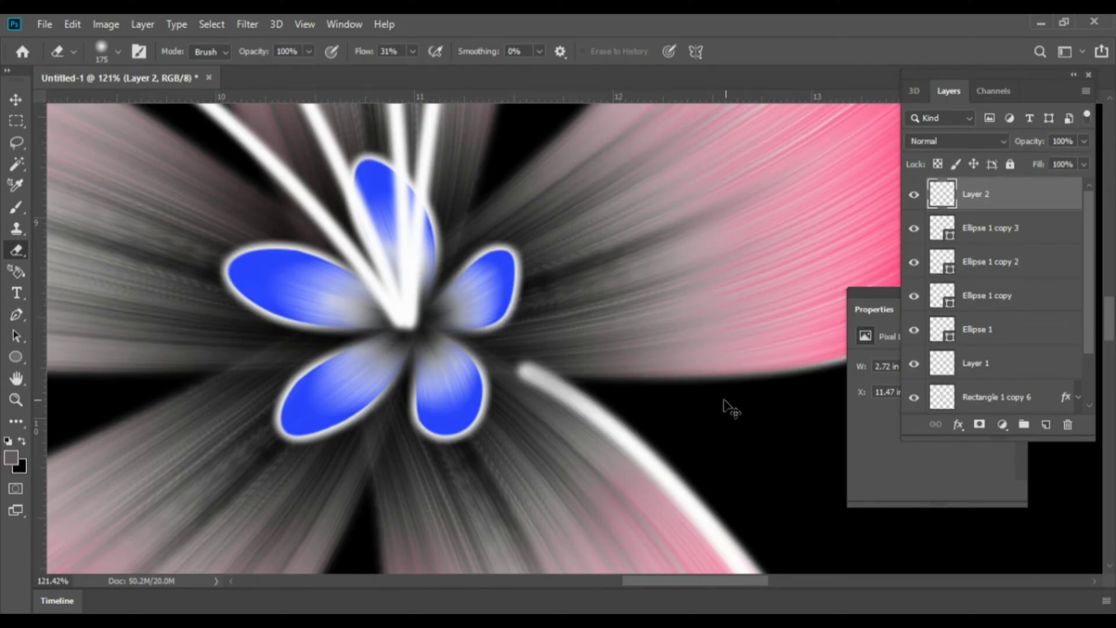
key(bracketleft)
key(bracketleft)
key(bracketleft)
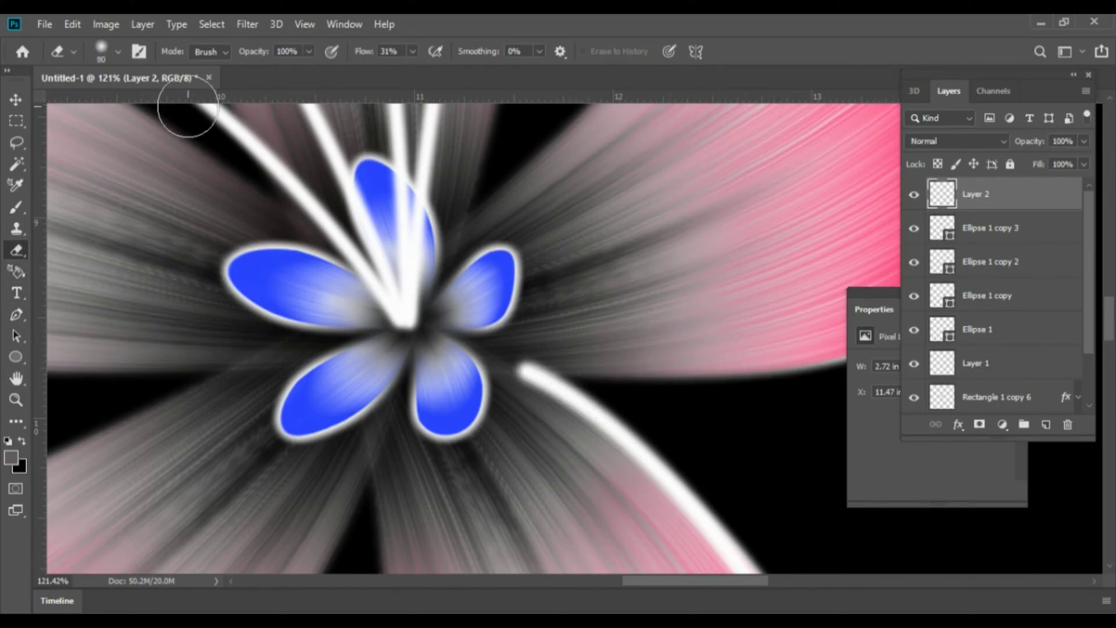
click(412, 51)
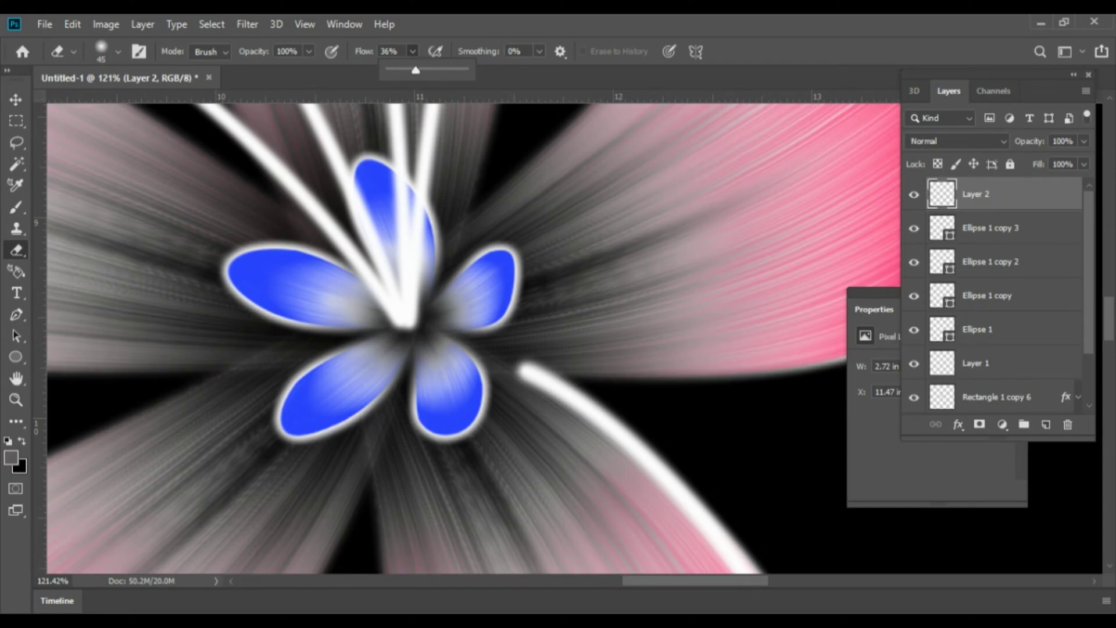
drag(539, 52, 723, 55)
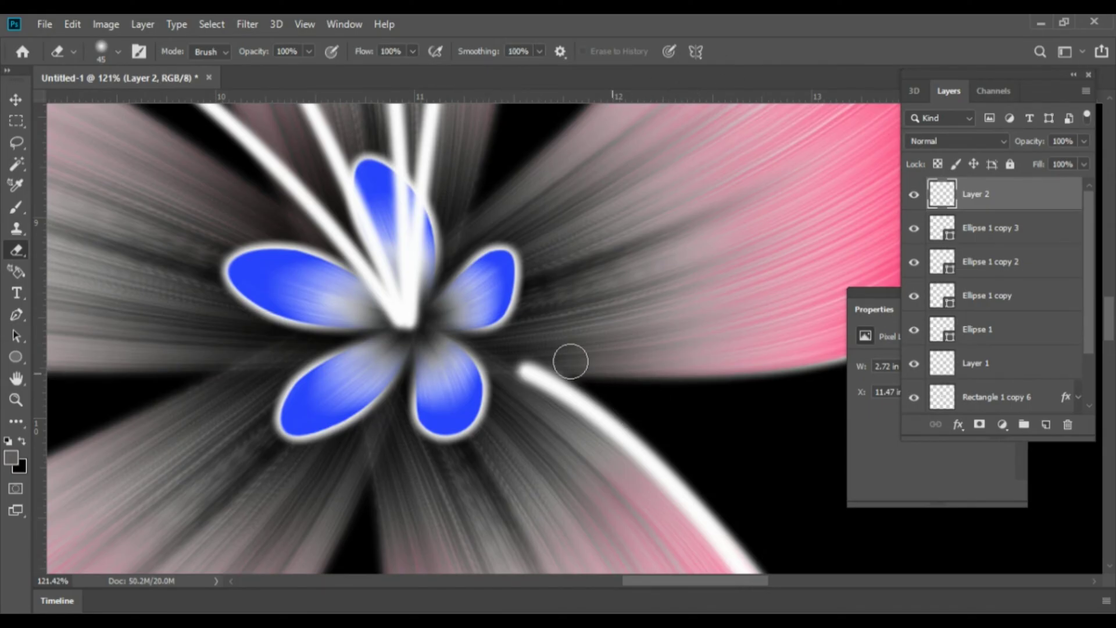
mouse_move(568, 361)
mouse_down()
mouse_move(508, 354)
mouse_move(575, 364)
mouse_move(543, 361)
mouse_move(498, 391)
mouse_move(552, 404)
mouse_move(518, 383)
mouse_up()
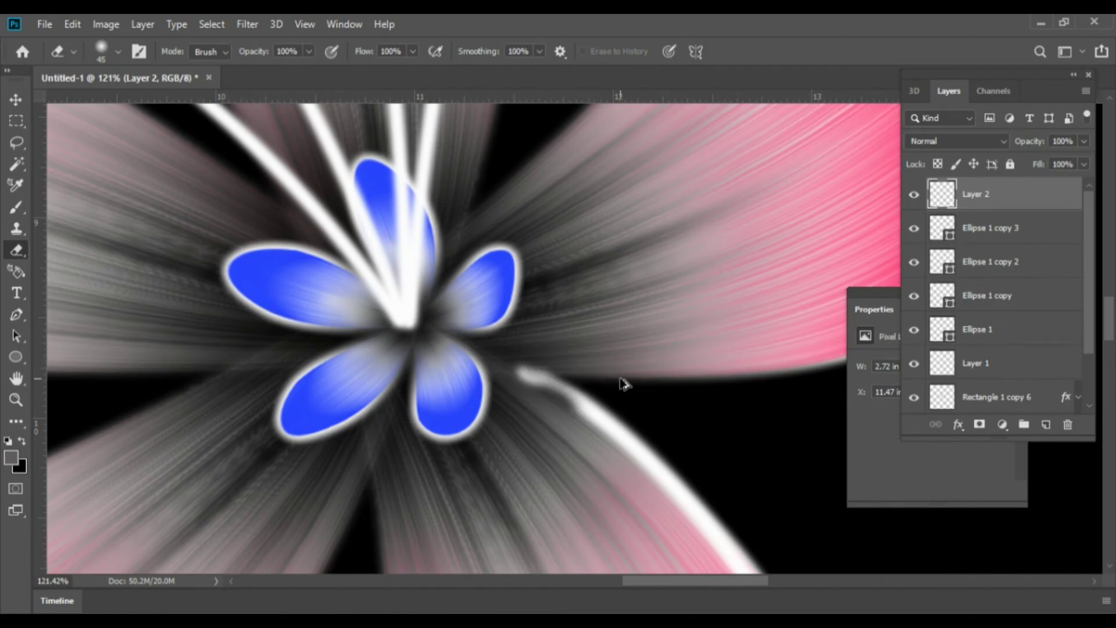
key(ctrl+z)
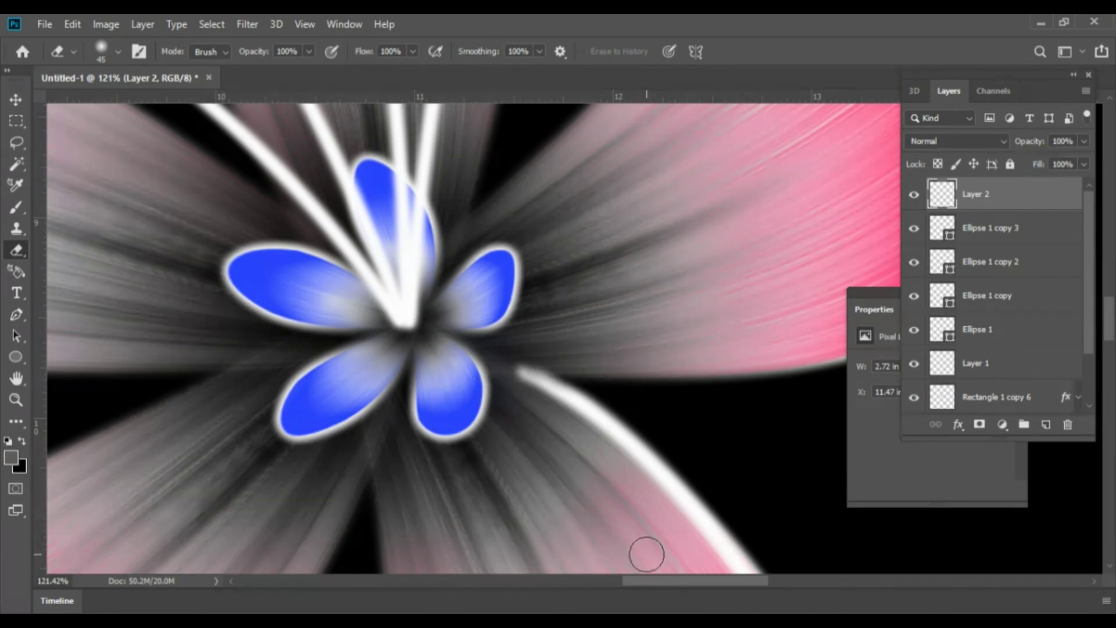
key(ctrl+0)
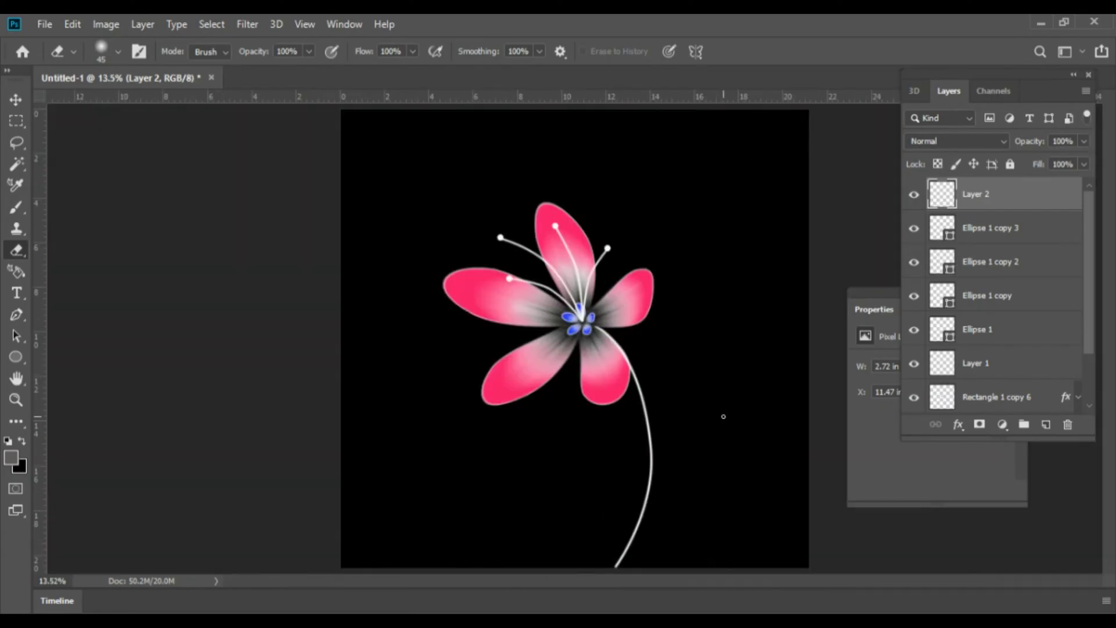
Merge all the flower's layers into a single layer and duplicate it.
scroll(1026, 346, down, 2)
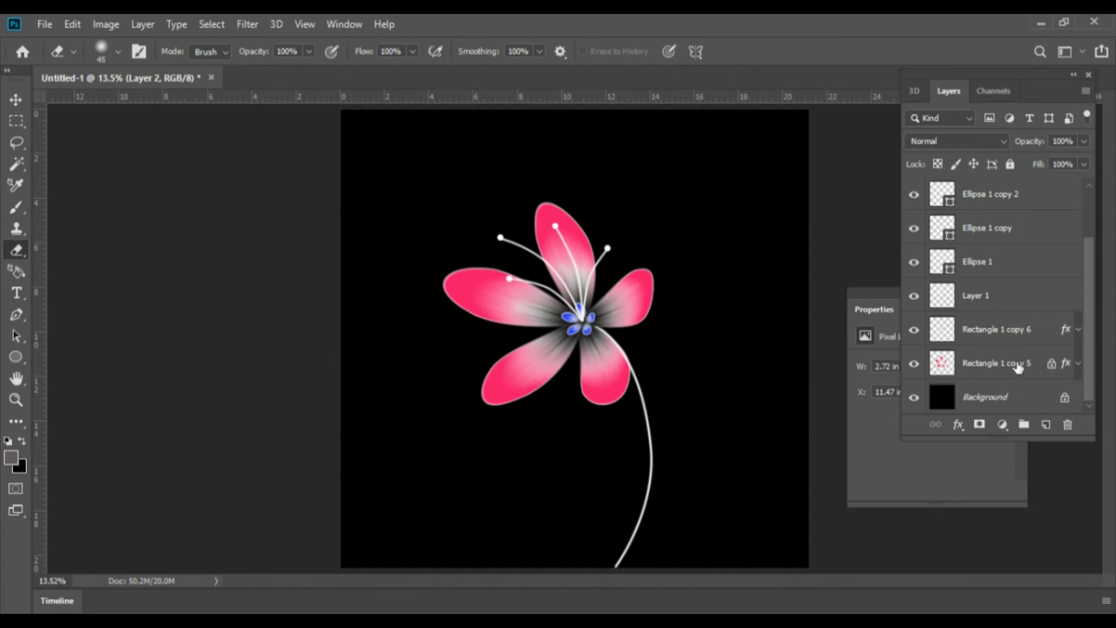
shift+click(1017, 366)
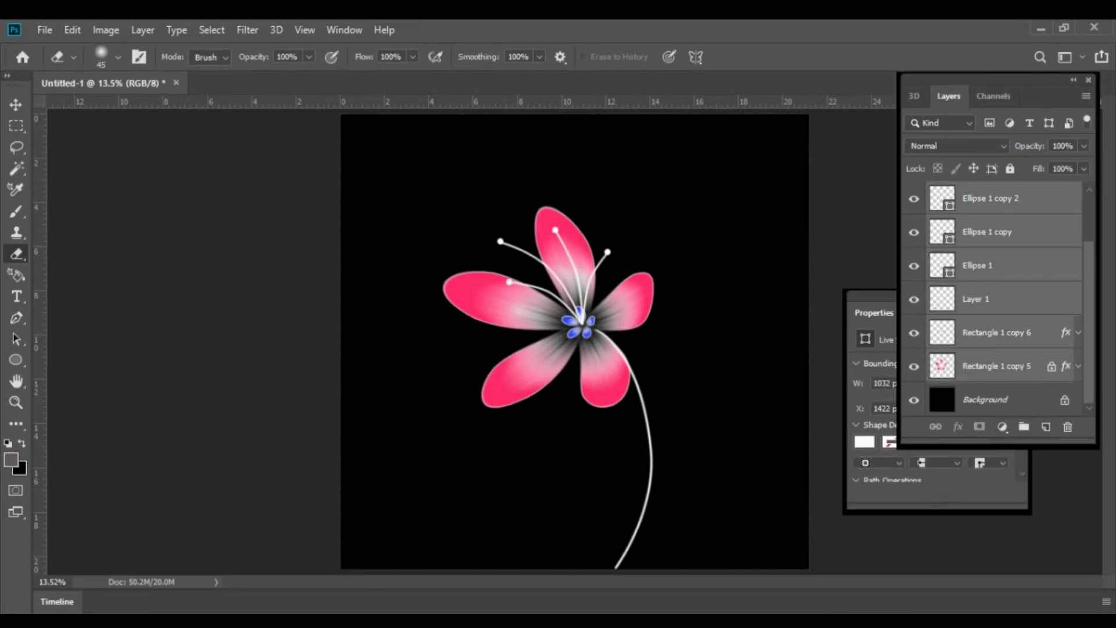
click(891, 504)
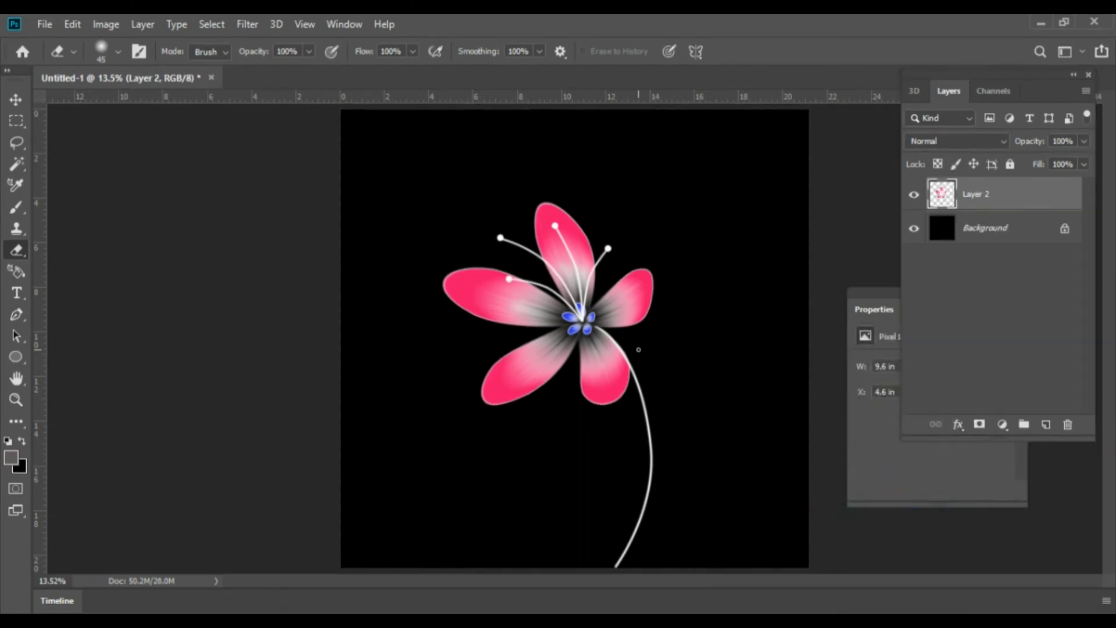
key(ctrl+j)
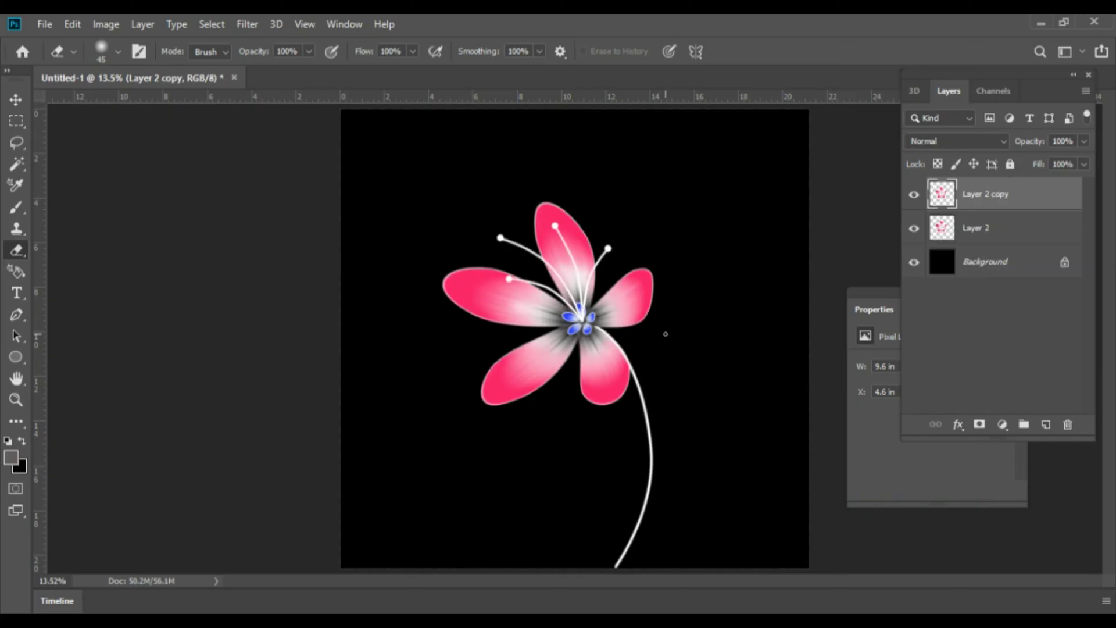
Shrink the copy to under half size, tilt it, and place it lower beside the stem.
key(ctrl+t)
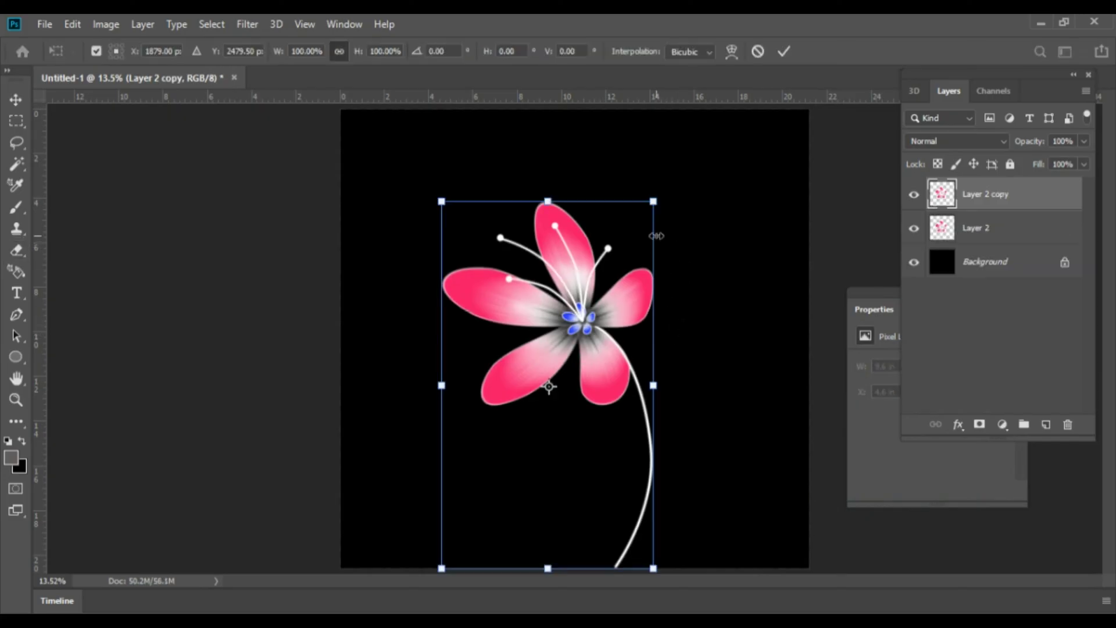
drag(653, 201, 535, 405)
drag(515, 462, 620, 451)
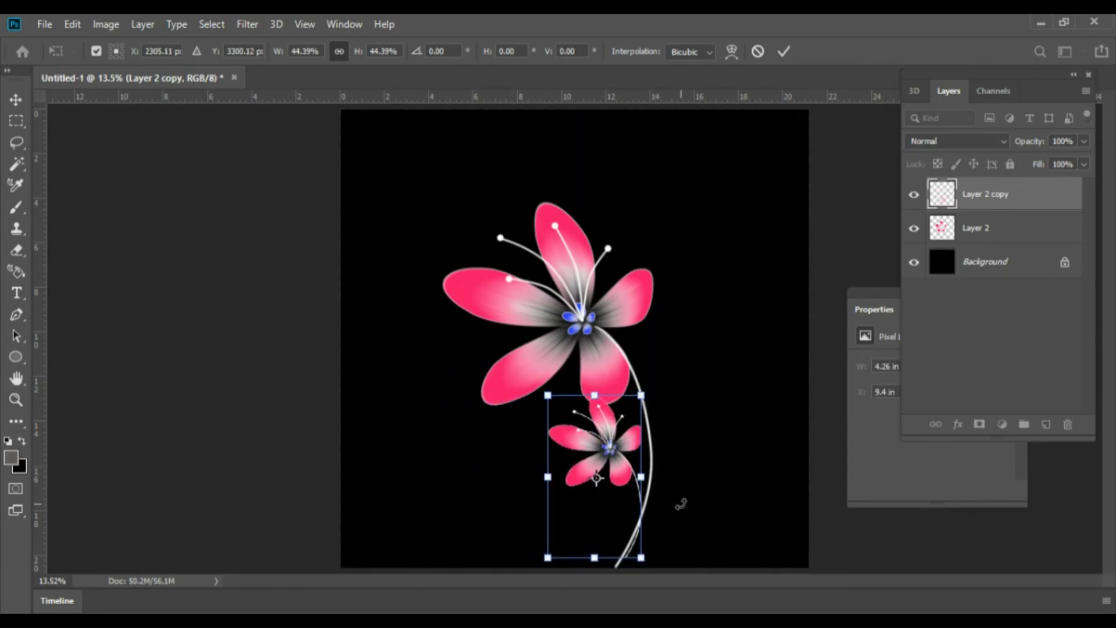
drag(680, 503, 695, 498)
drag(610, 479, 607, 488)
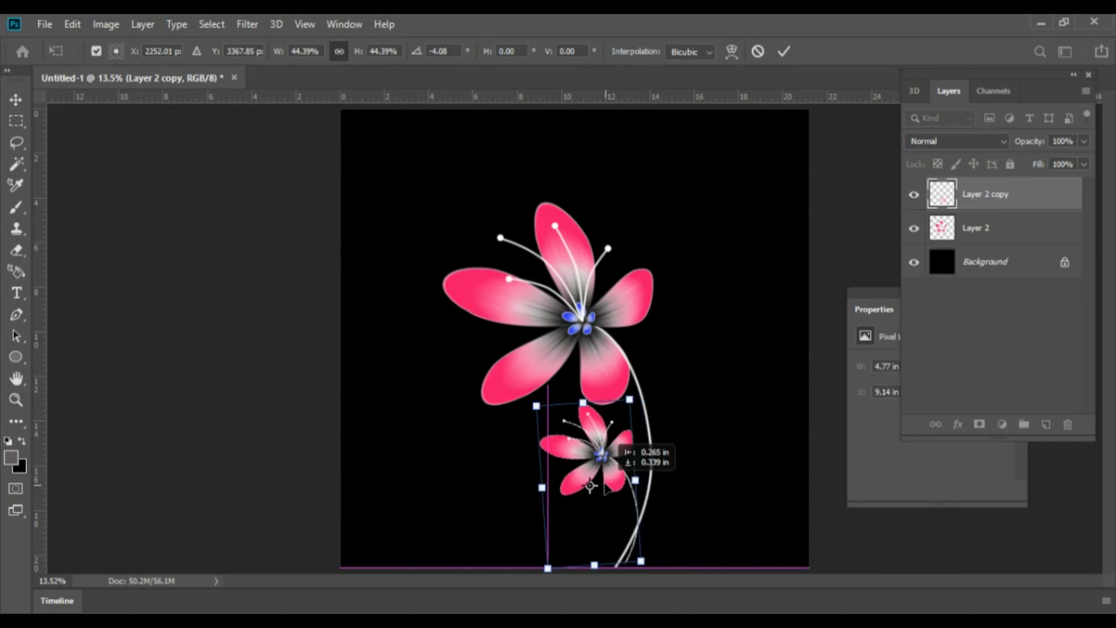
key(Return)
key(e)
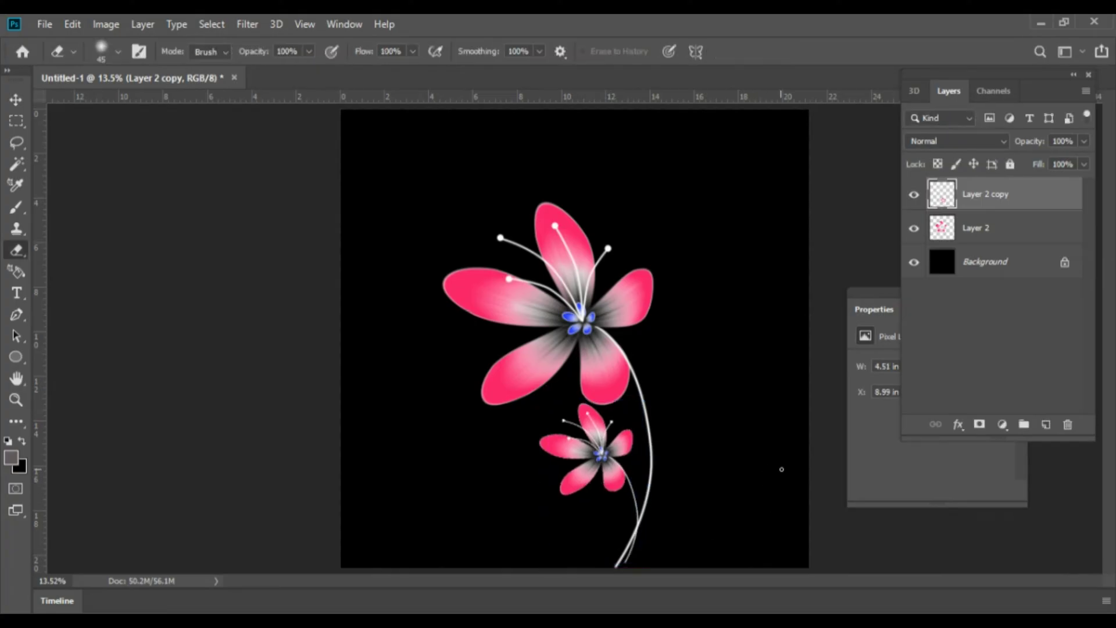
key(Tab)
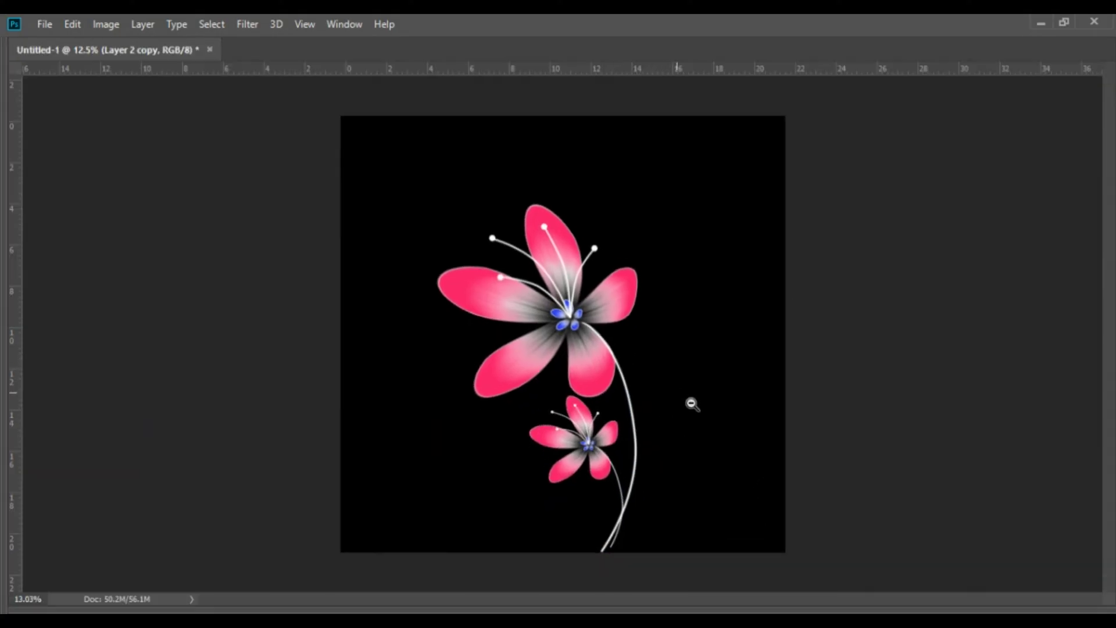
scroll(714, 422, up, 3)
drag(680, 368, 650, 324)
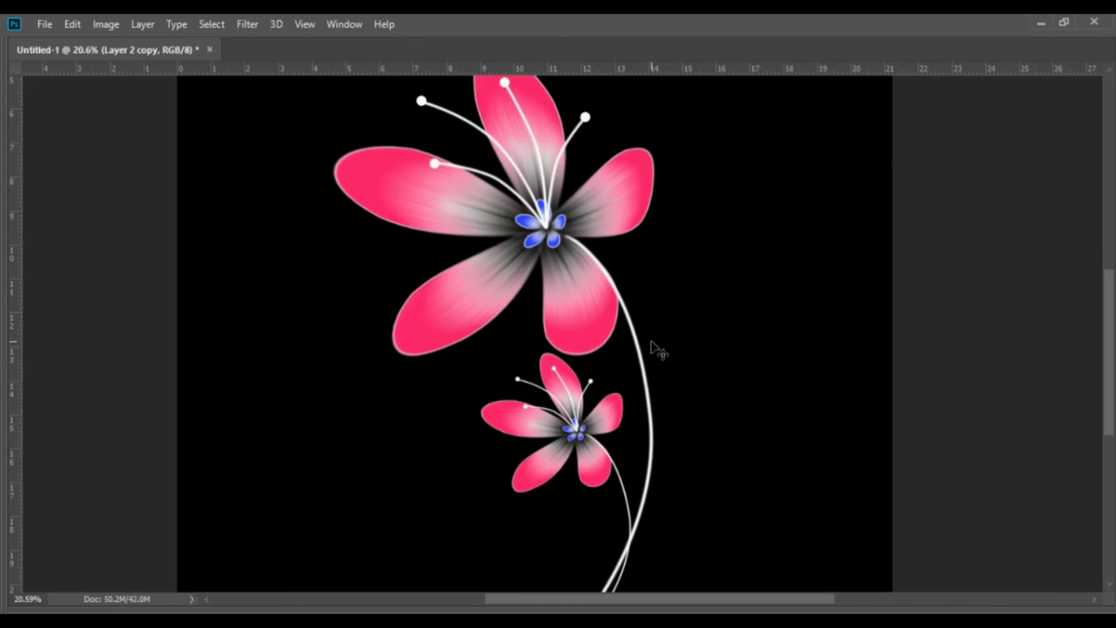
key(ctrl+minus)
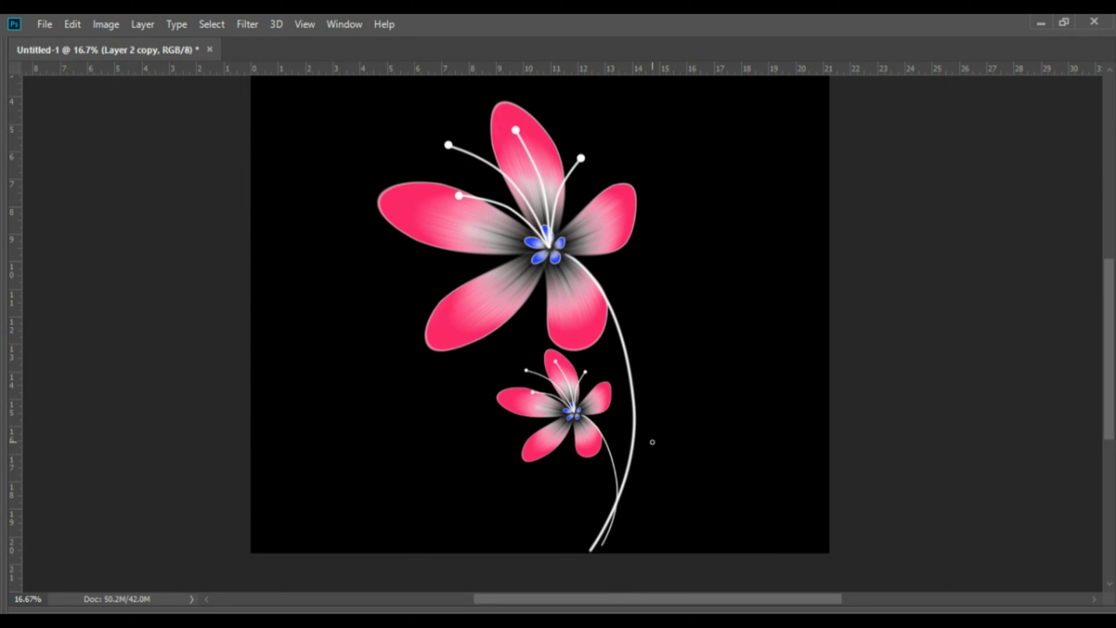
key(Tab)
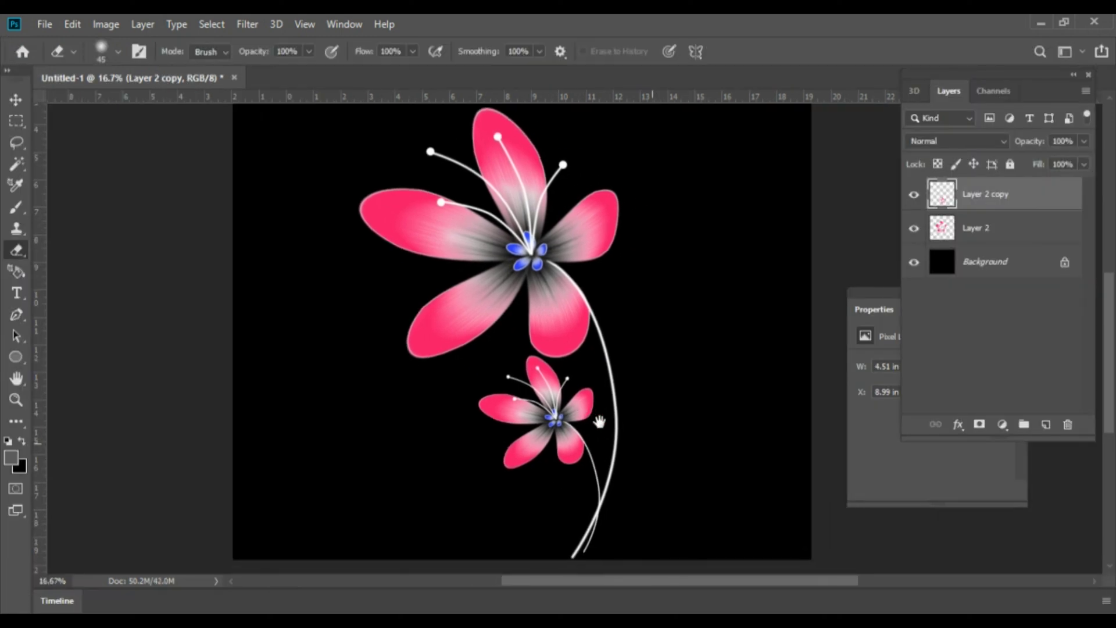
key(Tab)
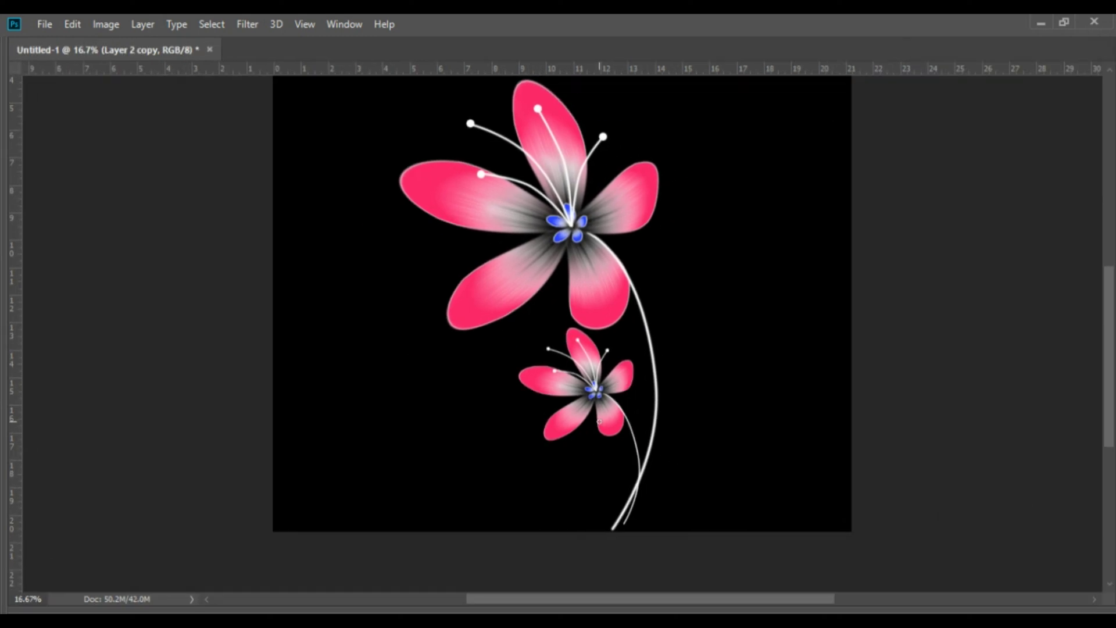